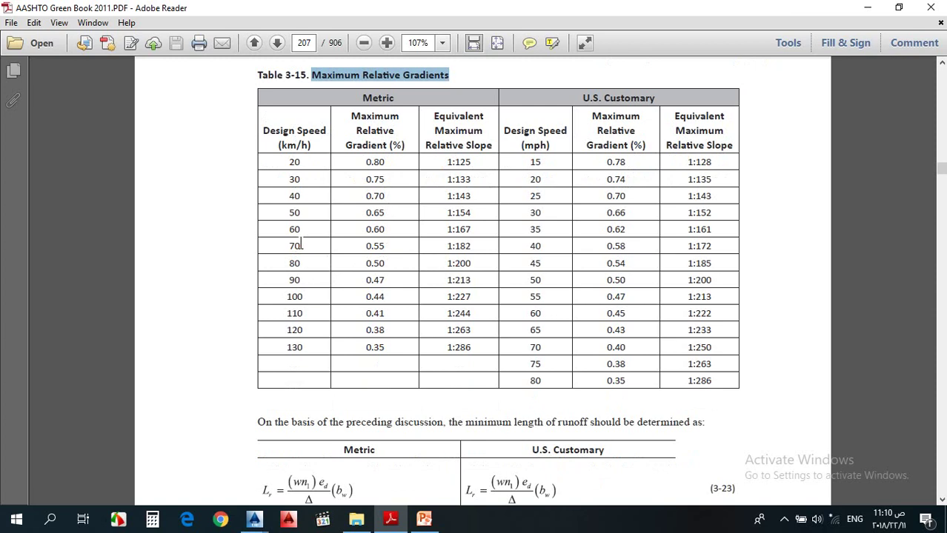
Highlight the metric maximum relative gradients for design speeds of 100 and 120 km/h in Table 3-15.
drag(297, 296, 397, 300)
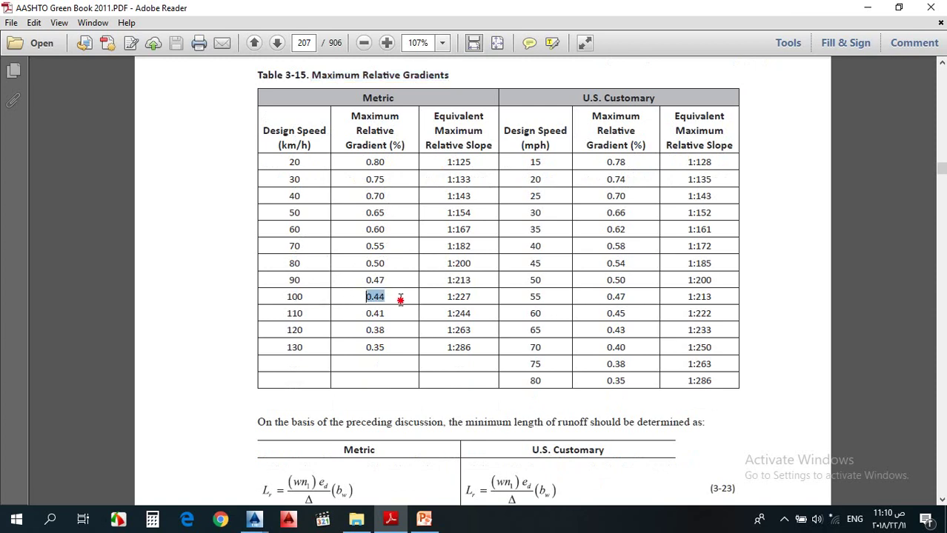
click(296, 330)
drag(367, 329, 387, 329)
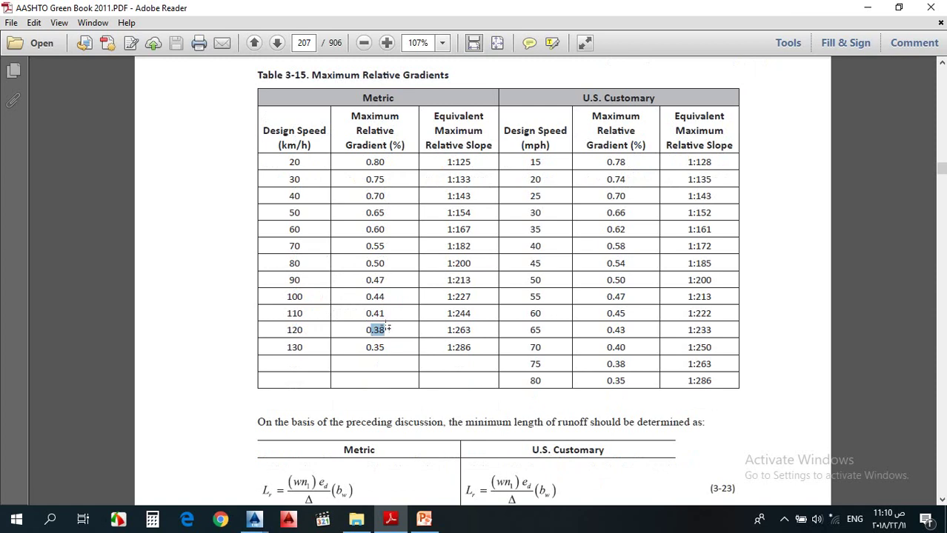
Review the minimum runoff length equation 3-23, its variable definitions and the Table 3-16 adjustment factors for lanes rotated.
scroll(385, 324, down, 6)
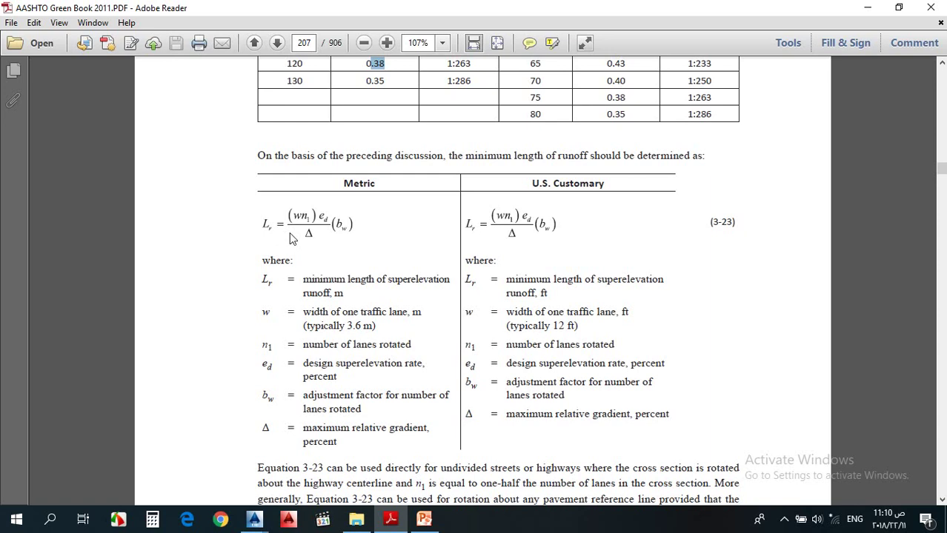
scroll(290, 237, down, 10)
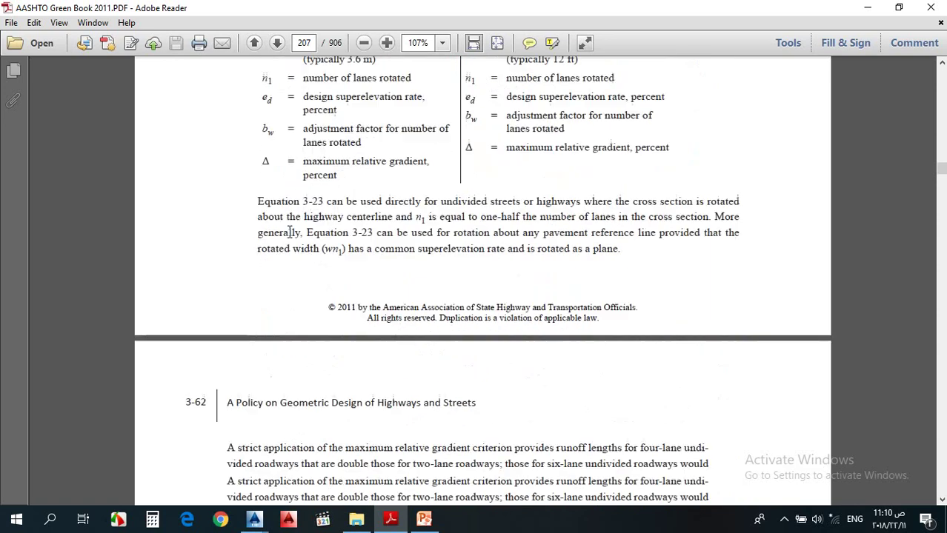
scroll(290, 233, down, 10)
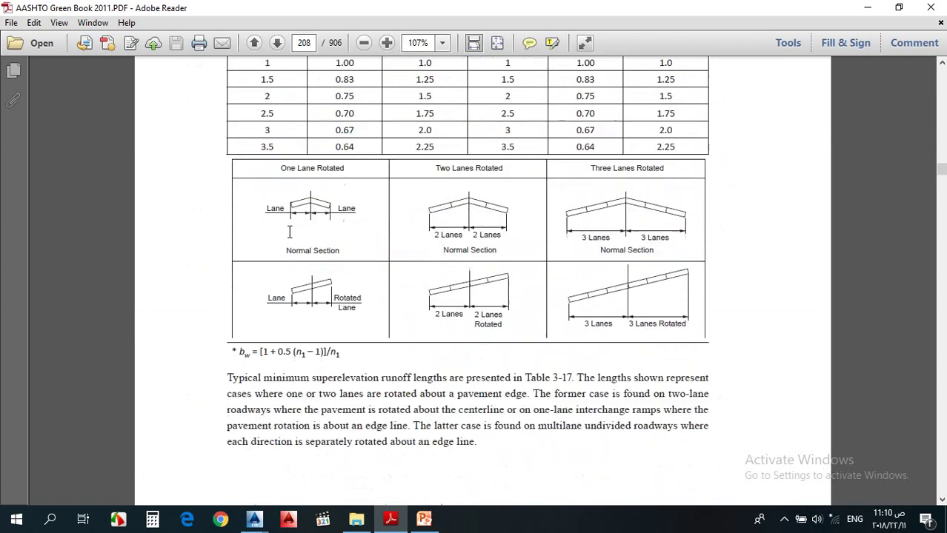
scroll(290, 232, down, 5)
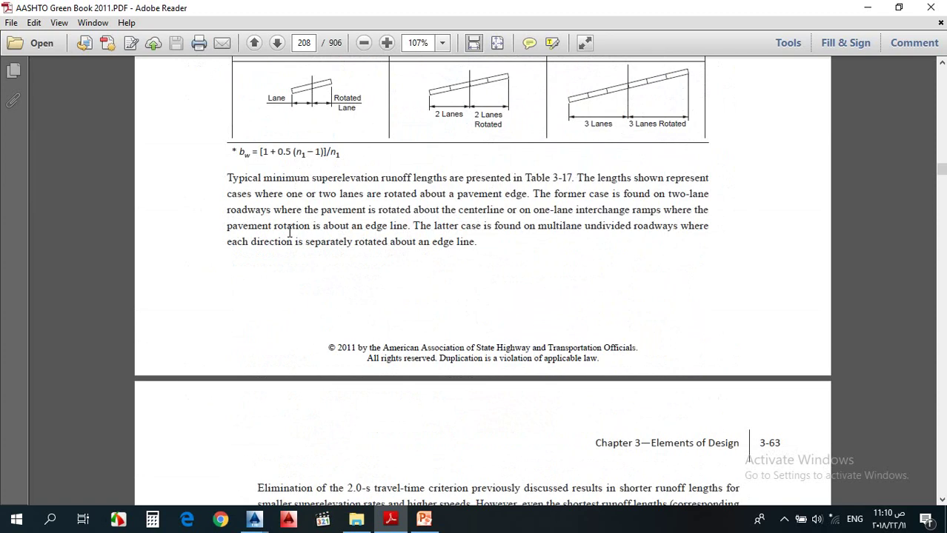
scroll(289, 232, down, 10)
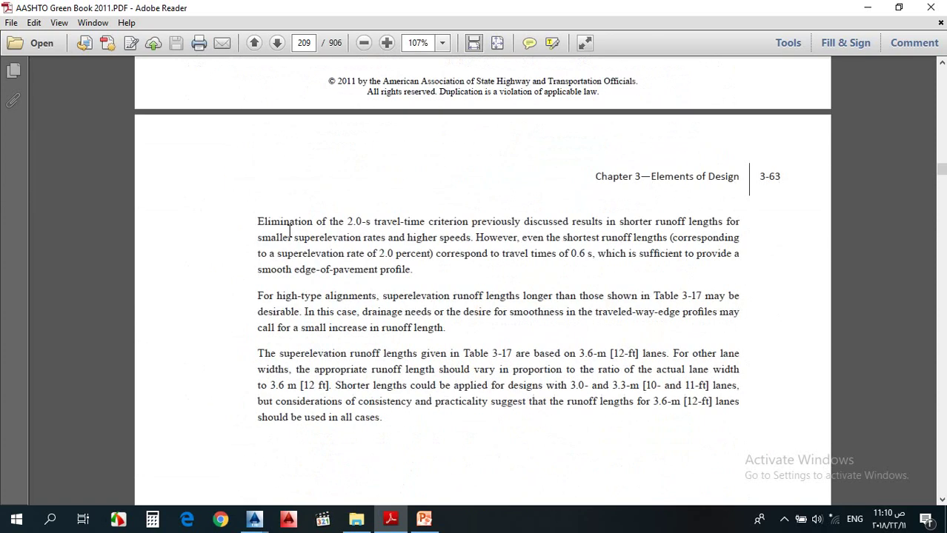
Find Table 3-17a on superelevation runoff for horizontal curves and highlight its title and the Lr symbol.
scroll(290, 238, down, 10)
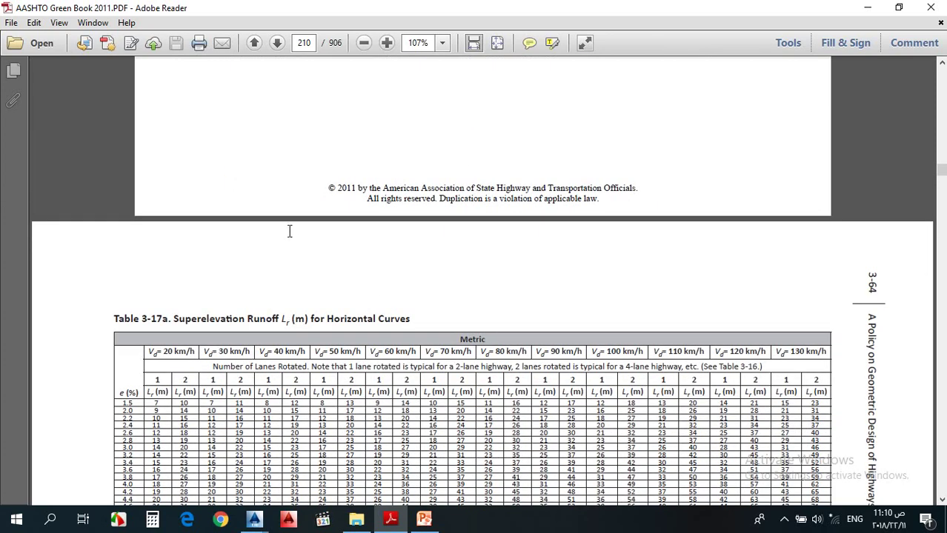
scroll(290, 234, up, 3)
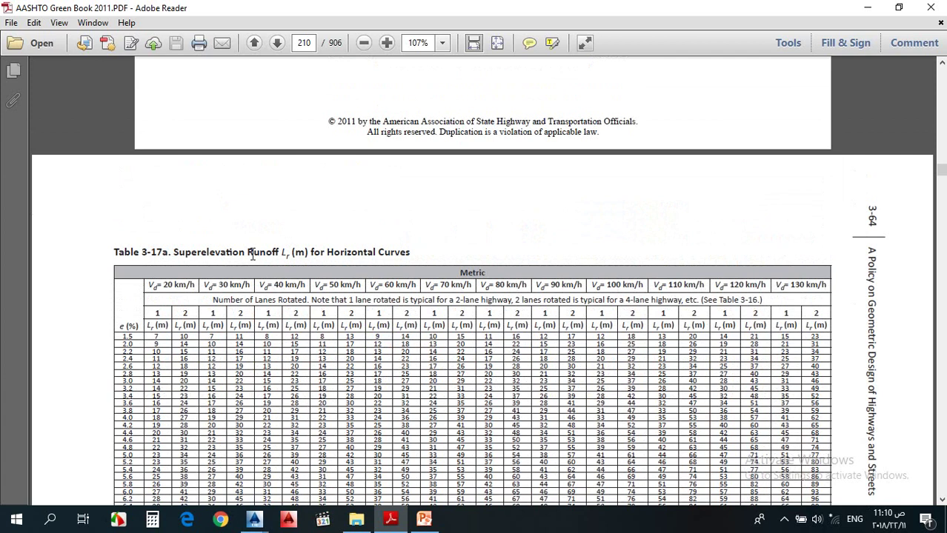
drag(198, 246, 387, 237)
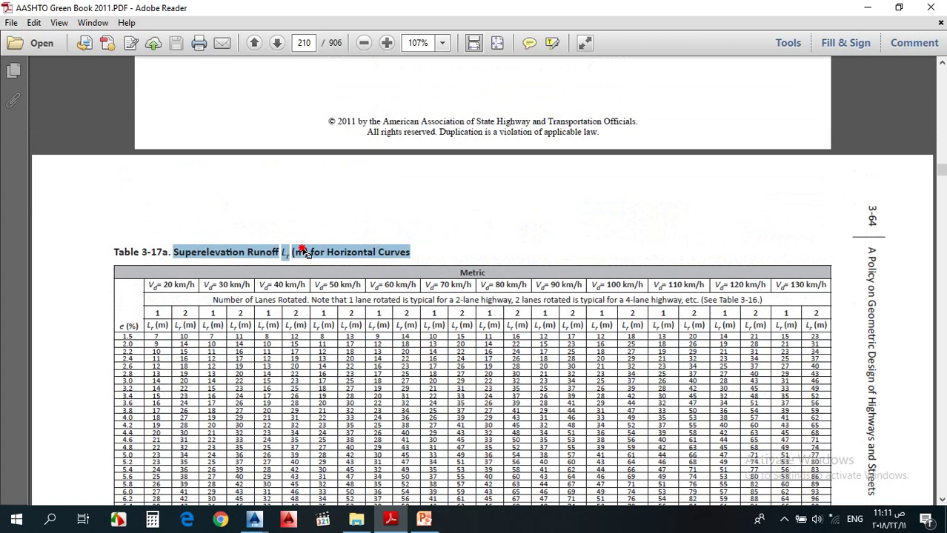
drag(282, 253, 293, 252)
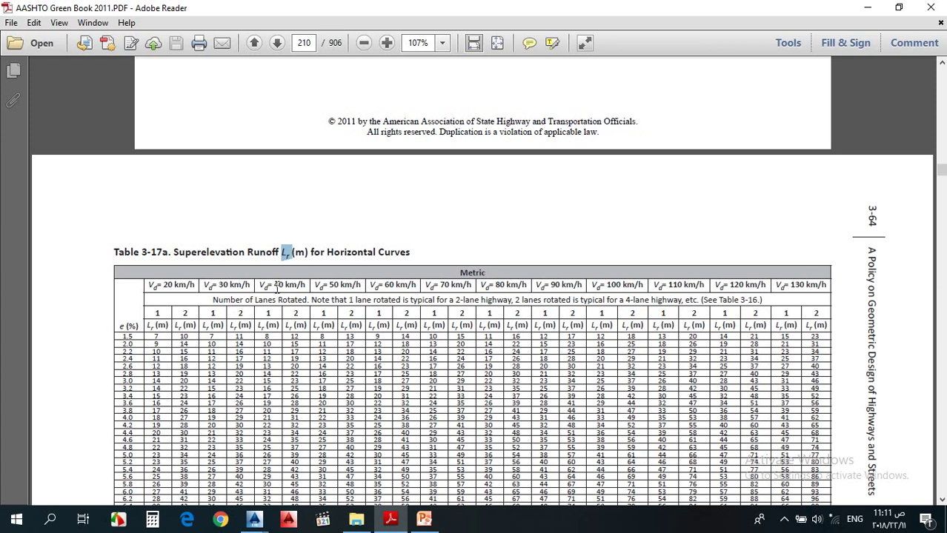
Highlight the design speed headings of Table 3-17a from 20 to 70 km/h, and the 100 km/h heading.
scroll(238, 255, down, 2)
scroll(231, 243, down, 2)
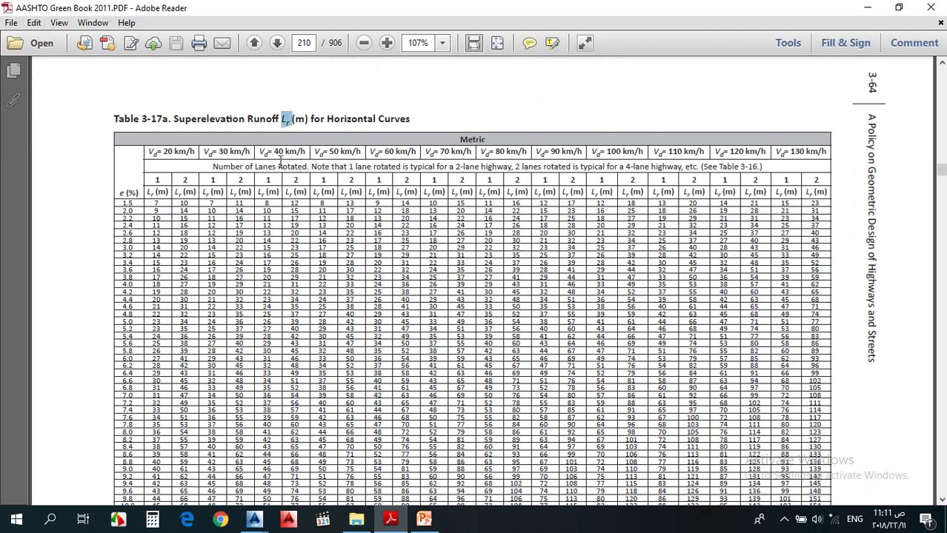
drag(175, 152, 468, 151)
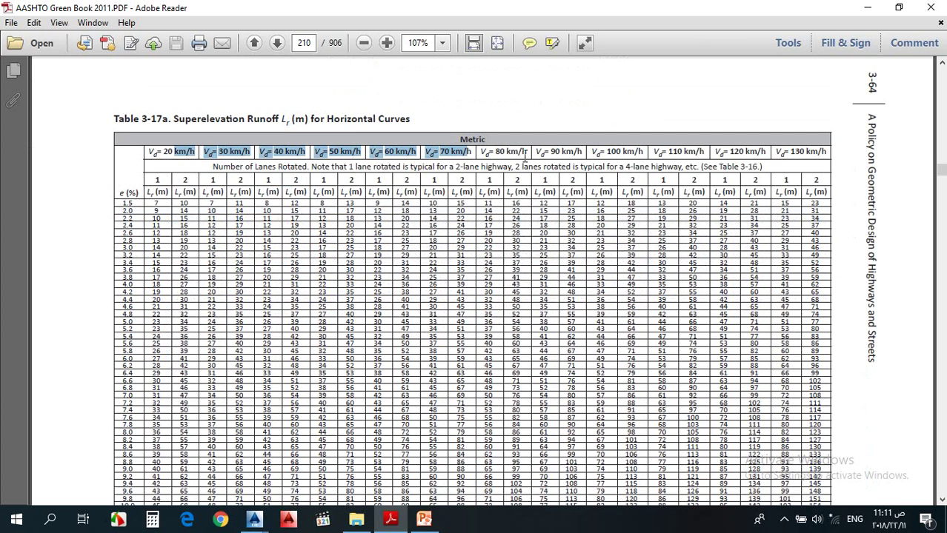
drag(591, 152, 643, 153)
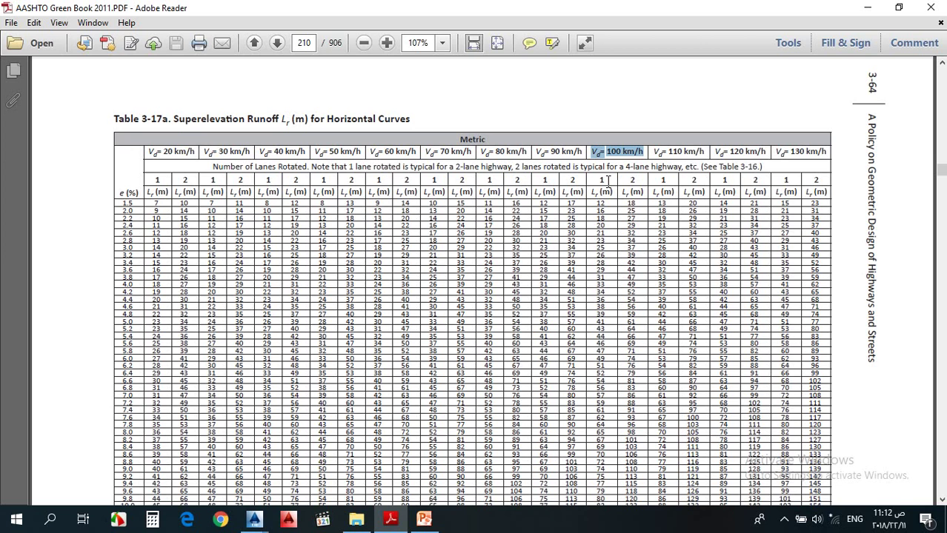
Revisit the metric runoff length equation 3-23 and return to the metric runoff lengths in Table 3-17a.
scroll(608, 182, up, 15)
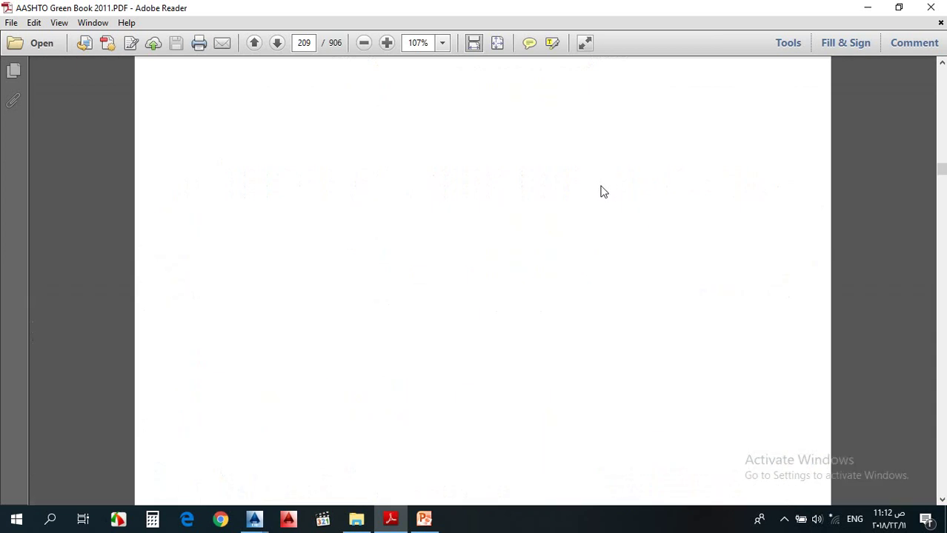
scroll(601, 191, up, 15)
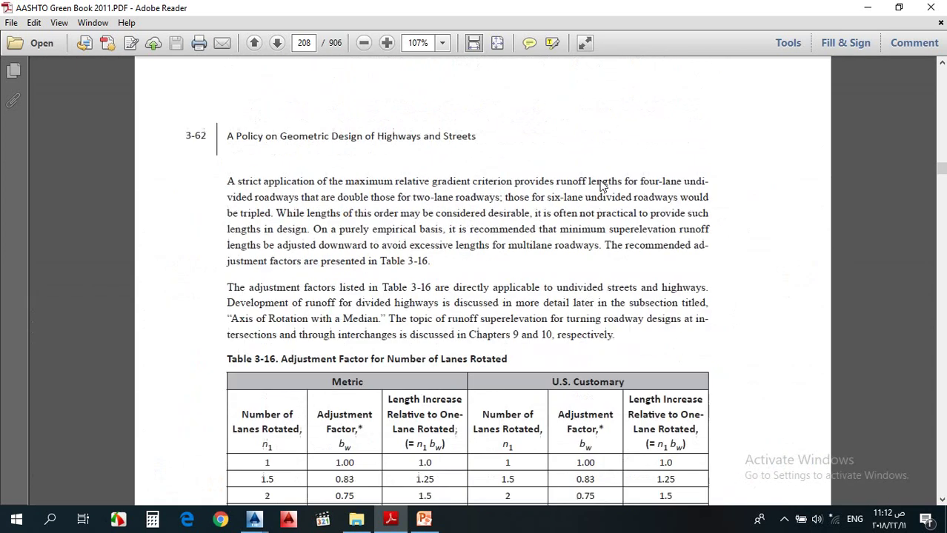
scroll(474, 196, up, 6)
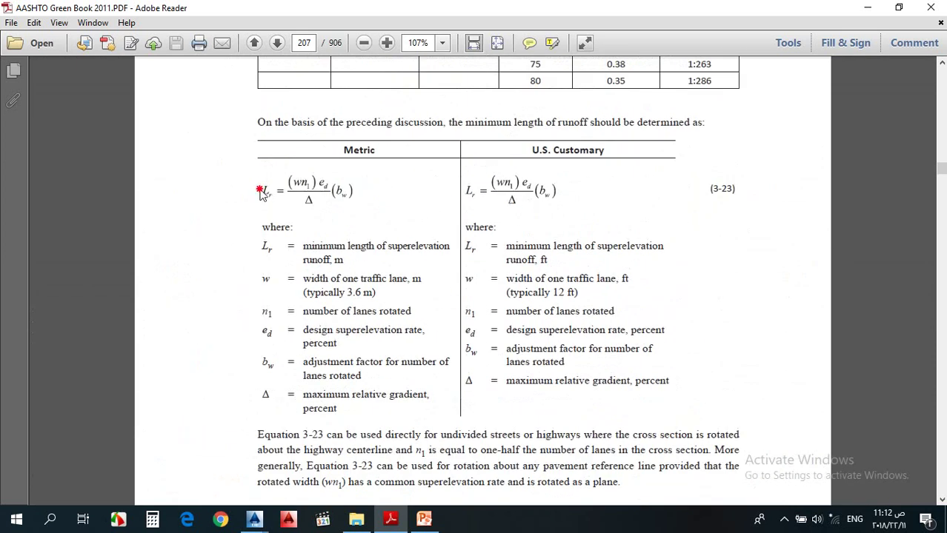
scroll(368, 207, down, 20)
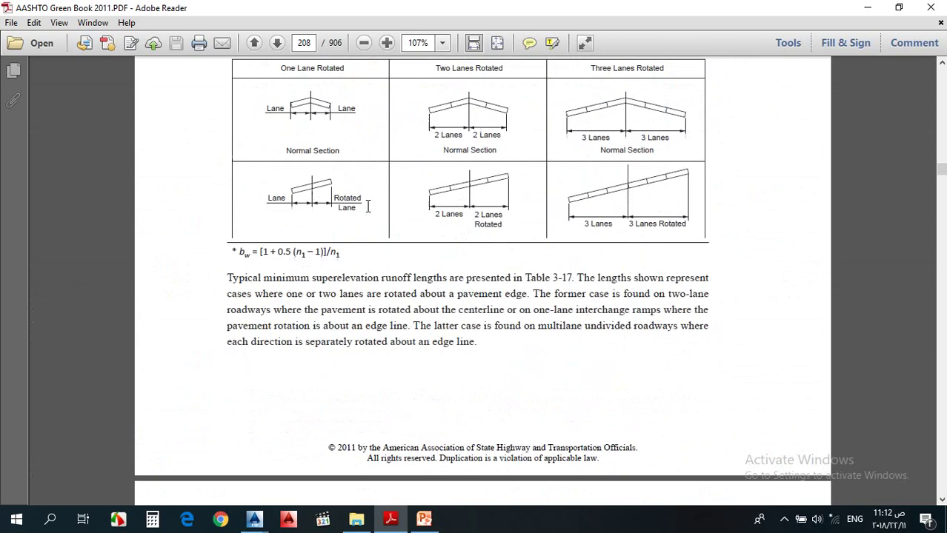
scroll(368, 207, down, 20)
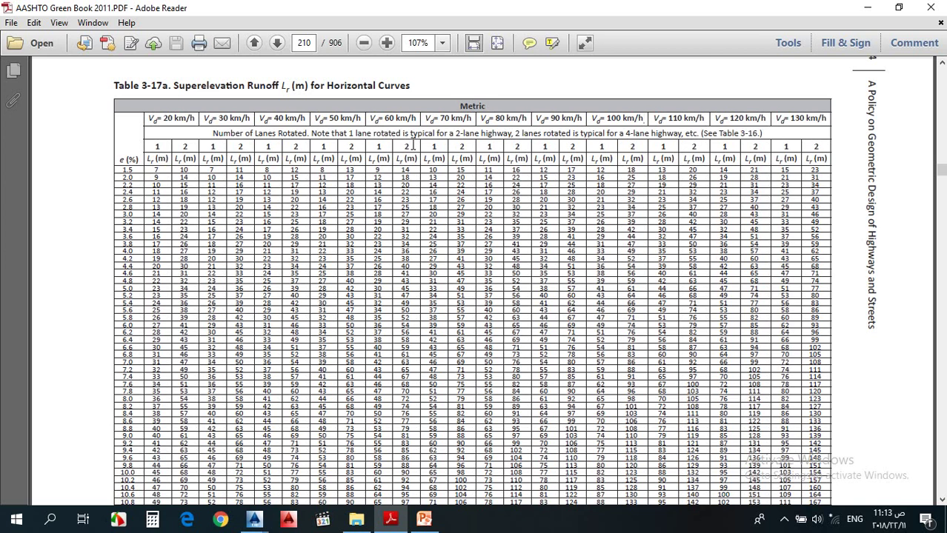
Look up the 100 km/h runoff lengths in Table 3-17a and highlight the 6.0% superelevation row.
scroll(412, 145, down, 3)
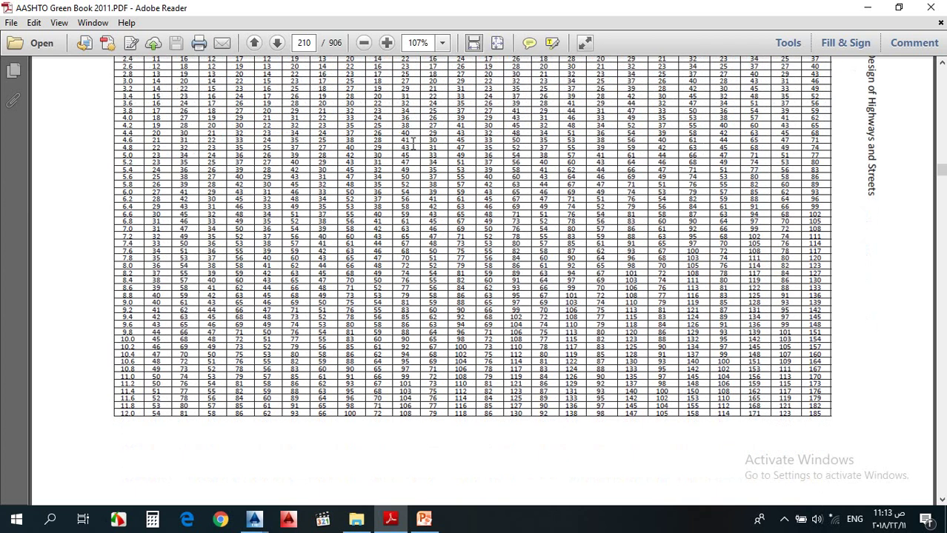
scroll(413, 145, up, 3)
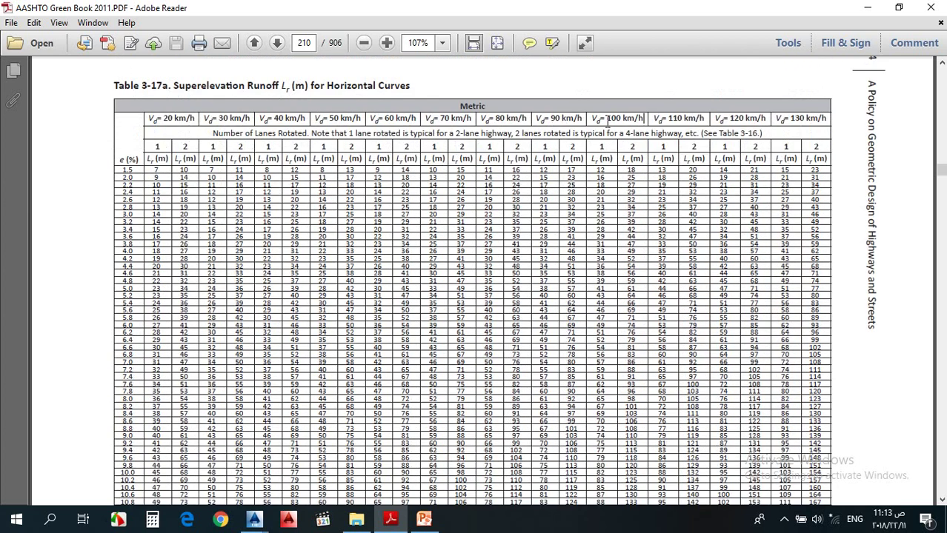
drag(608, 122, 638, 147)
click(637, 147)
triple_click(179, 328)
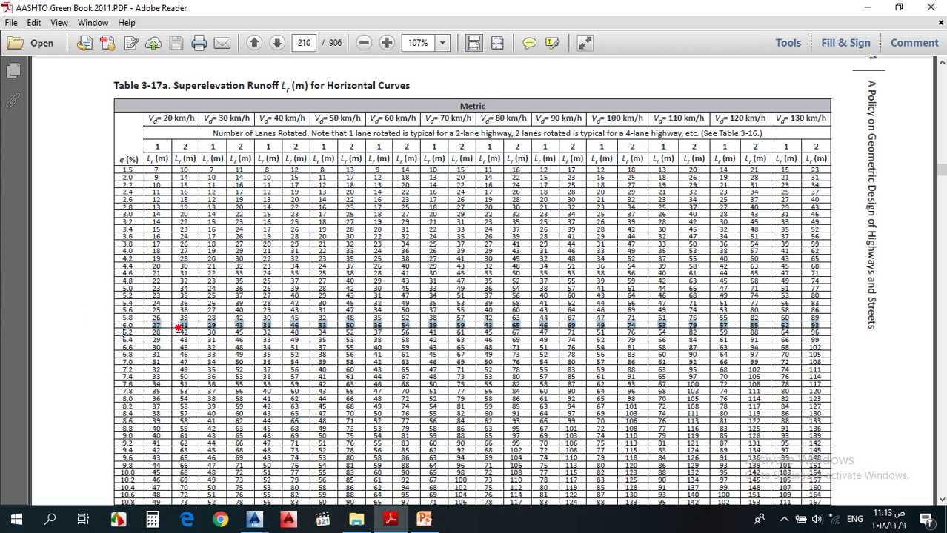
drag(126, 327, 662, 324)
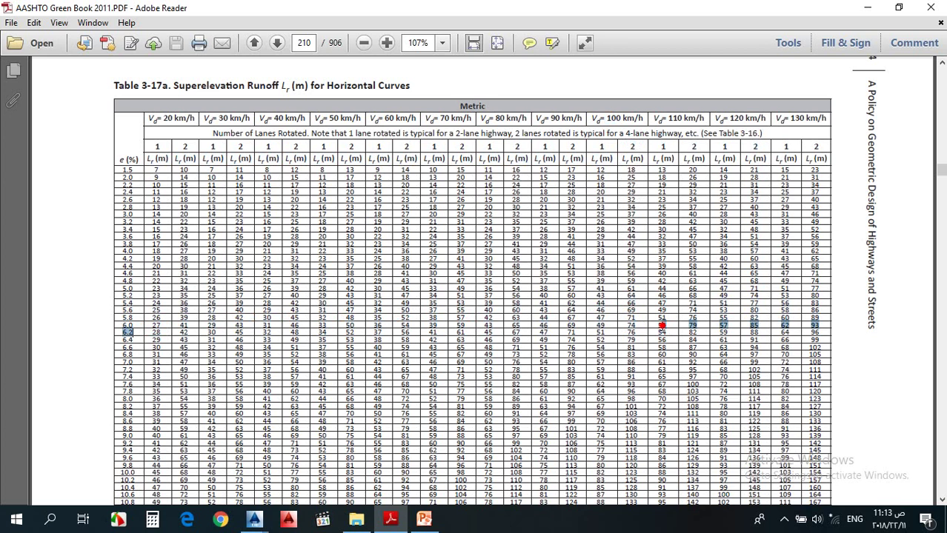
drag(662, 326, 123, 319)
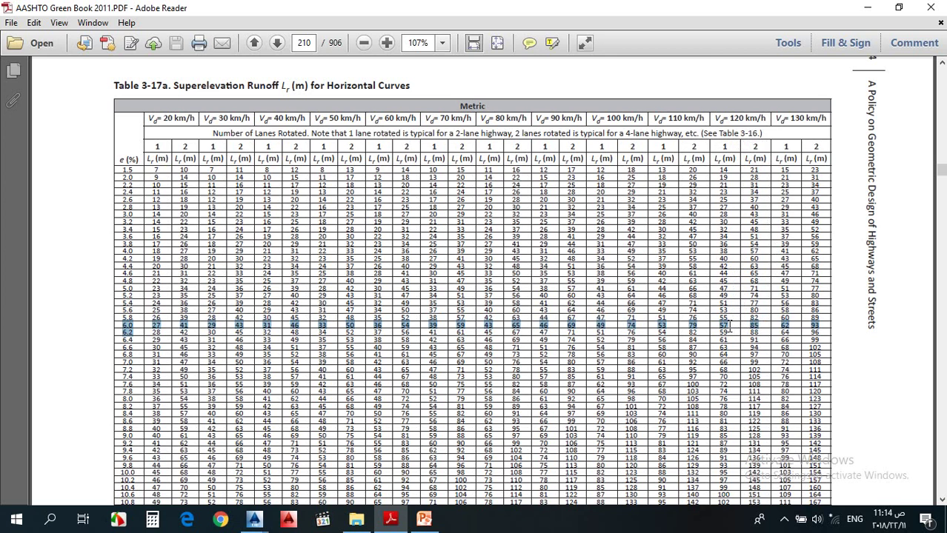
Examine the U.S. customary runoff lengths in Table 3-17b and return to the metric Table 3-17a.
scroll(718, 335, down, 10)
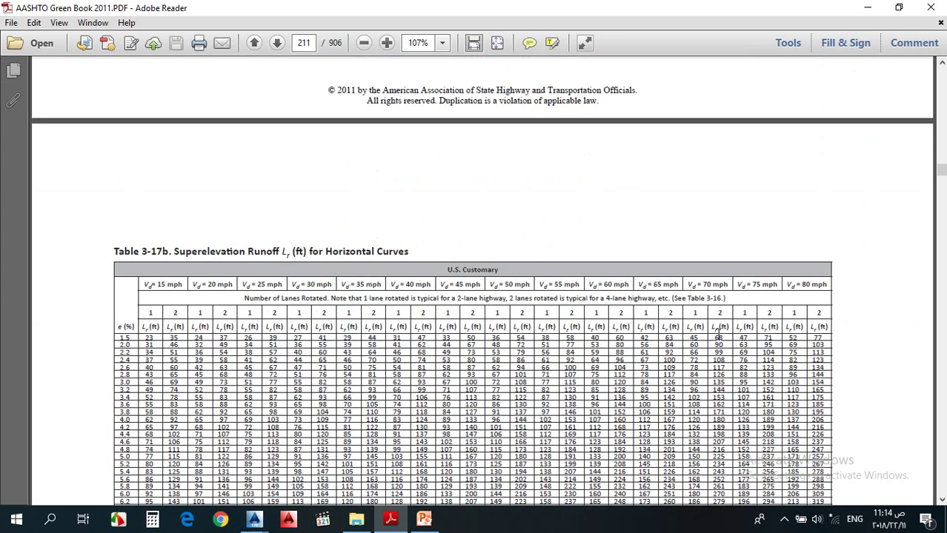
scroll(402, 345, down, 2)
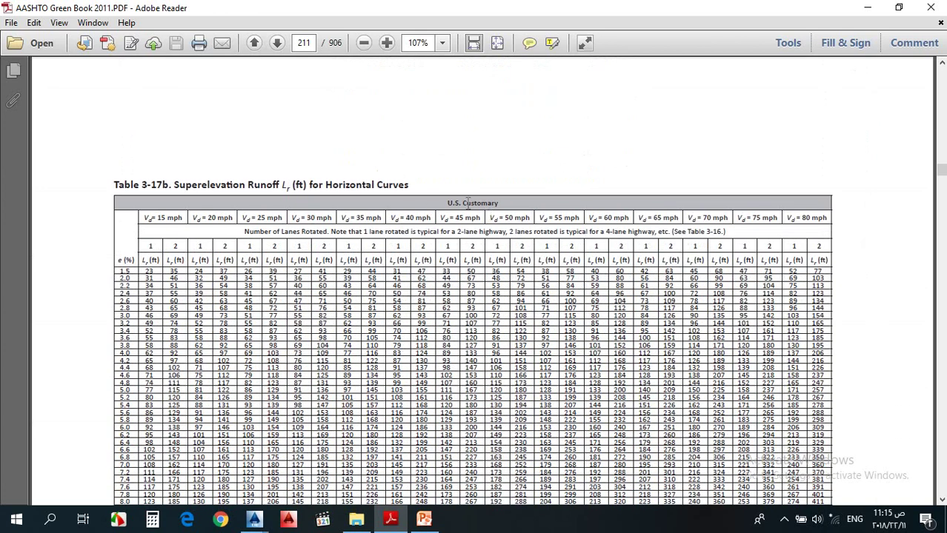
scroll(456, 201, down, 4)
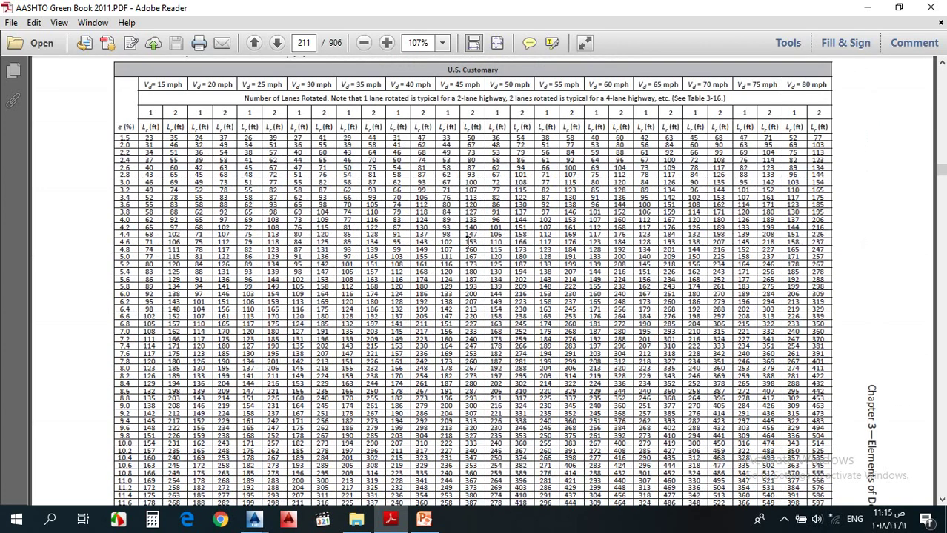
scroll(472, 247, up, 11)
scroll(472, 247, up, 10)
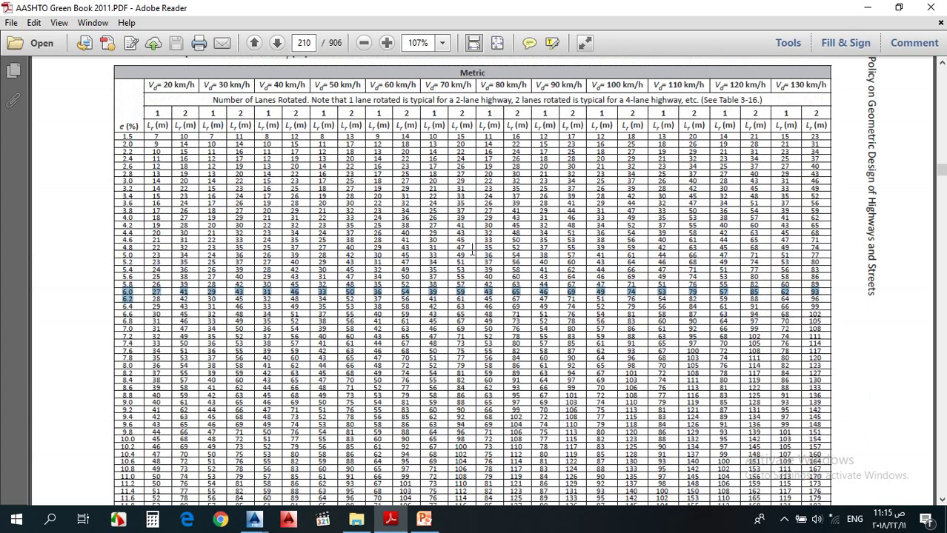
Review the minimum tangent runout length equation 3-24 and highlight the "normal cross slope rate" definition.
scroll(471, 251, down, 20)
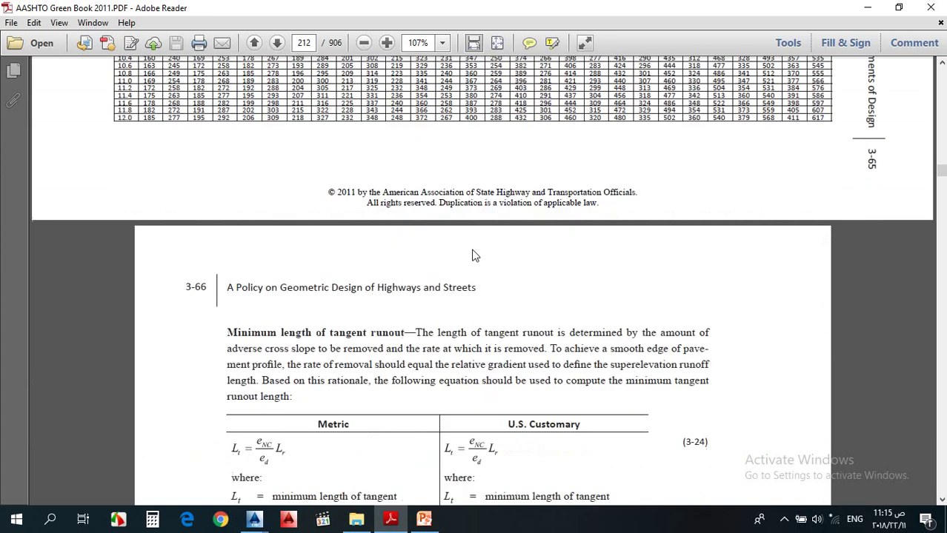
scroll(475, 255, down, 4)
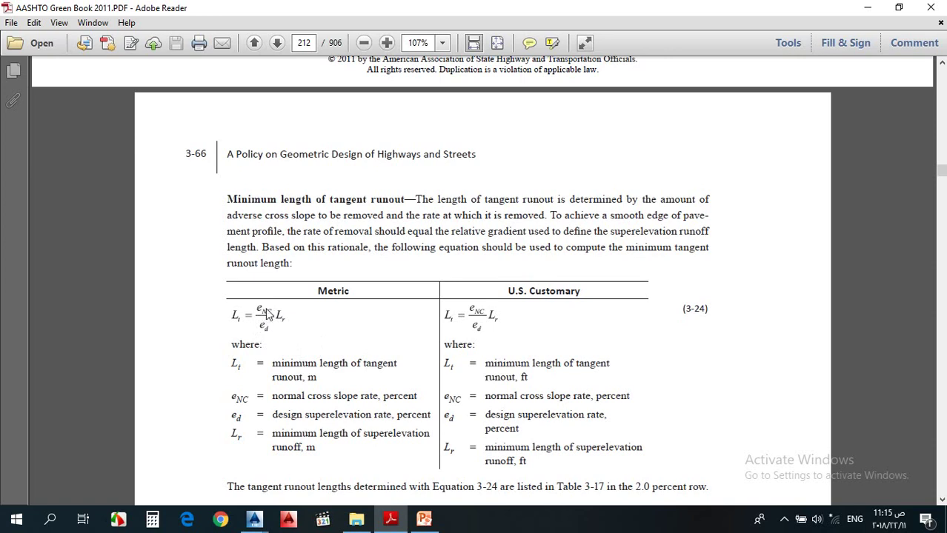
drag(271, 396, 373, 400)
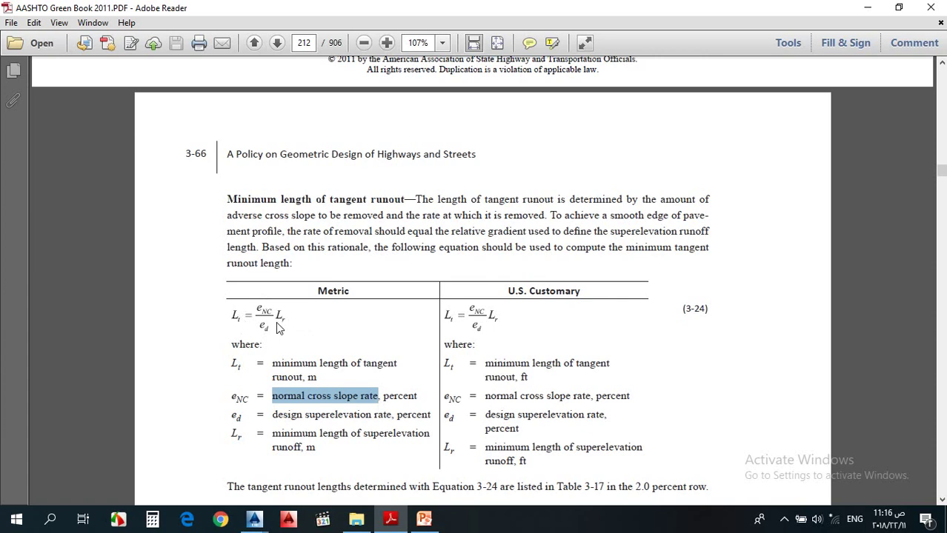
scroll(278, 329, down, 3)
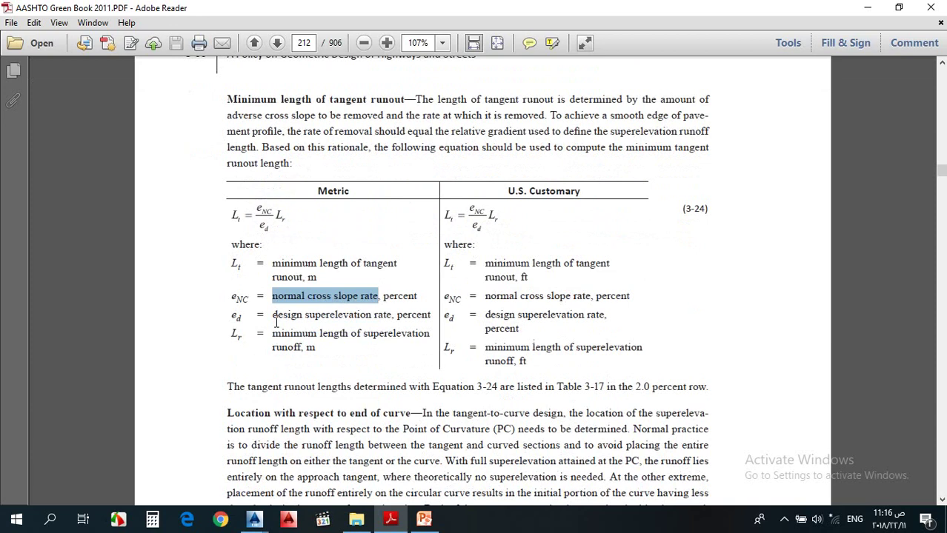
Find Table 3-18 on runoff locations and highlight its title and the one-lane value for 20–70 km/h.
scroll(276, 321, down, 20)
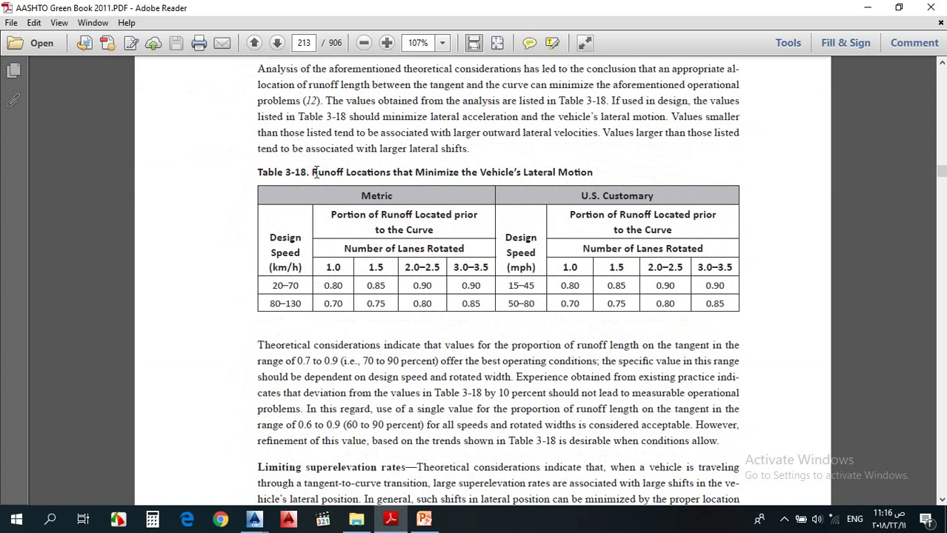
drag(313, 172, 580, 173)
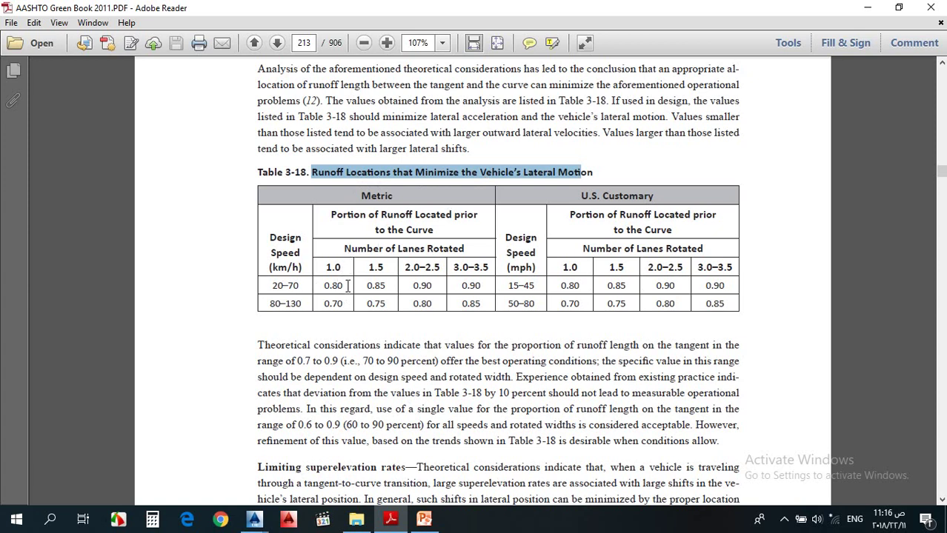
drag(347, 285, 318, 288)
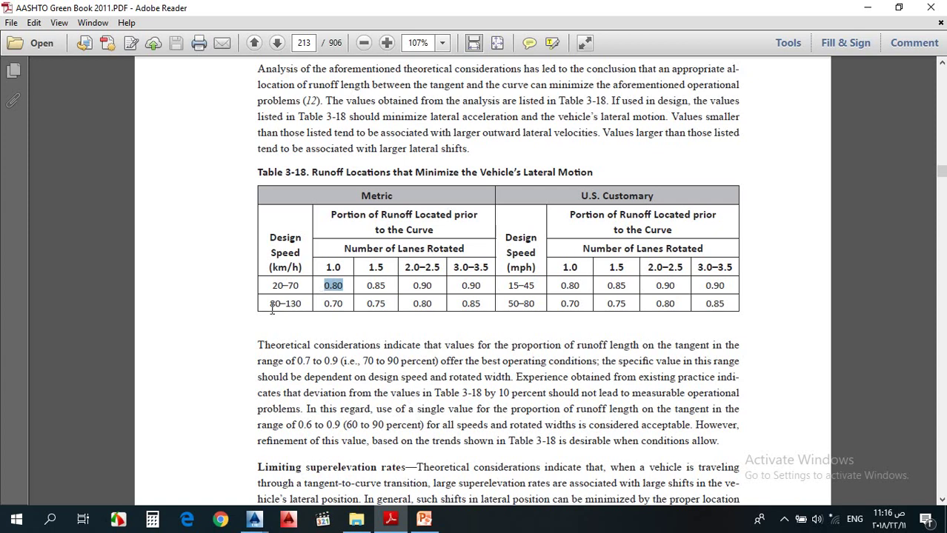
Compare the metric lane counts in Table 3-18 and highlight the one-lane value for 80–130 km/h.
drag(269, 305, 312, 304)
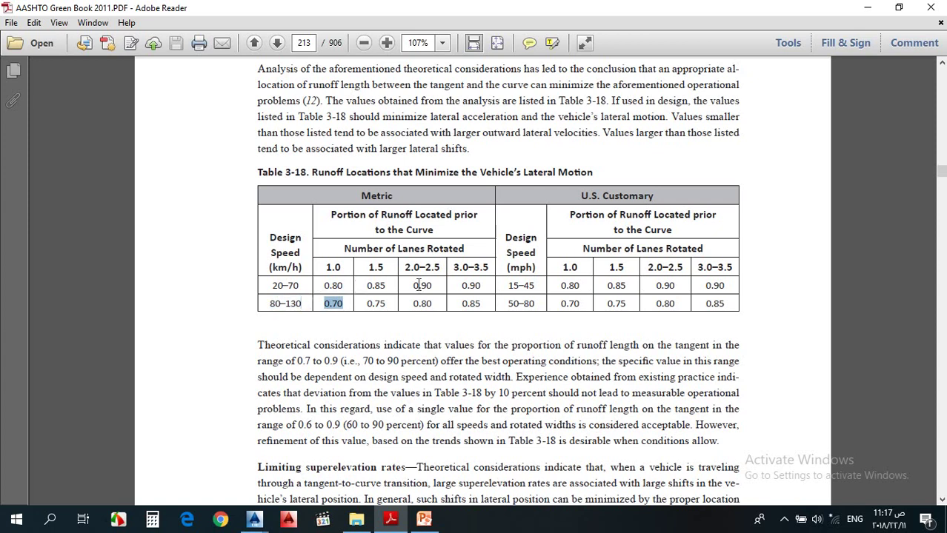
drag(431, 286, 427, 285)
drag(367, 268, 387, 269)
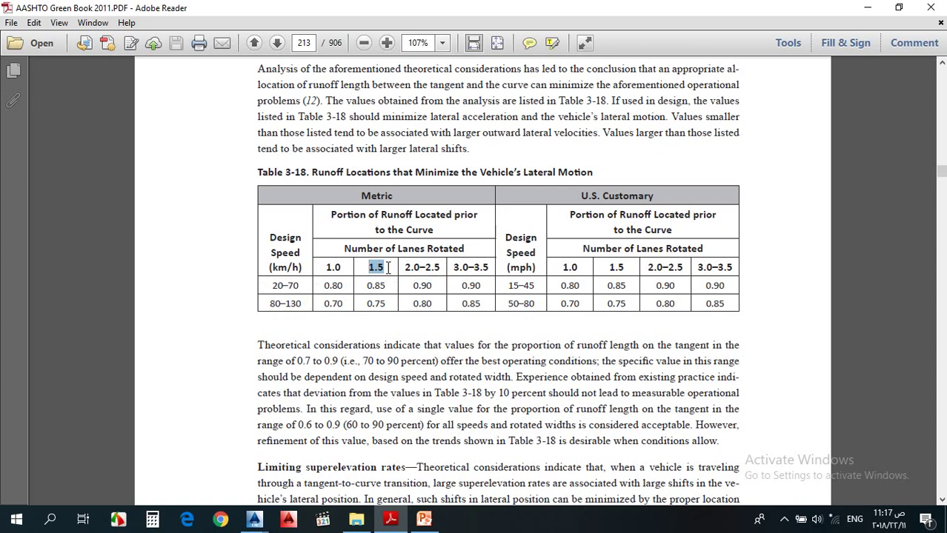
click(344, 271)
drag(345, 304, 319, 305)
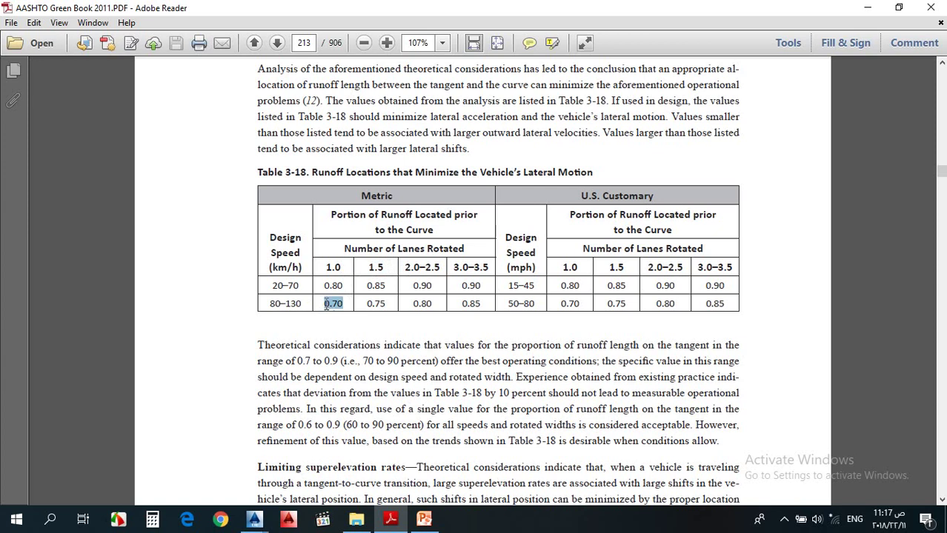
Return to the metric table of runoff lengths by design speed and superelevation rate.
scroll(329, 307, up, 5)
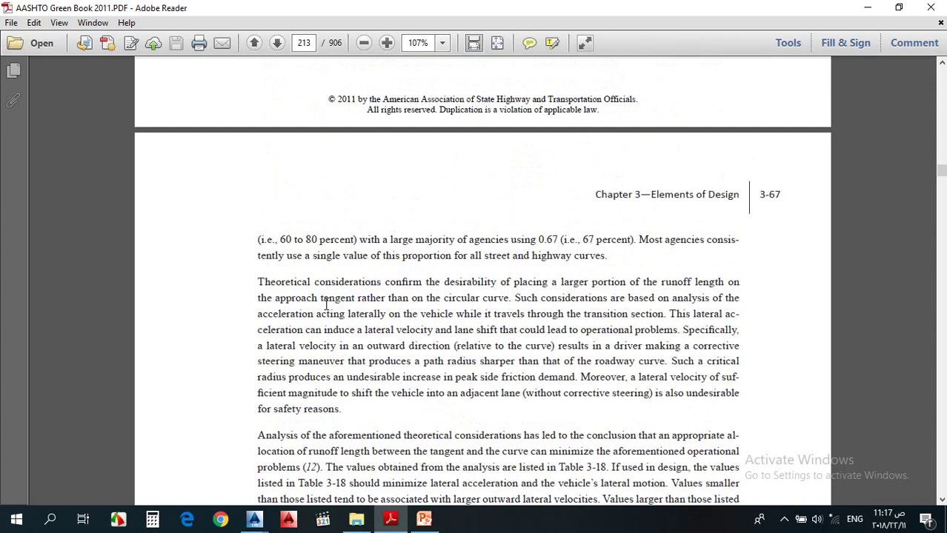
scroll(326, 304, up, 20)
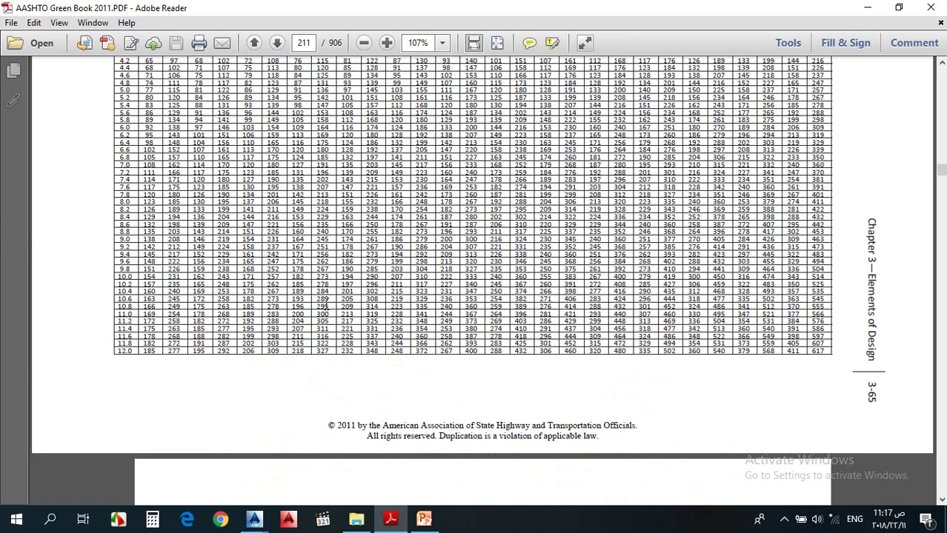
scroll(323, 305, up, 15)
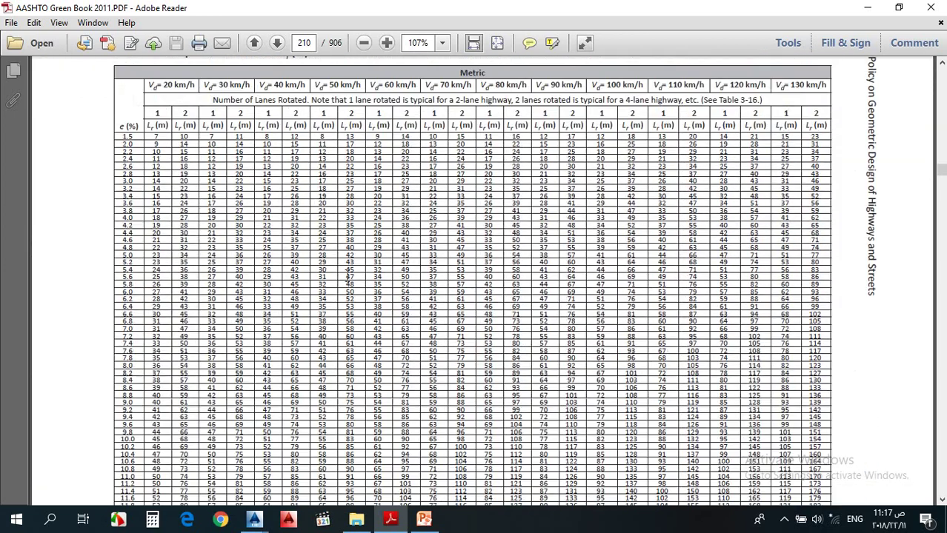
scroll(347, 281, up, 5)
Leave the Green Book and switch to the F02.dwg drawing in AutoCAD Civil 3D.
click(867, 8)
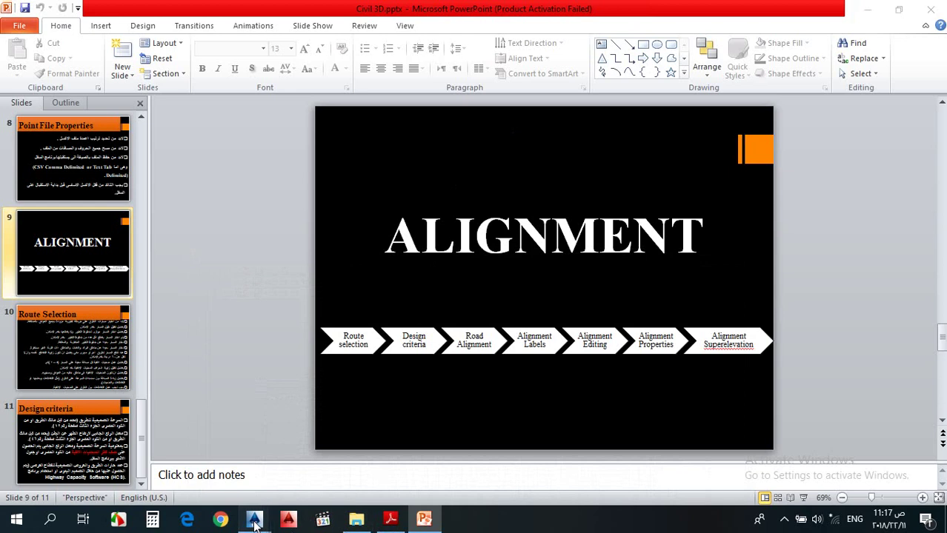
mouse_move(254, 518)
click(416, 480)
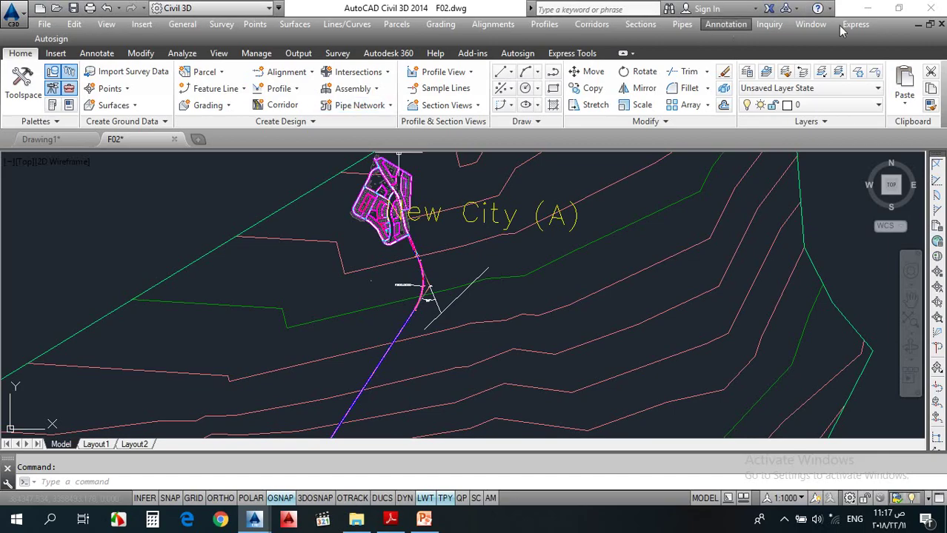
double_click(312, 9)
click(483, 11)
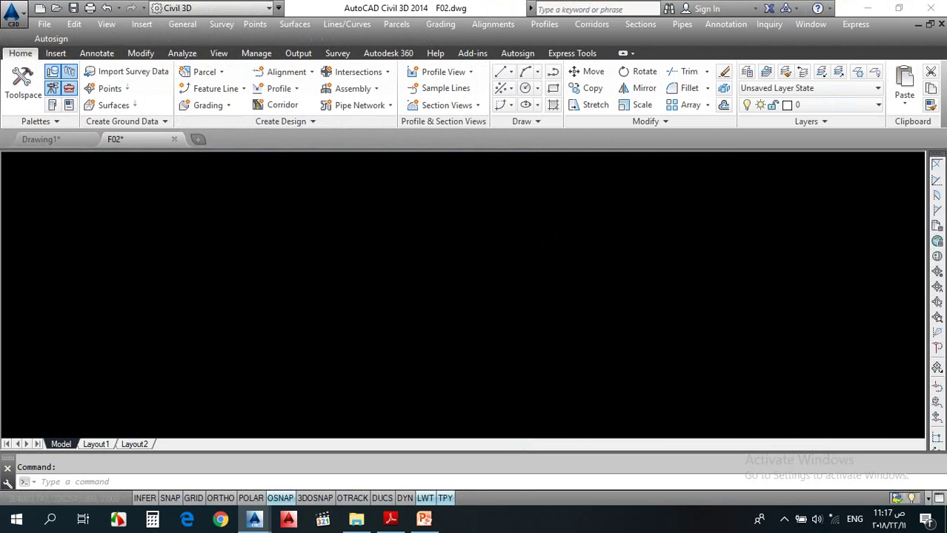
Examine the road alignments from the first curve below New City (A) to the crossing road between City (B) and City (C).
scroll(350, 267, up, 5)
scroll(400, 255, up, 4)
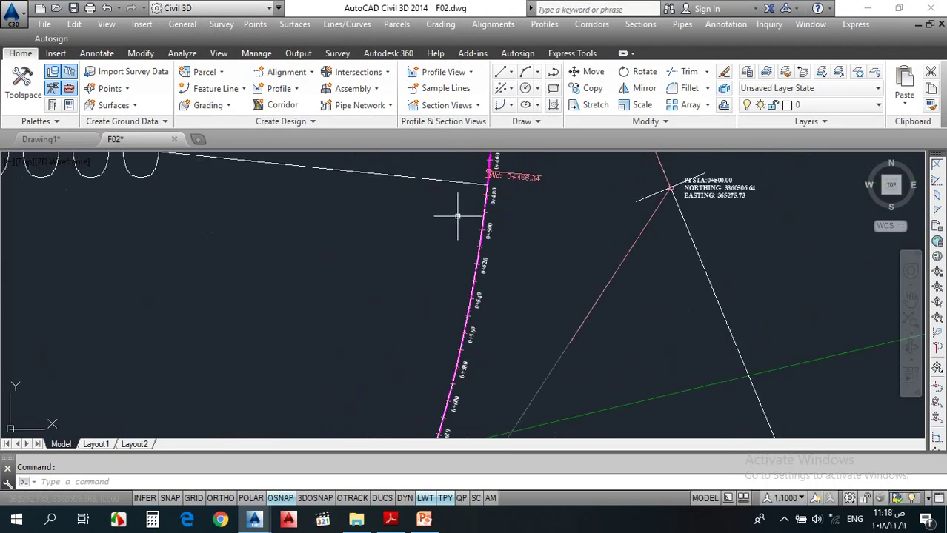
scroll(467, 237, down, 4)
scroll(459, 237, up, 4)
scroll(441, 210, up, 3)
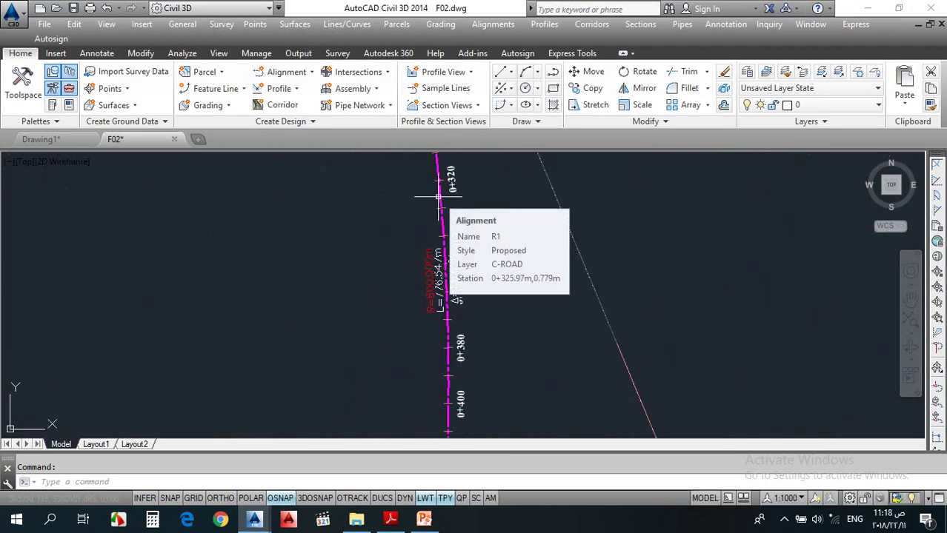
scroll(438, 196, down, 10)
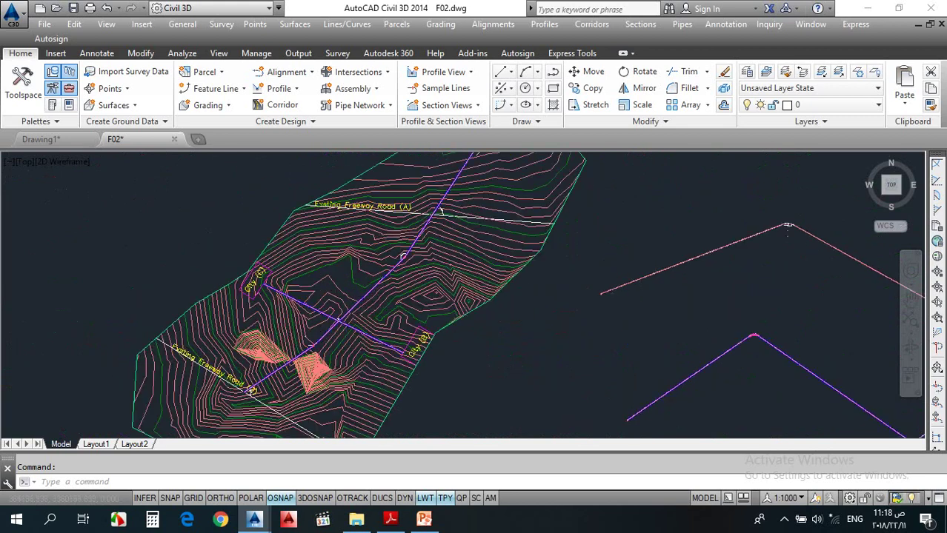
scroll(402, 257, up, 8)
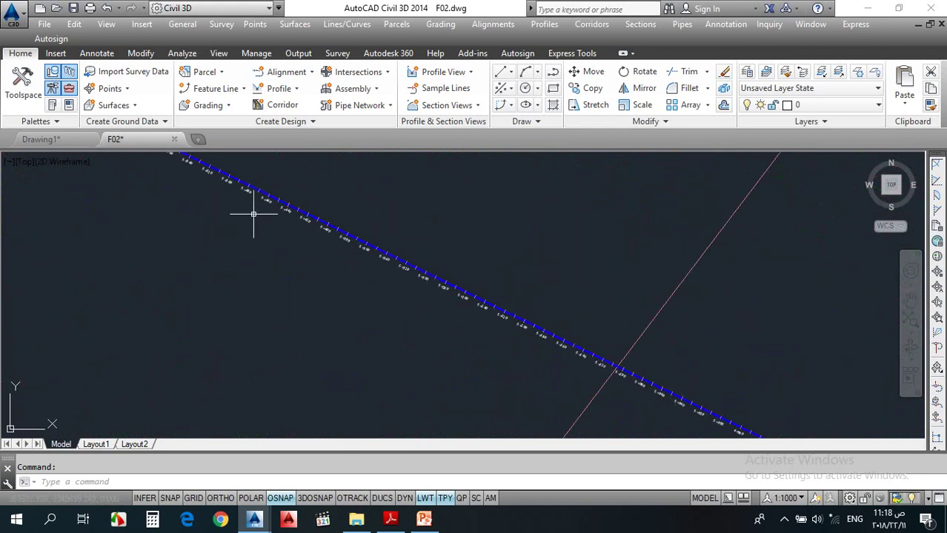
scroll(311, 259, down, 5)
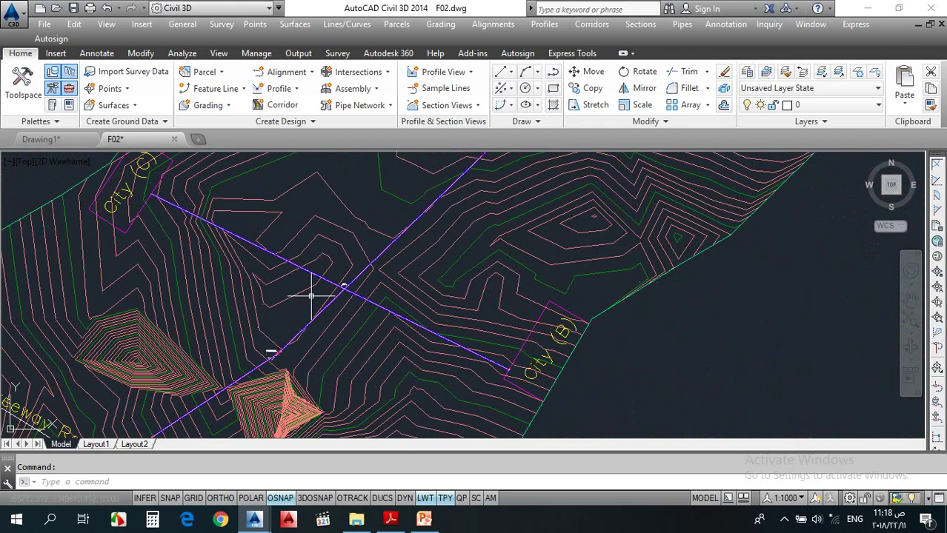
scroll(311, 297, down, 6)
scroll(348, 299, up, 7)
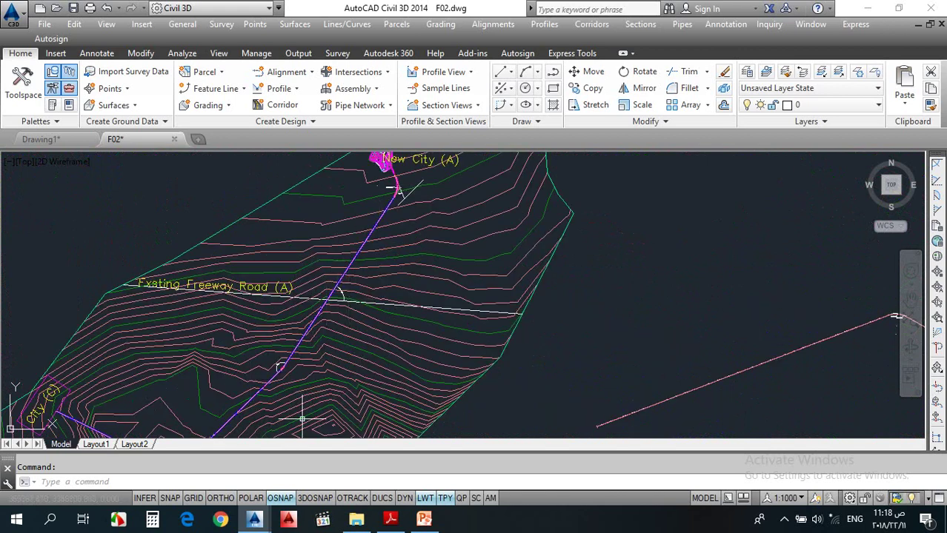
scroll(301, 416, down, 2)
scroll(348, 274, up, 6)
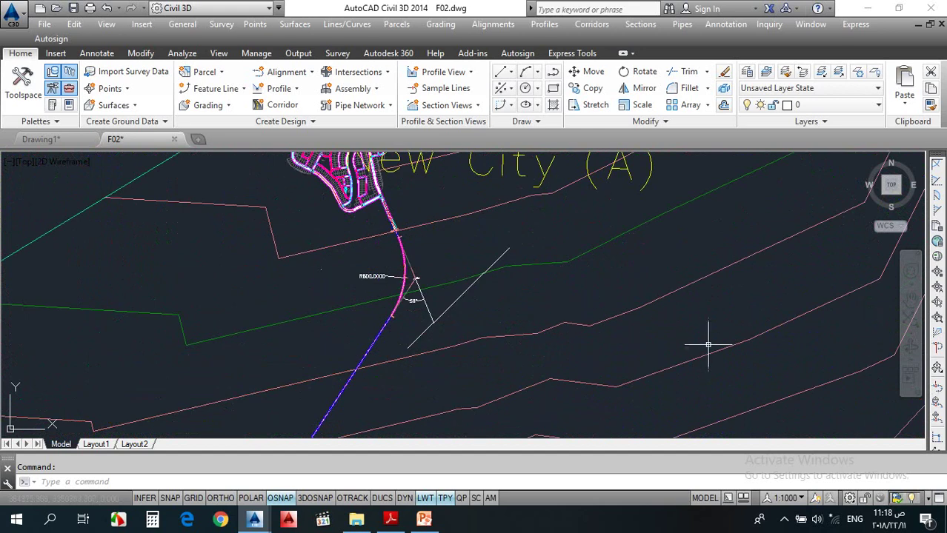
Select alignment R1 near station 0+040 and start calculating its superelevation with the wizard.
scroll(349, 253, up, 6)
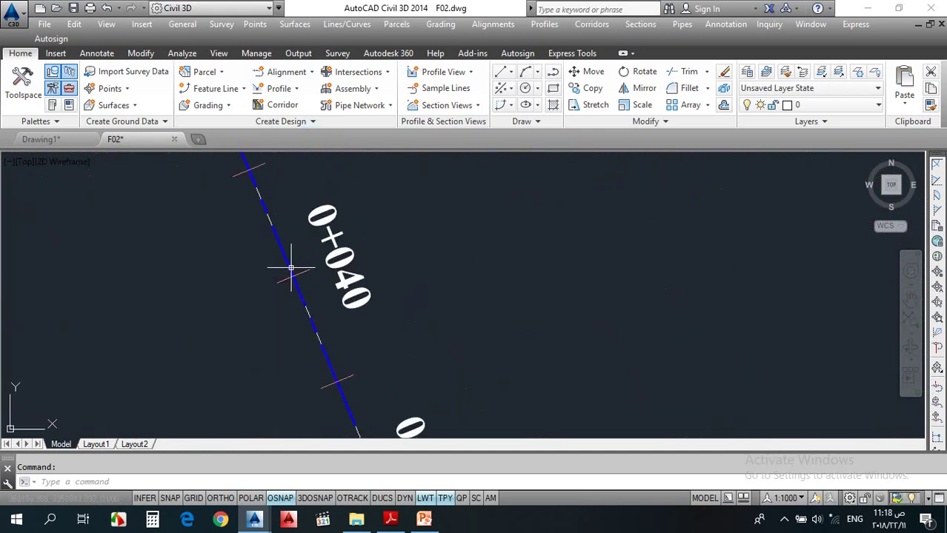
click(288, 266)
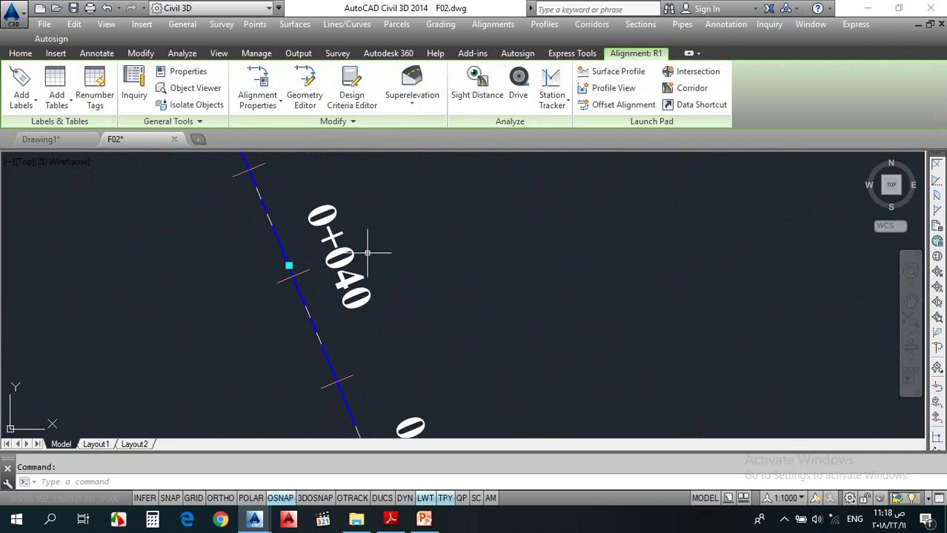
scroll(368, 253, down, 2)
scroll(369, 253, down, 3)
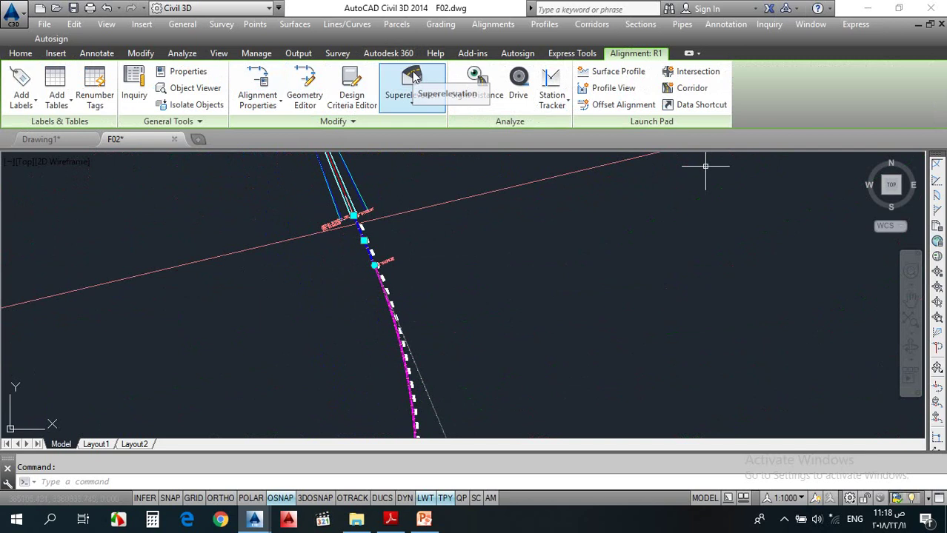
click(419, 114)
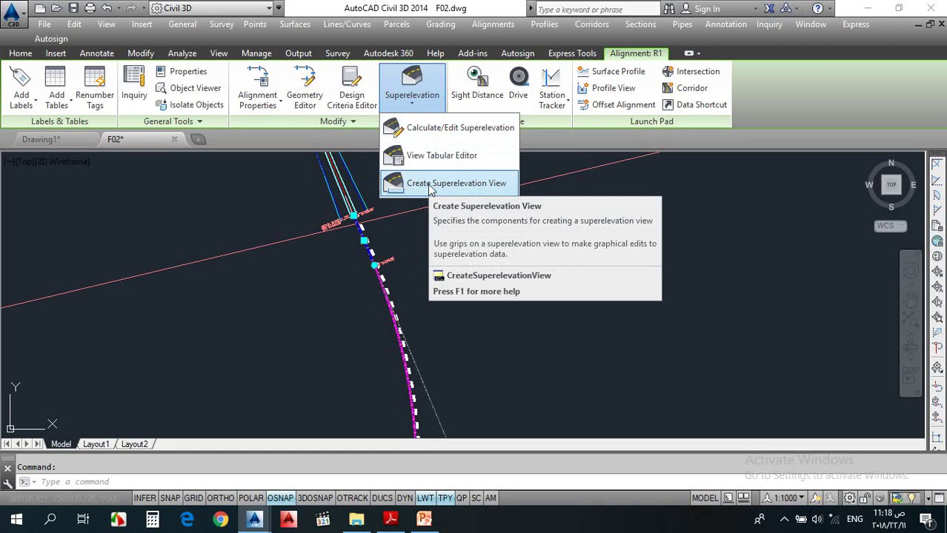
click(455, 132)
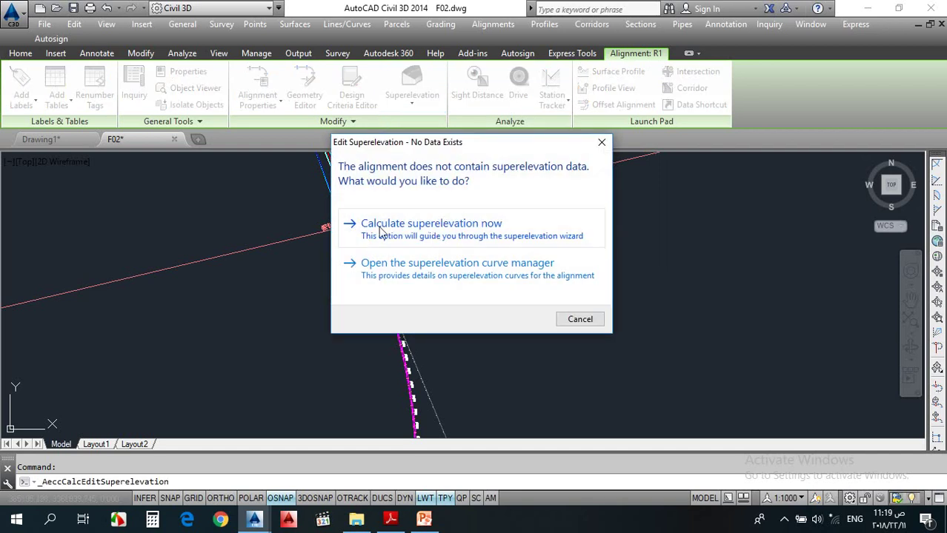
click(439, 236)
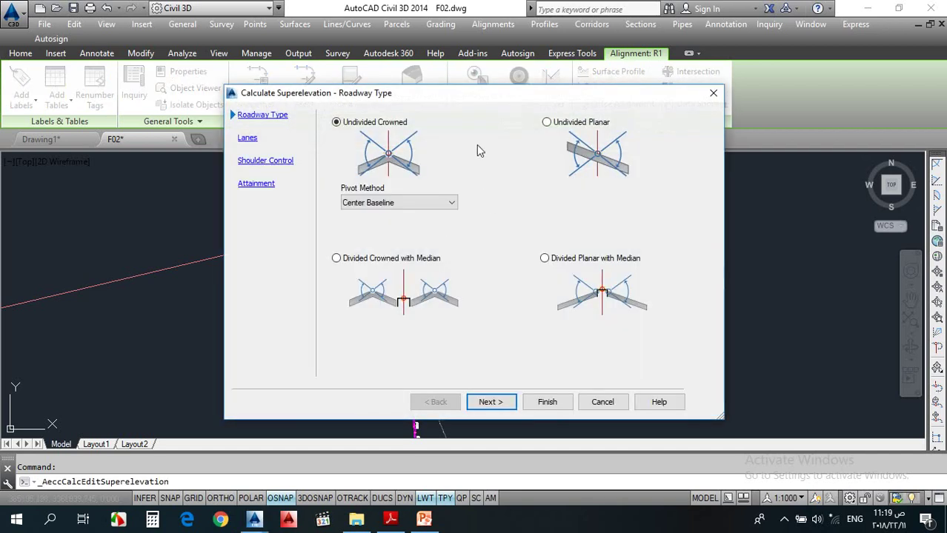
Compare the Divided Crowned with Median and Undivided Crowned roadway types, leaving Undivided Crowned selected.
drag(480, 92, 432, 69)
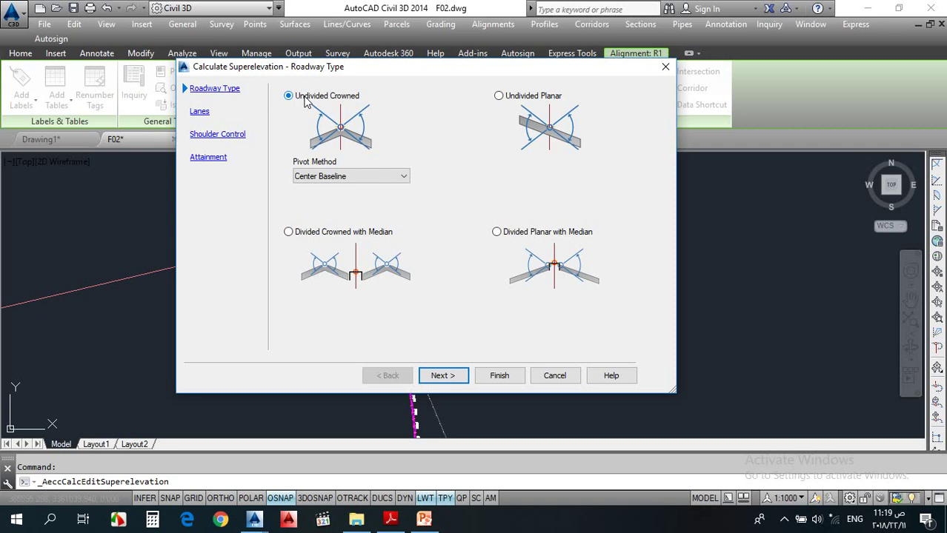
click(311, 232)
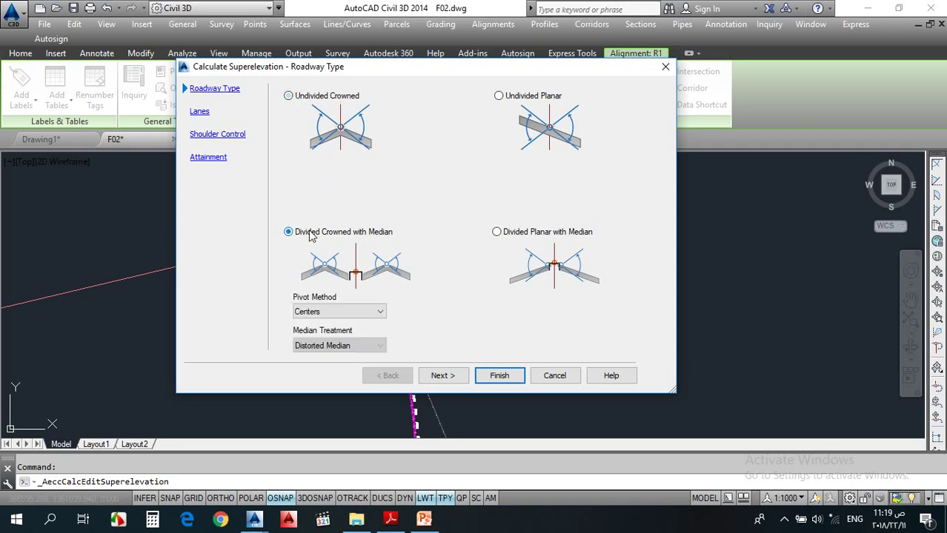
click(312, 102)
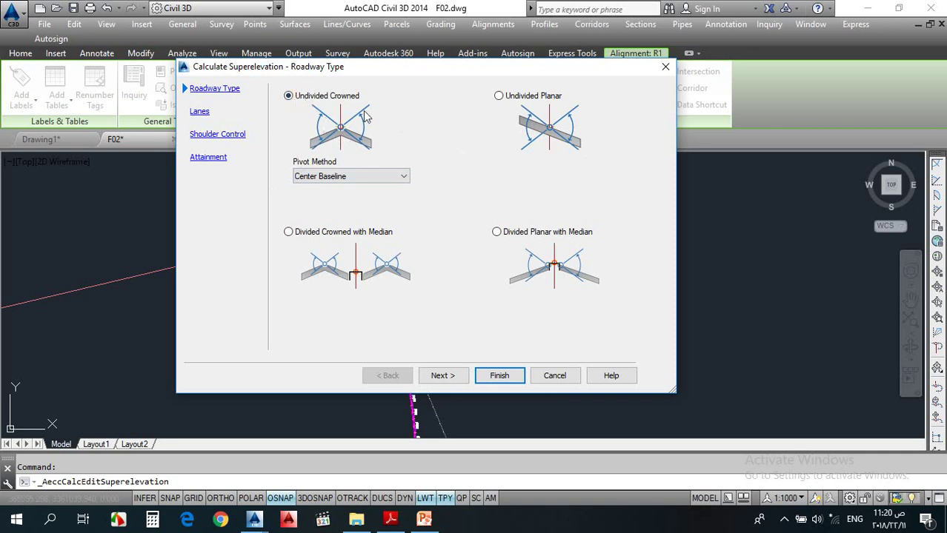
click(313, 235)
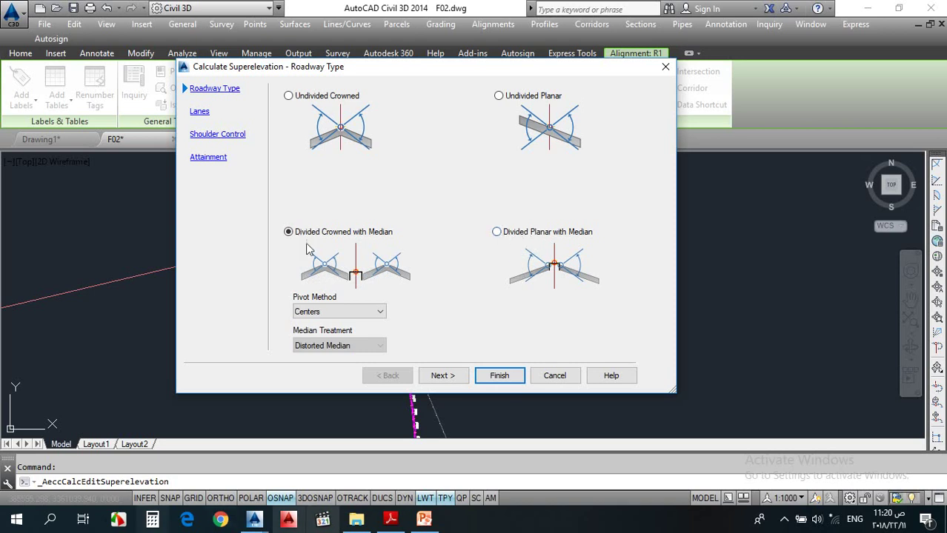
click(298, 98)
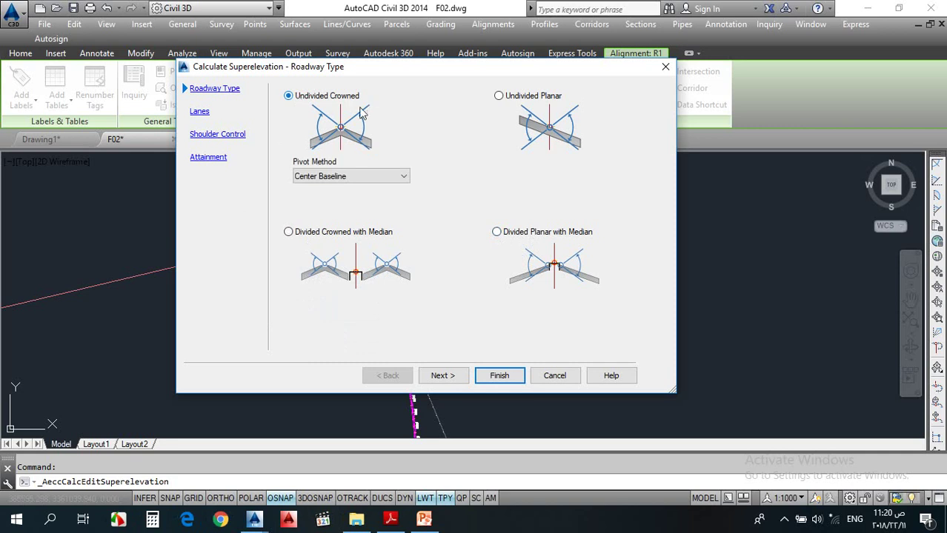
Set the pivot method to Center Baseline and continue to the lane settings.
click(341, 176)
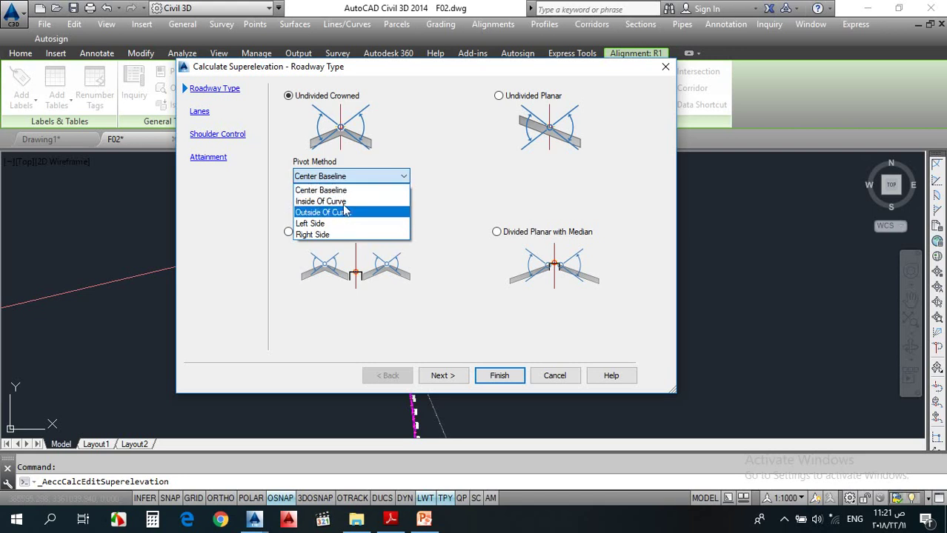
click(311, 190)
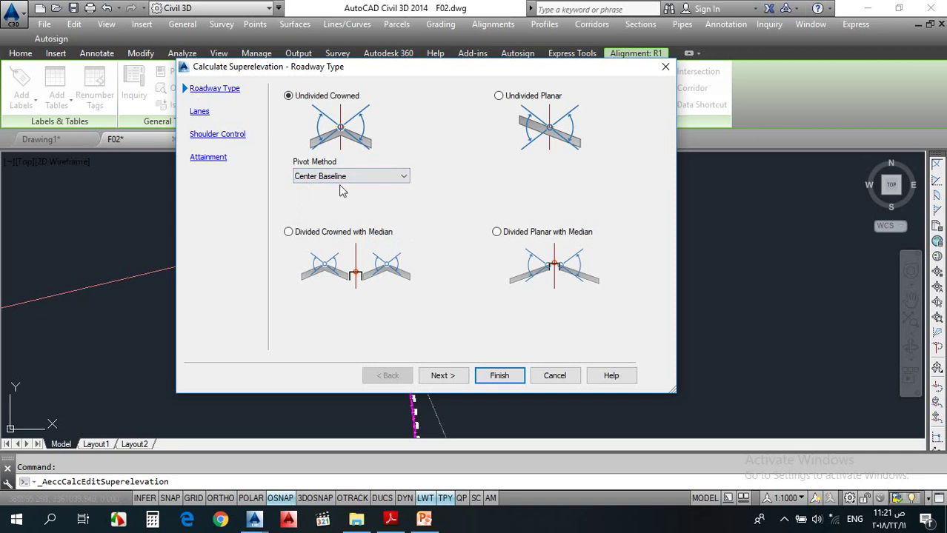
click(442, 375)
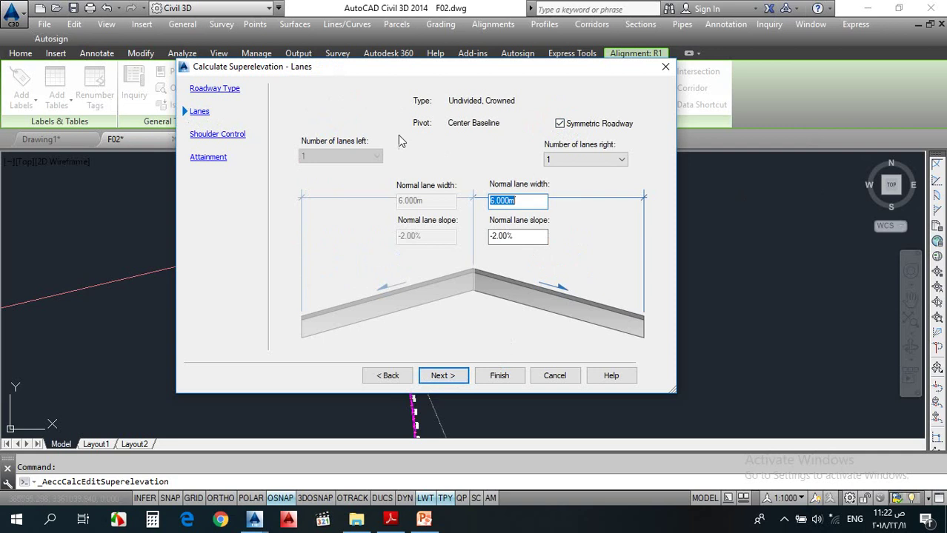
Compare the lane settings with and without the Symmetric Roadway option, leaving it enabled.
click(567, 126)
click(568, 128)
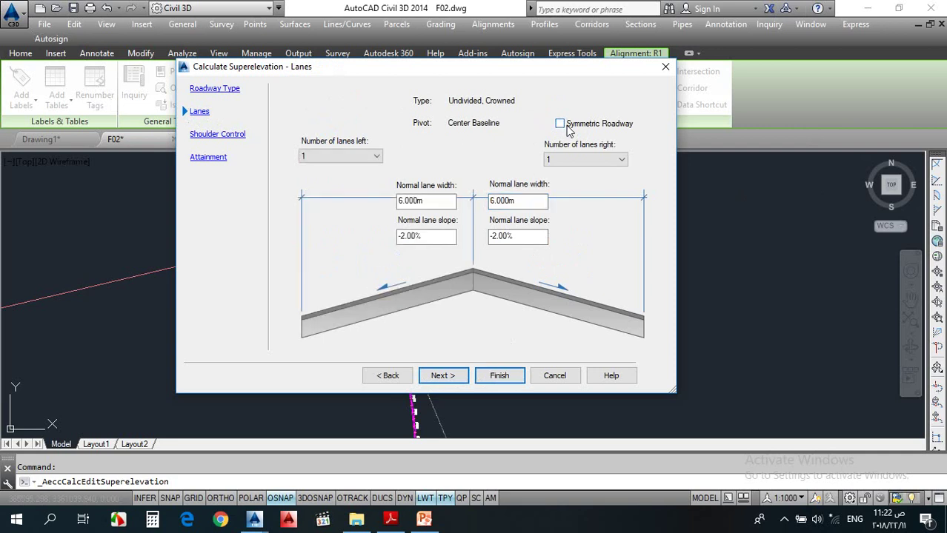
click(567, 128)
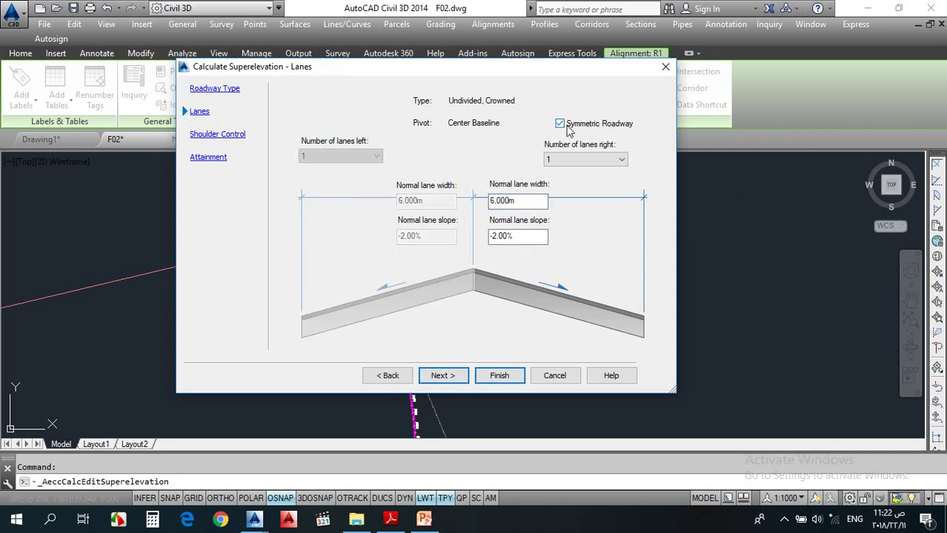
click(567, 128)
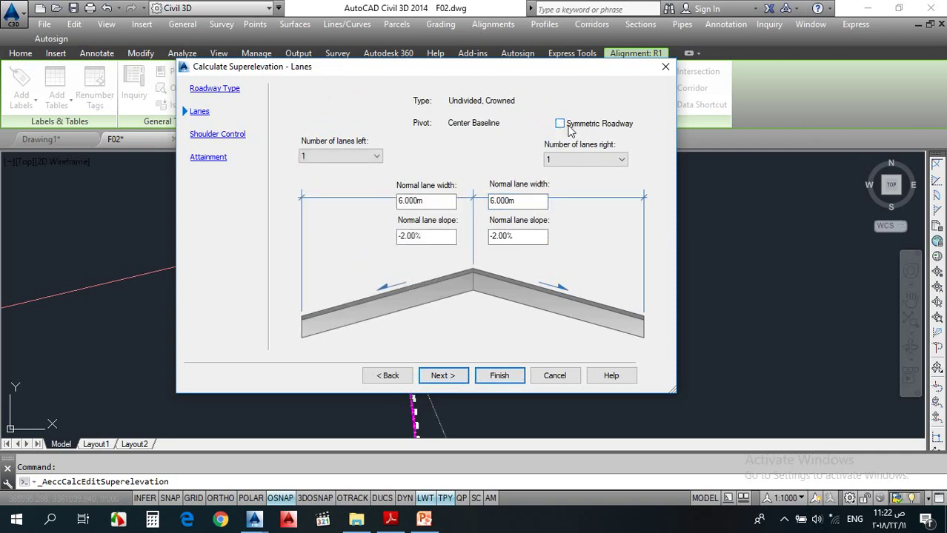
click(571, 131)
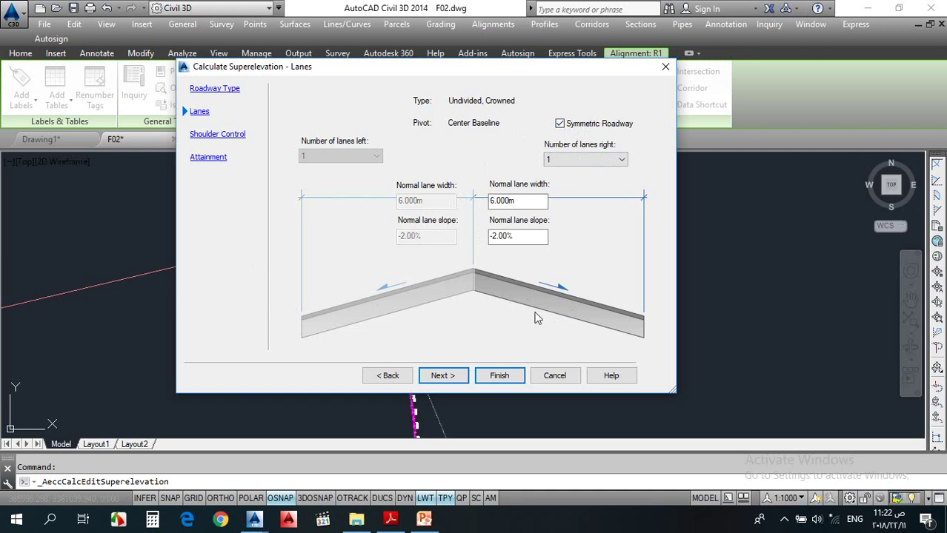
Set the symmetric roadway to 2 lanes per side with a normal lane width of 3.6 m.
click(620, 161)
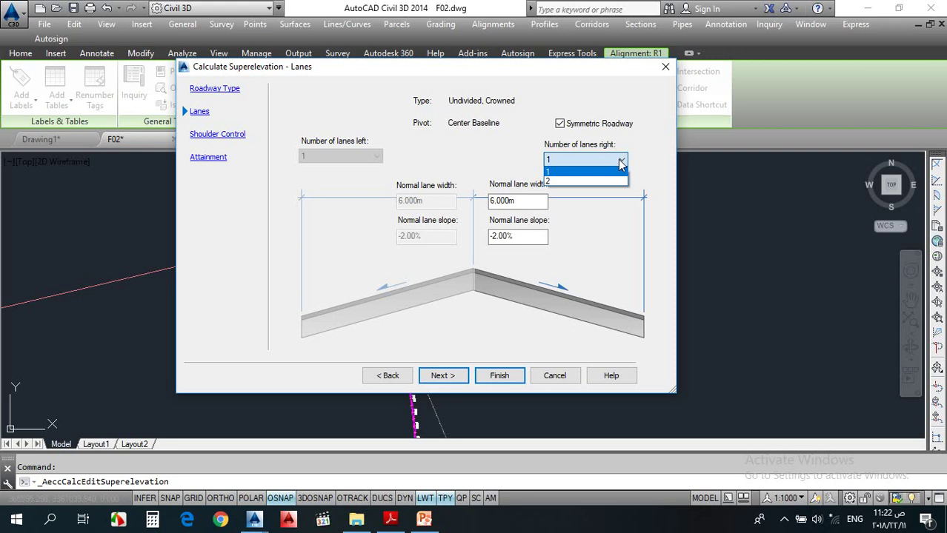
click(573, 182)
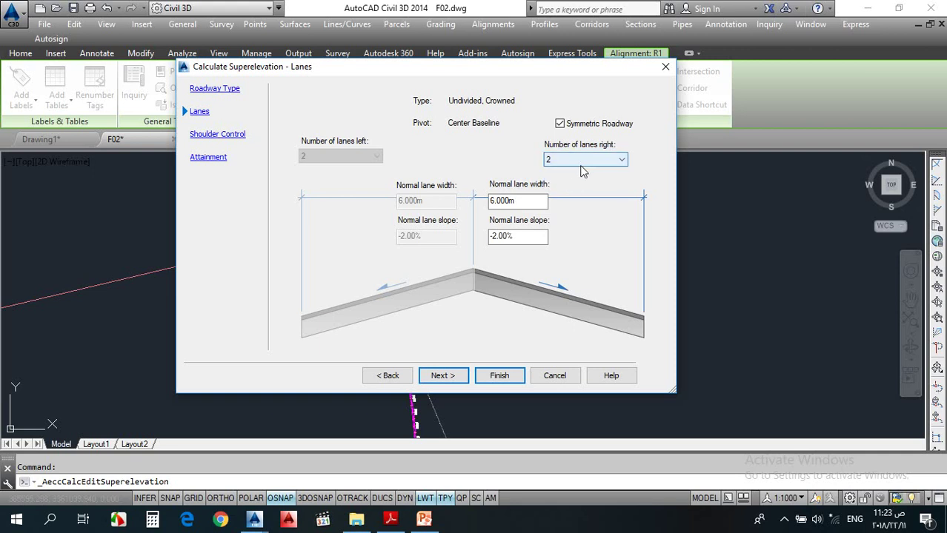
drag(518, 201, 437, 209)
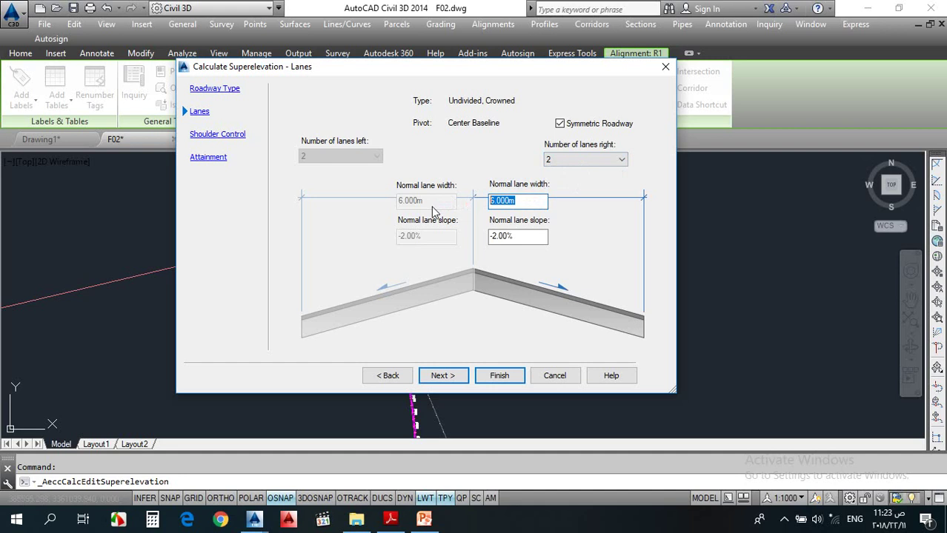
text(3.6)
Keep the normal lane slope at -2.00% and continue to the shoulder control settings.
click(509, 236)
drag(518, 235, 490, 235)
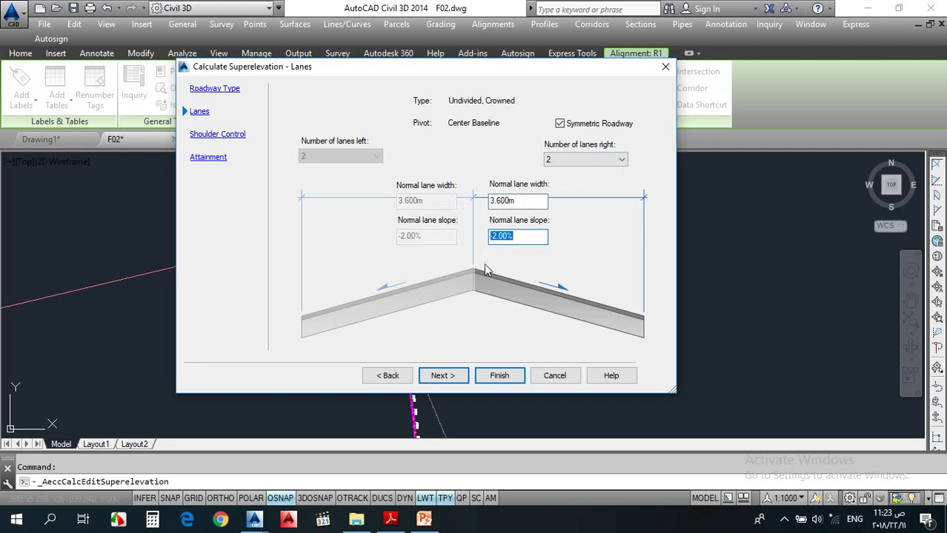
click(516, 235)
drag(517, 236, 423, 243)
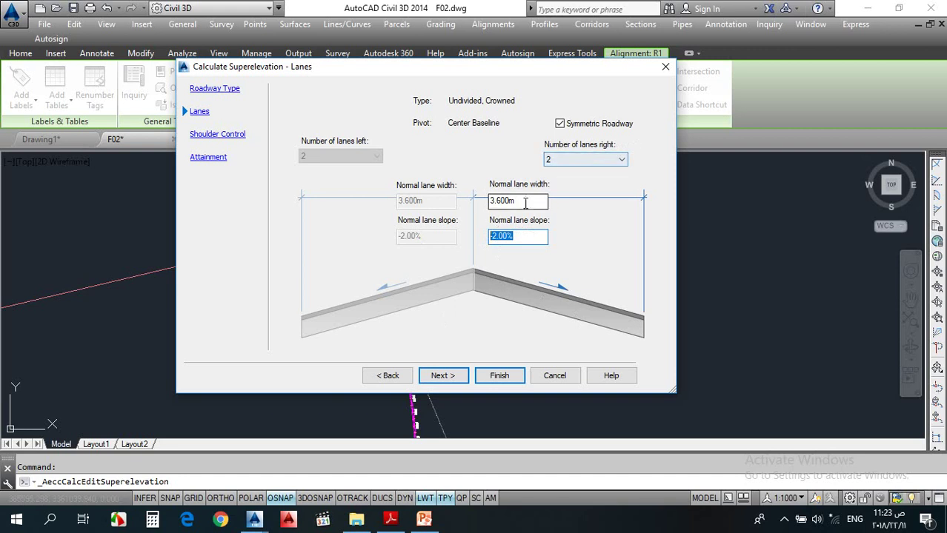
click(518, 235)
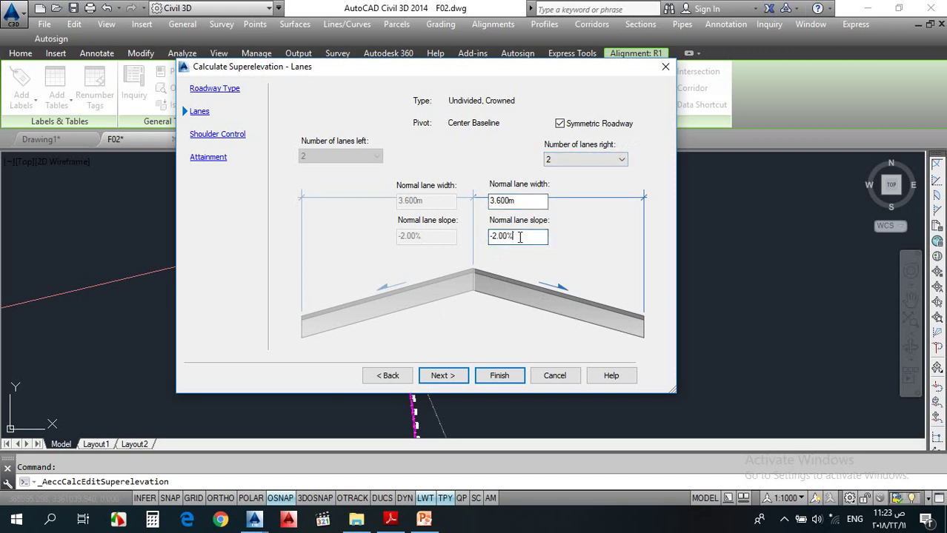
click(442, 376)
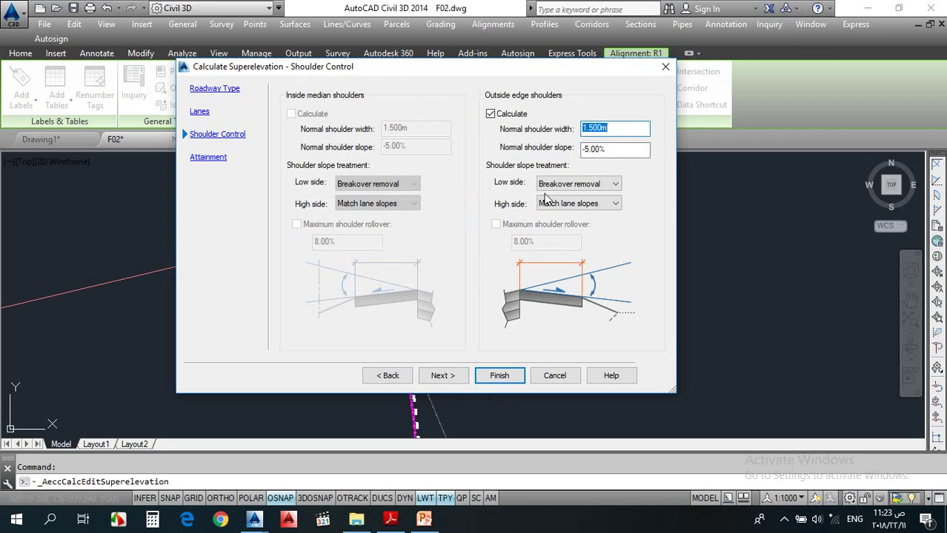
Exclude the outside edge shoulders from the superelevation calculation and continue to the attainment settings.
click(491, 115)
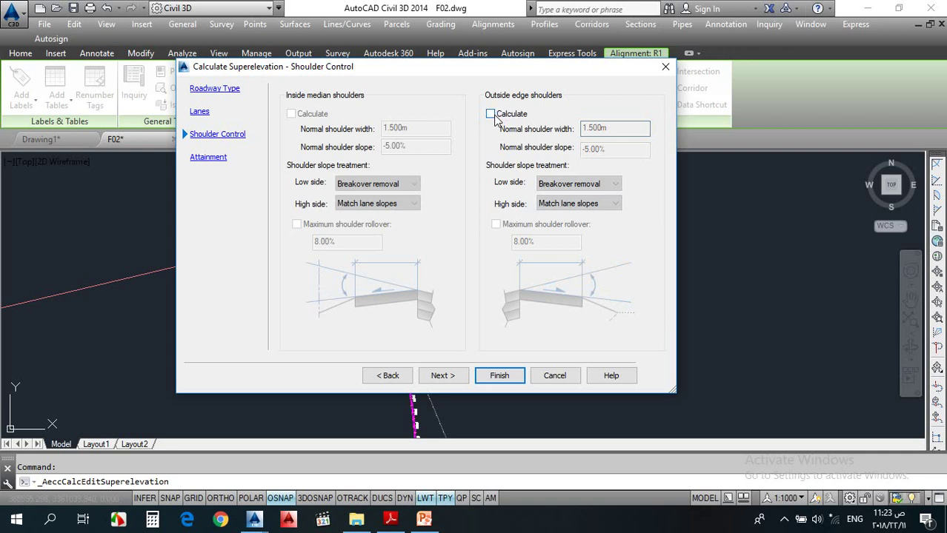
click(491, 114)
click(491, 114)
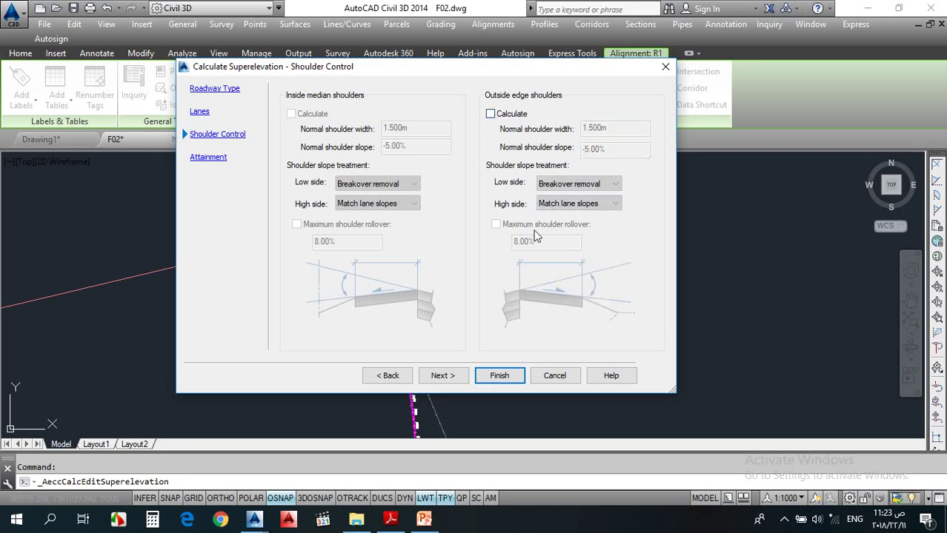
click(490, 114)
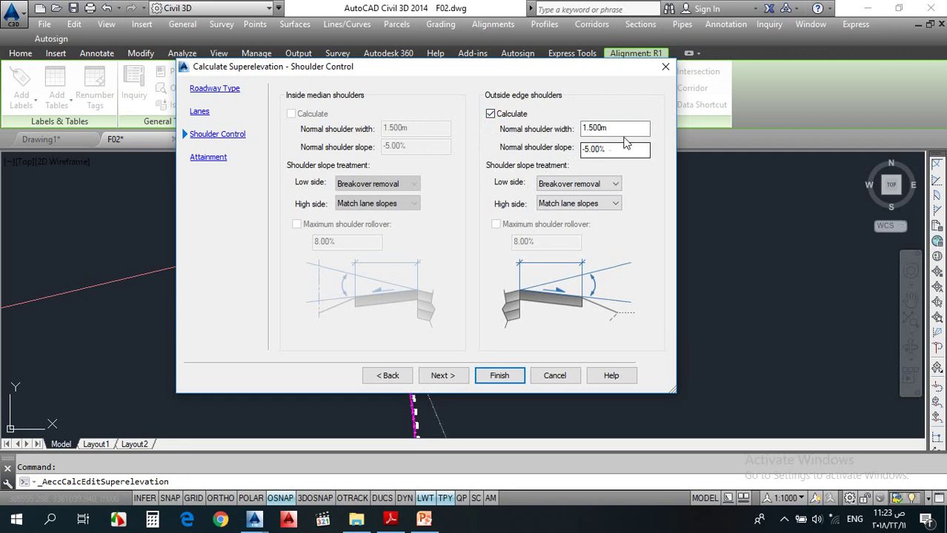
drag(634, 128, 568, 149)
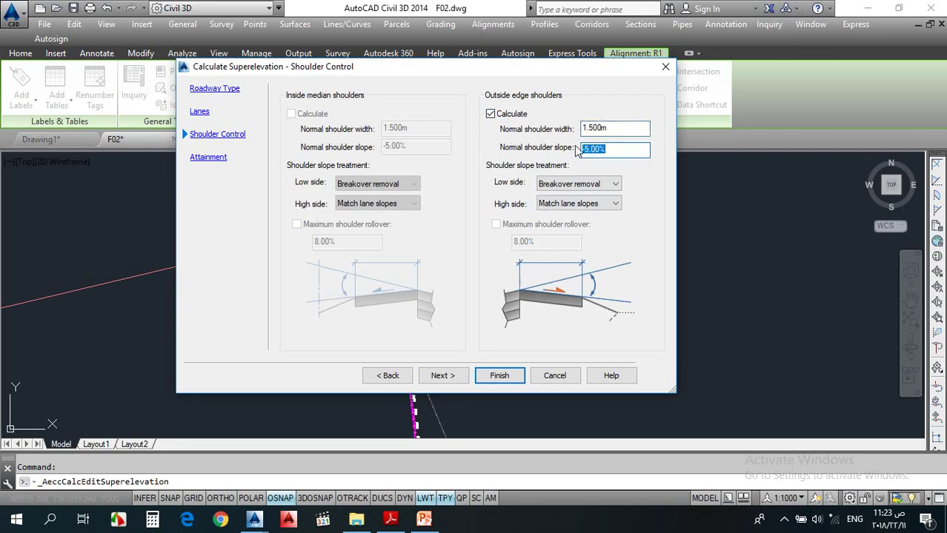
click(519, 115)
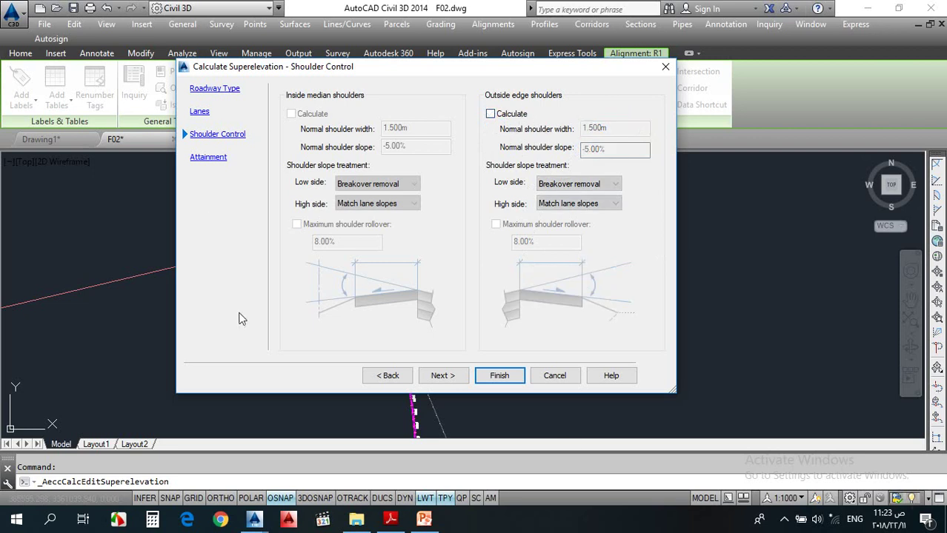
click(443, 376)
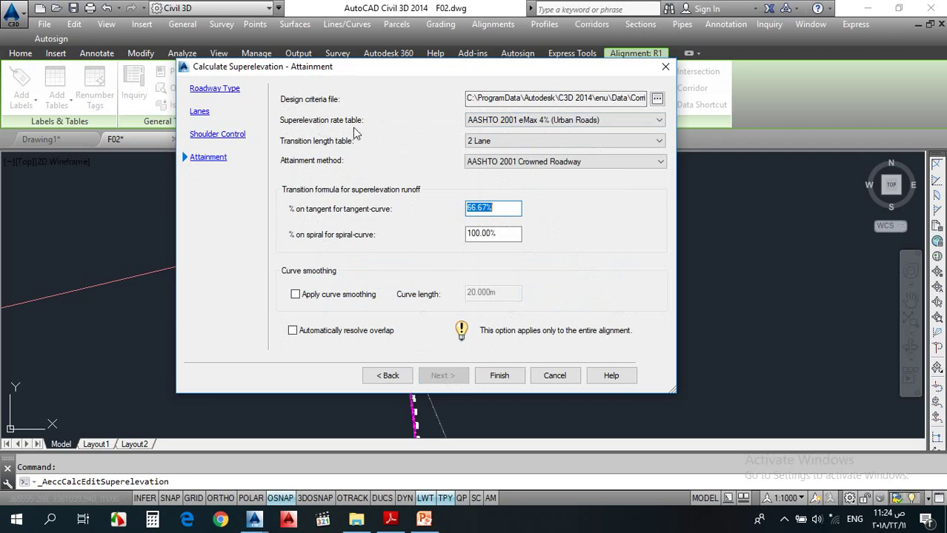
Set the superelevation rate table to AASHTO 2001 eMax 6% and the transition length table to 4 Lane, keeping the AASHTO 2001 Crowned Roadway method.
click(615, 121)
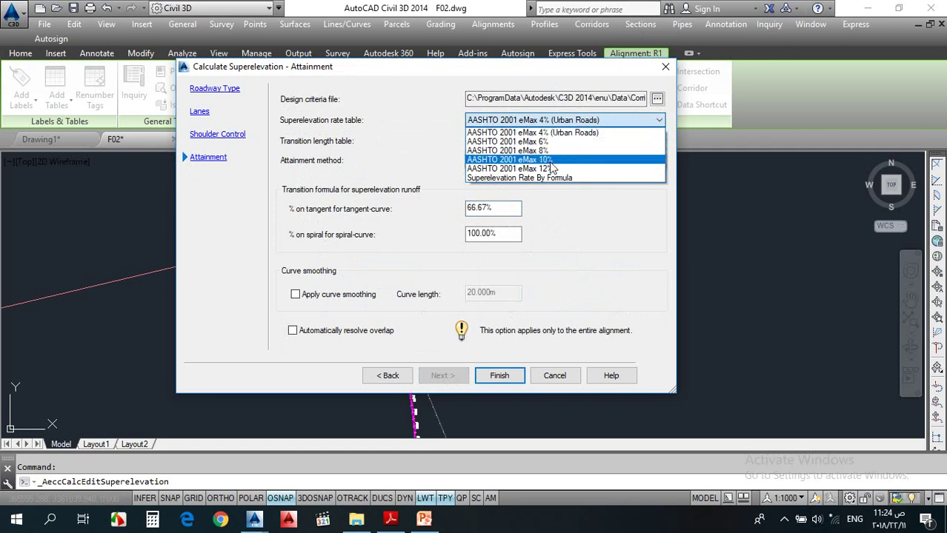
click(559, 141)
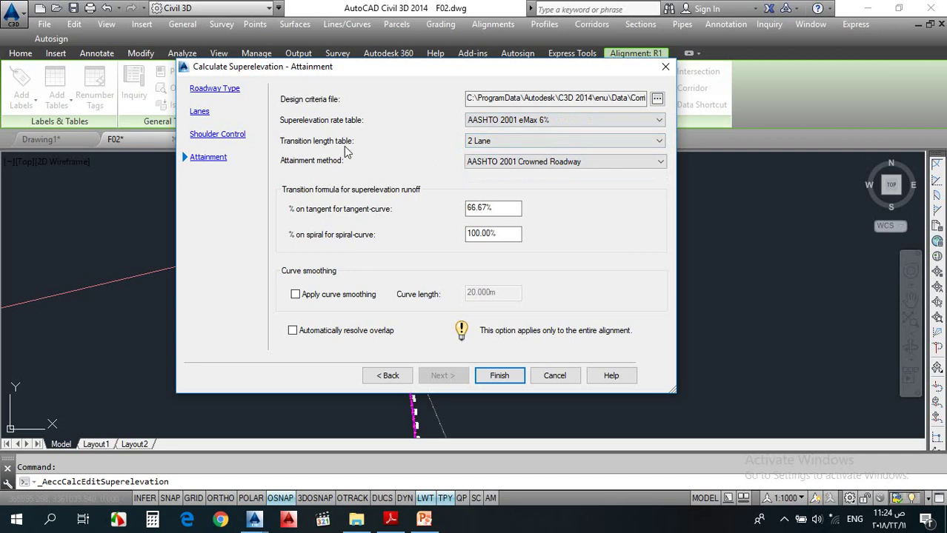
click(537, 145)
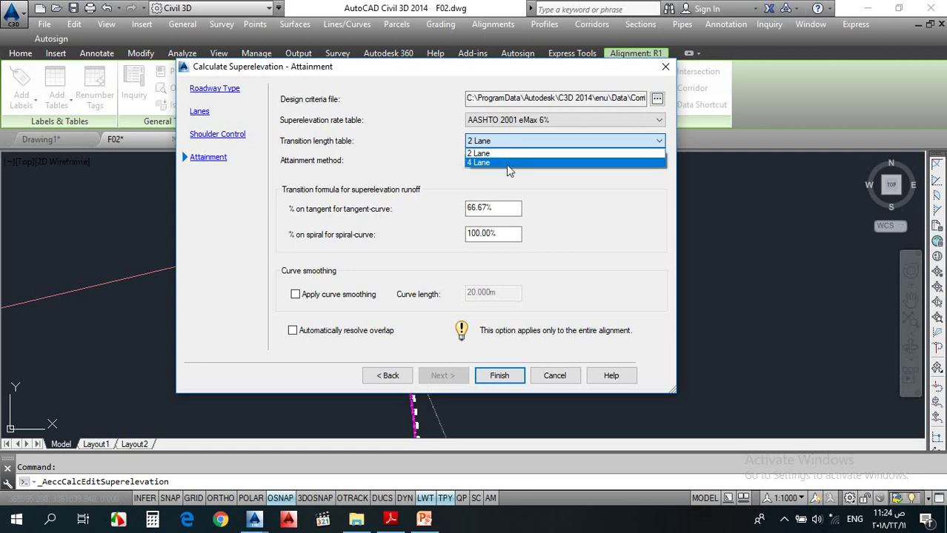
click(508, 163)
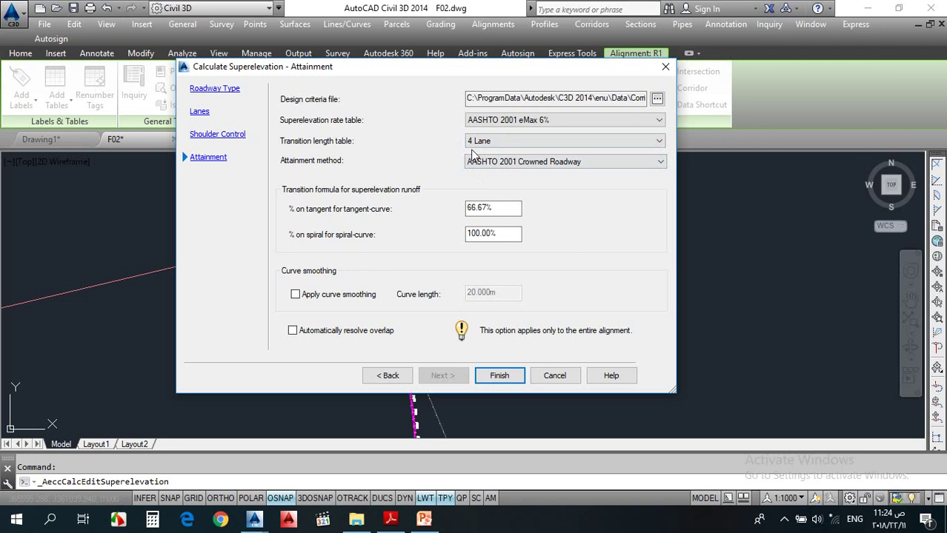
click(533, 169)
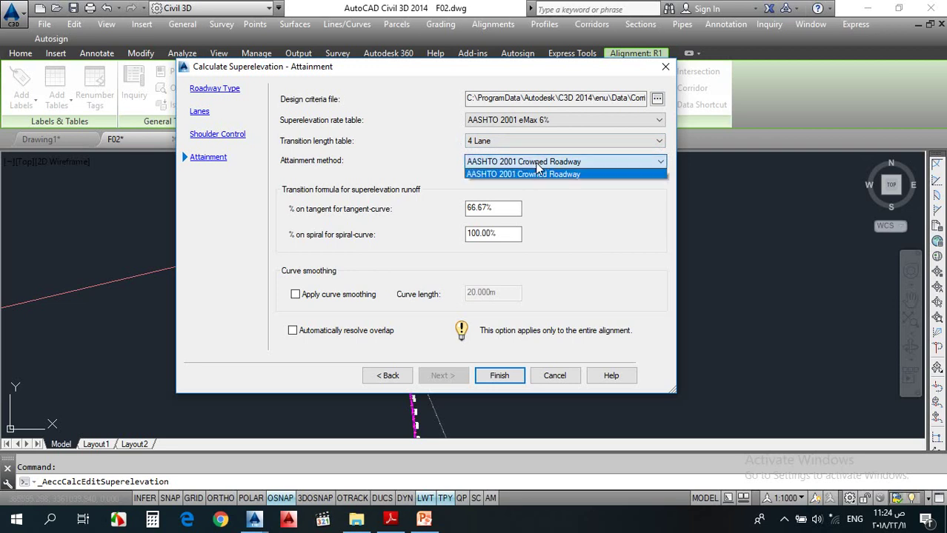
click(511, 176)
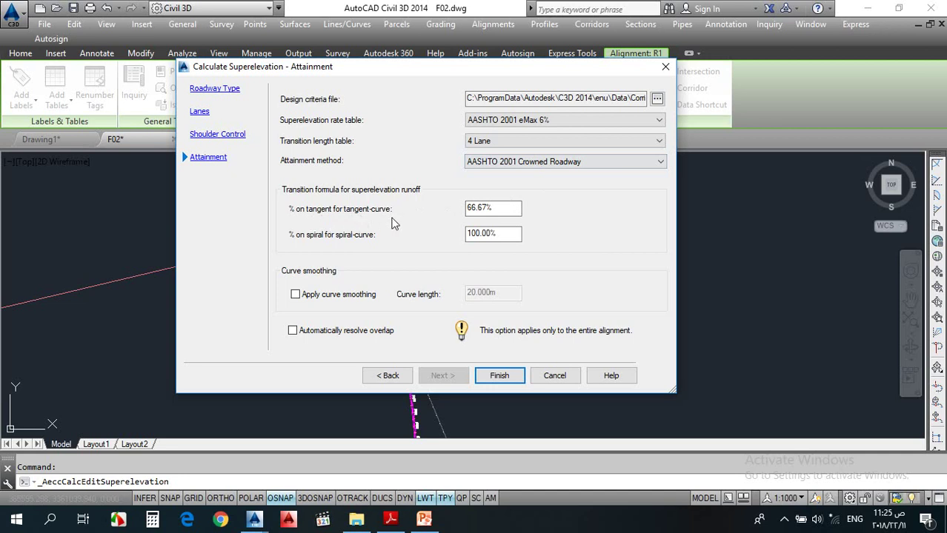
Set the superelevation runoff percentage on tangent for tangent-curve to 70%.
drag(512, 210, 408, 212)
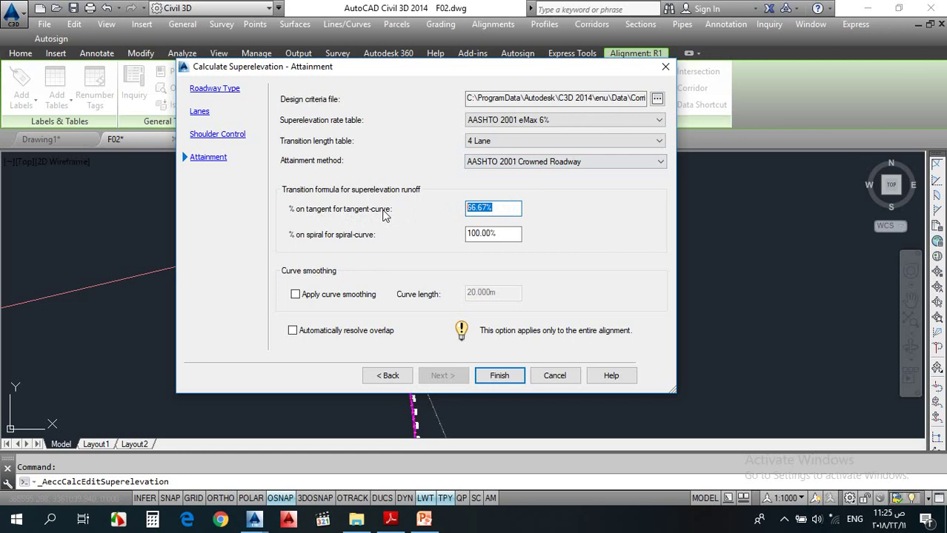
key(BackSpace)
text(70)
Switch to the AASHTO Green Book PDF and look up Table 3-18's runoff portion for 80–130 km/h with 2.0–2.5 lanes rotated.
click(390, 518)
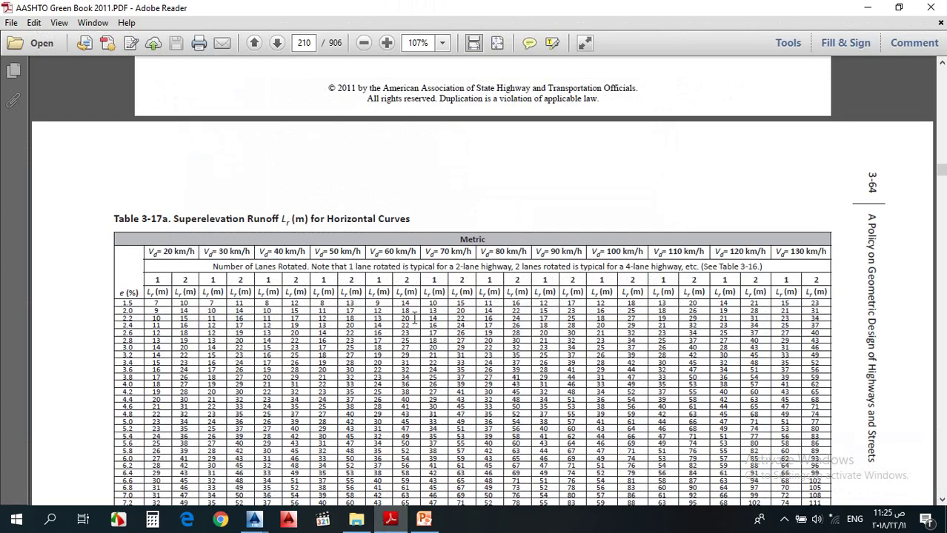
scroll(415, 317, down, 5)
scroll(400, 348, up, 5)
scroll(387, 380, down, 9)
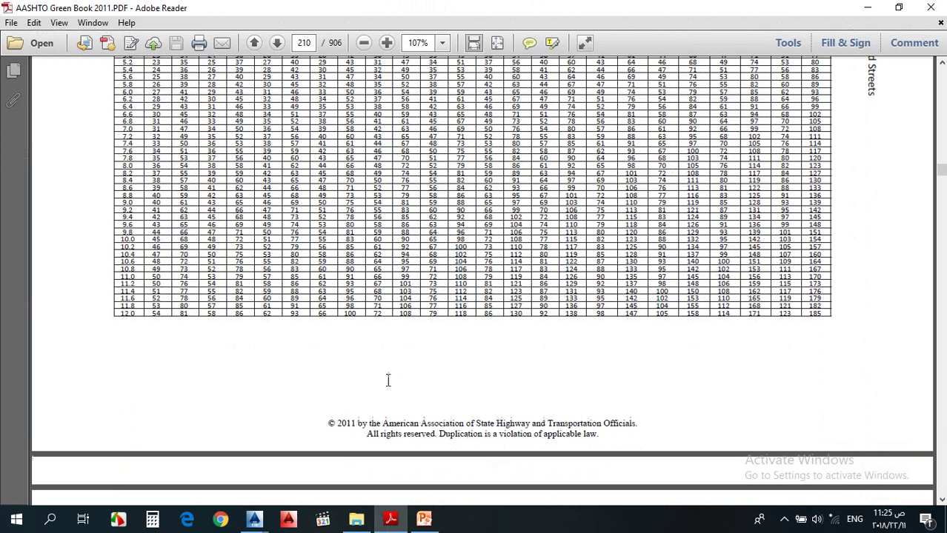
scroll(387, 380, down, 20)
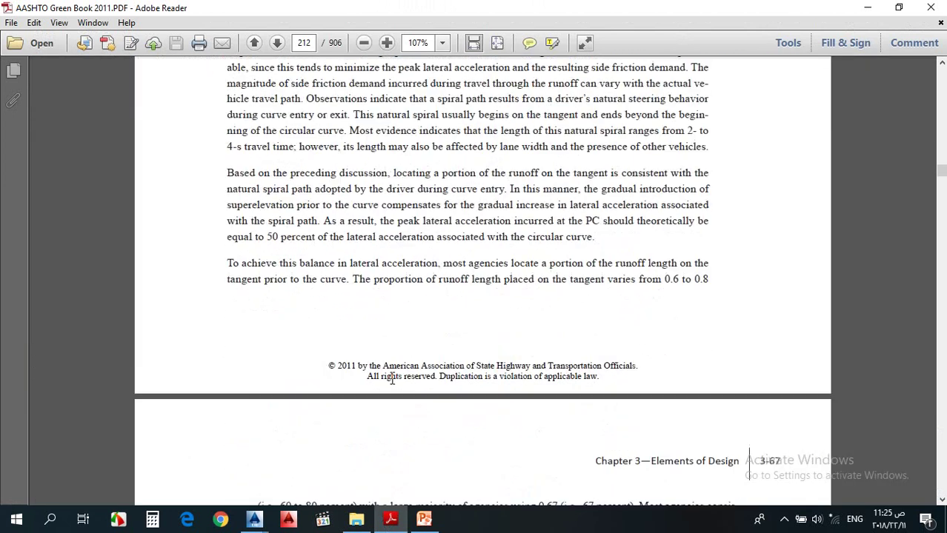
scroll(392, 379, down, 20)
scroll(255, 222, up, 4)
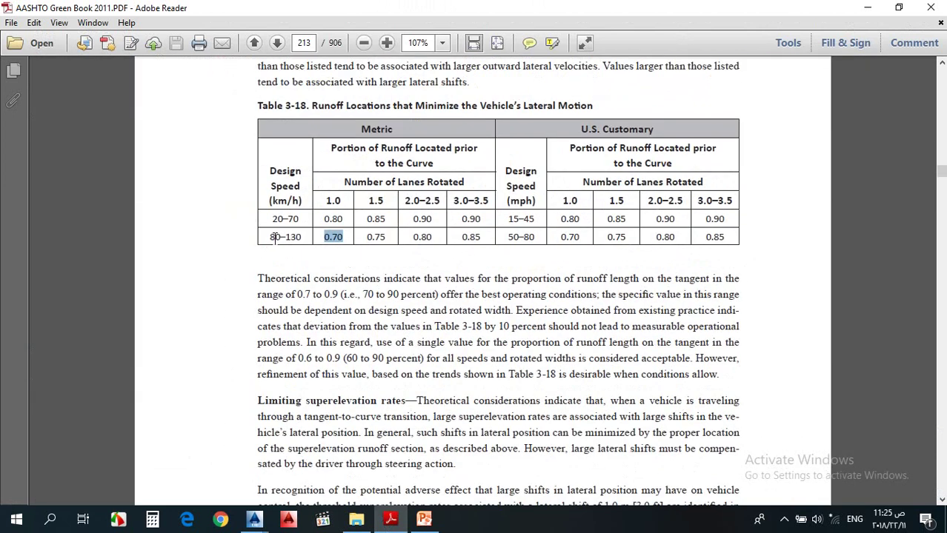
drag(274, 237, 301, 238)
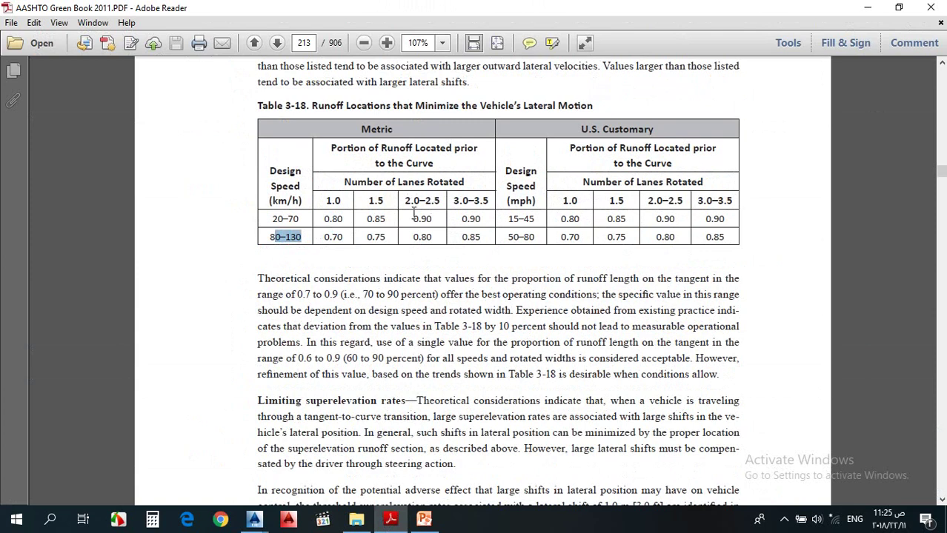
drag(413, 237, 433, 237)
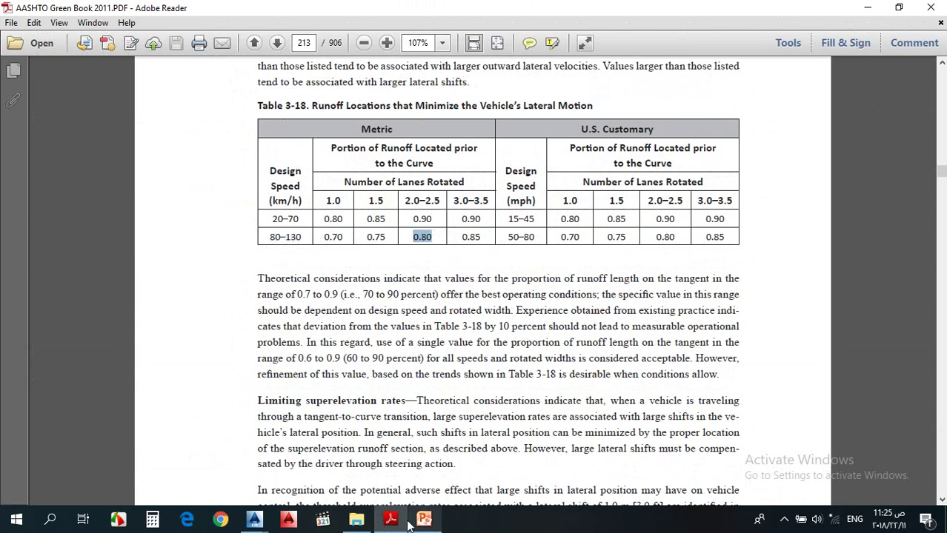
Return to the Civil 3D superelevation wizard and set the runoff percentage on tangent for tangent-curve to 80%.
mouse_move(254, 519)
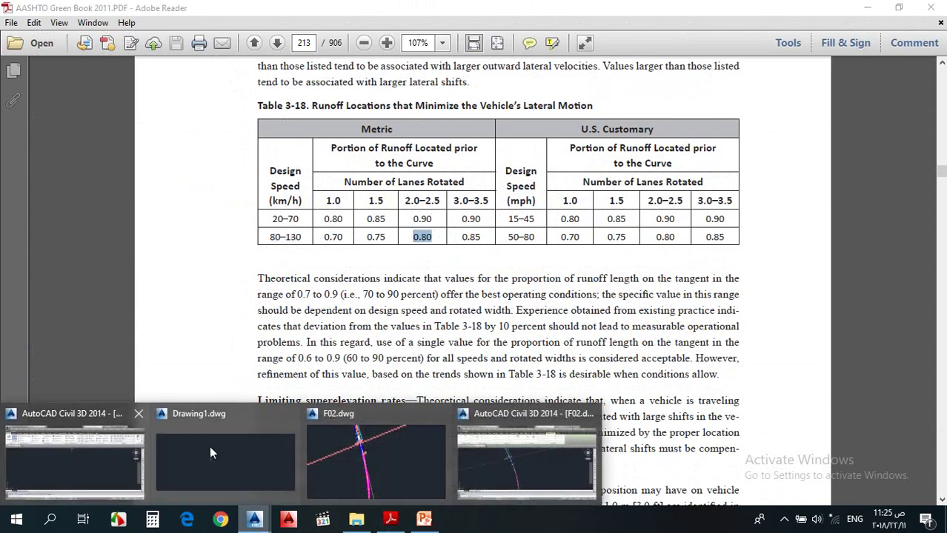
click(478, 455)
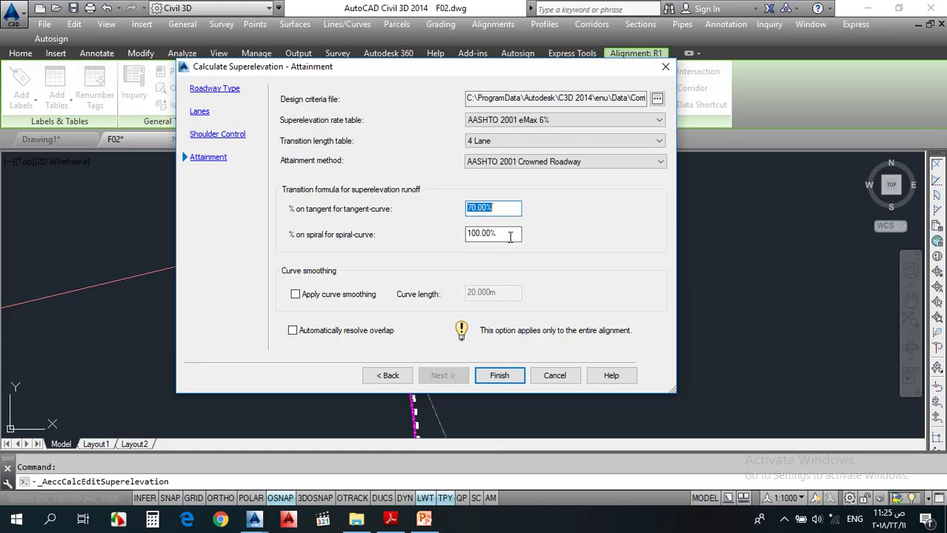
text(80)
click(483, 234)
drag(503, 237, 434, 235)
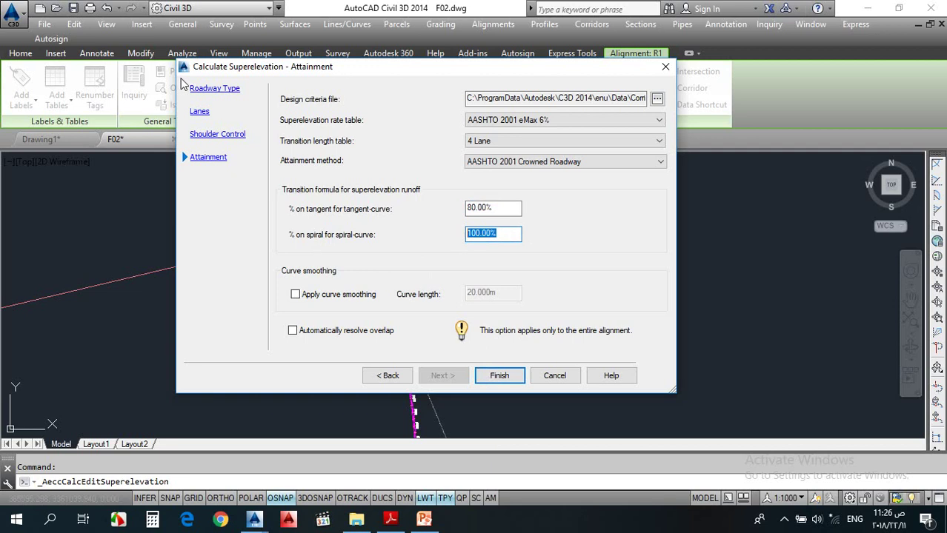
Recheck the roadway type, lanes, shoulder and attainment settings, and finish the wizard to calculate R1's superelevation.
click(213, 90)
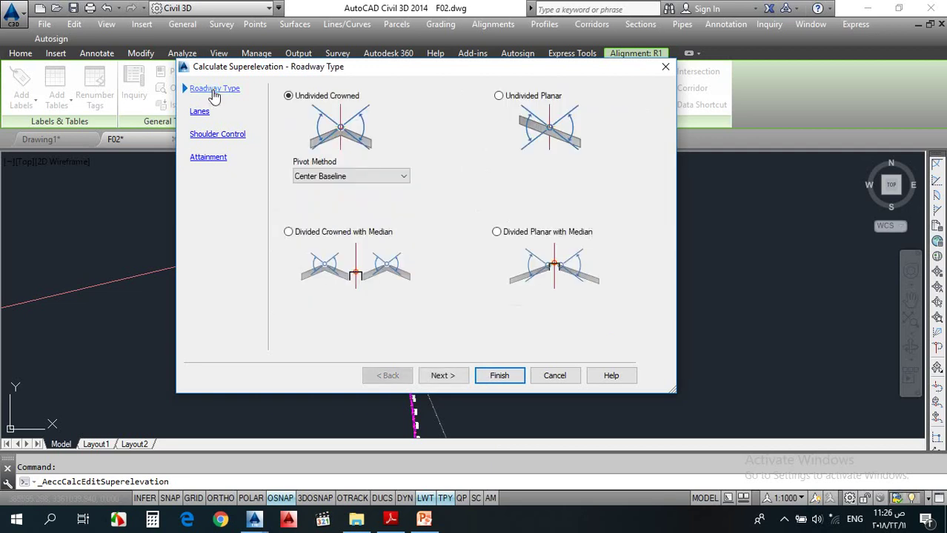
click(198, 111)
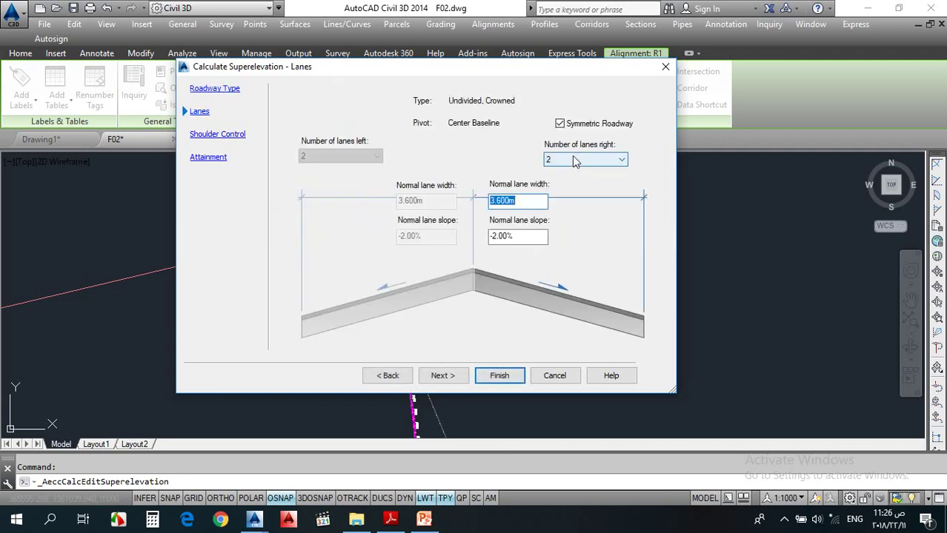
click(207, 141)
click(201, 165)
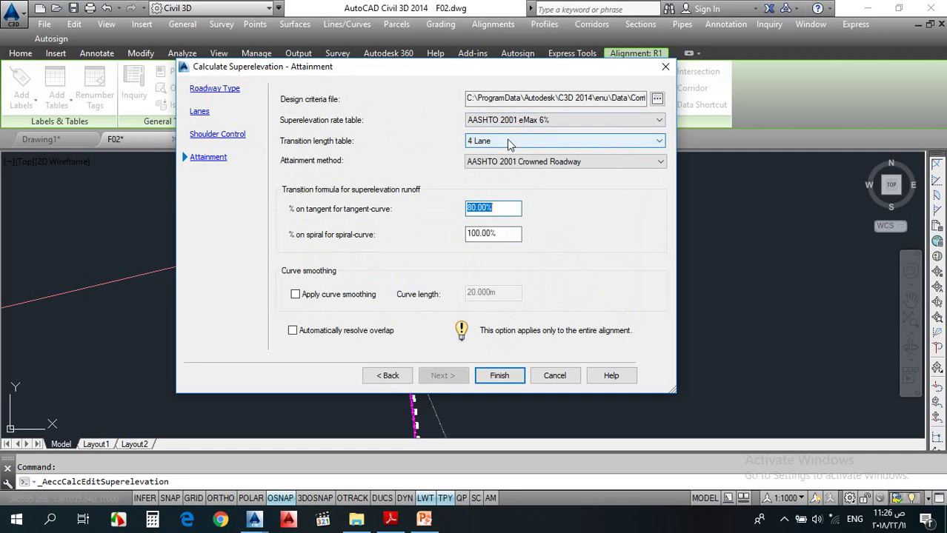
click(496, 210)
click(491, 234)
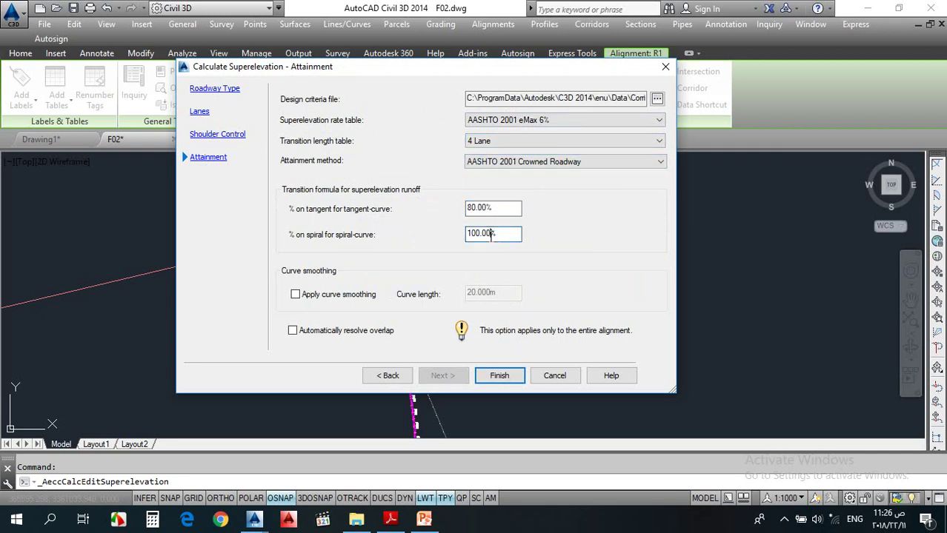
click(502, 379)
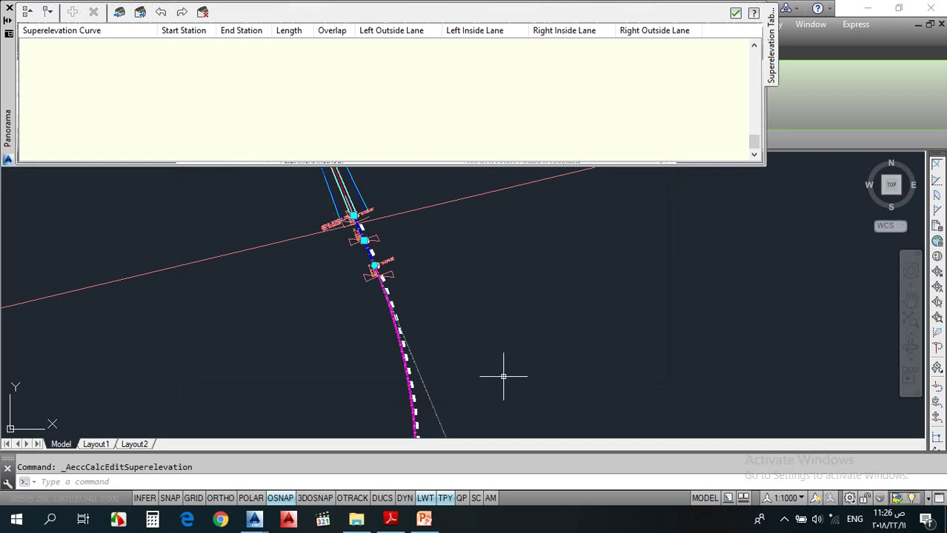
Enlarge the superelevation table and examine the runout and runoff stations, lengths and lane slopes for Curve.1, Curve.2 and Curve.3.
click(568, 319)
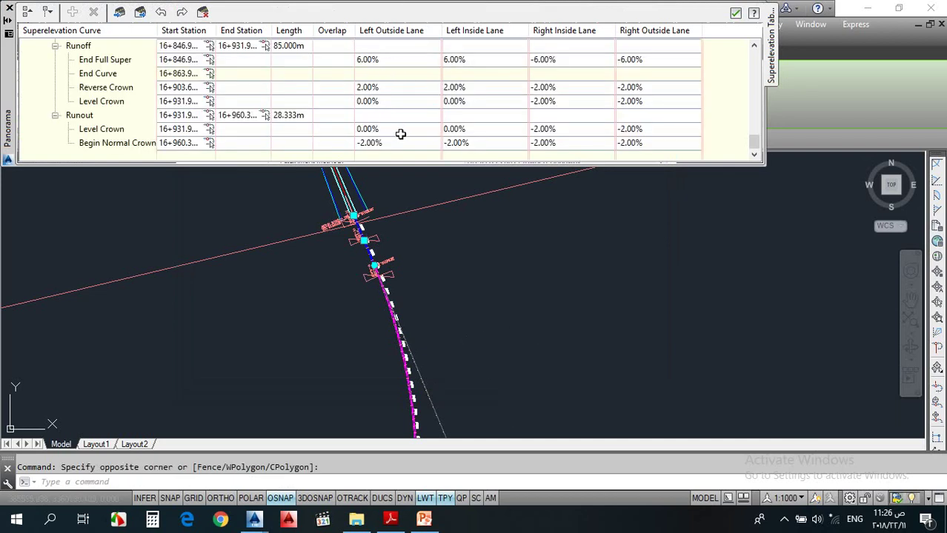
scroll(400, 130, up, 5)
scroll(447, 120, up, 1)
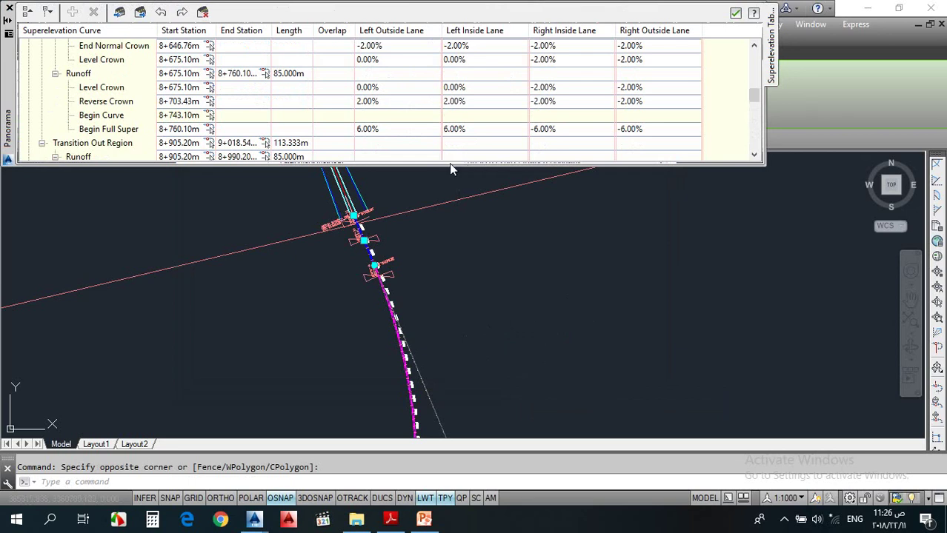
drag(446, 178, 419, 428)
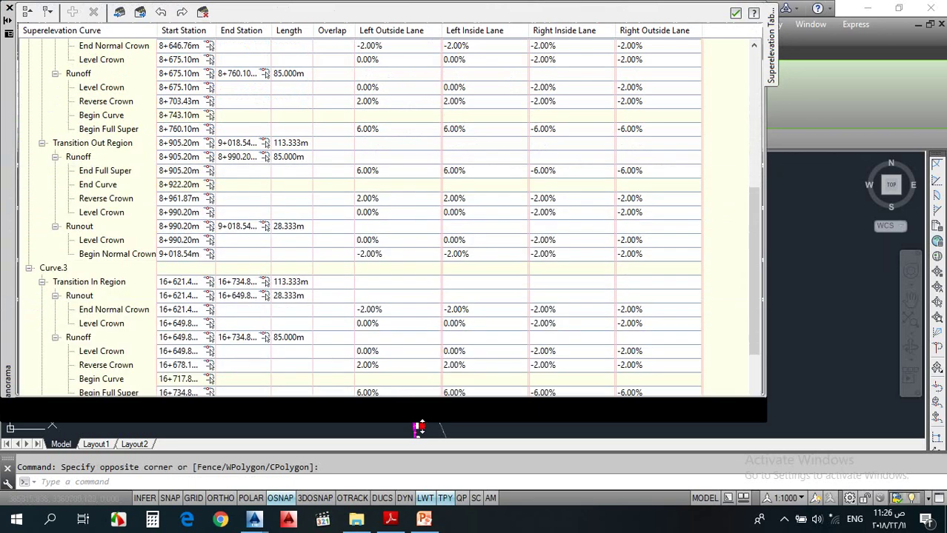
scroll(106, 104, up, 5)
scroll(106, 104, up, 3)
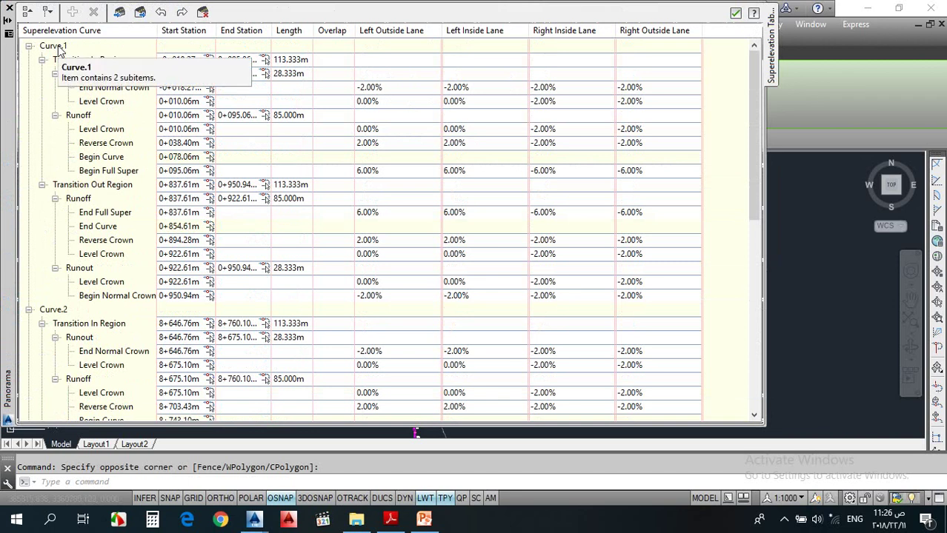
scroll(65, 309, down, 8)
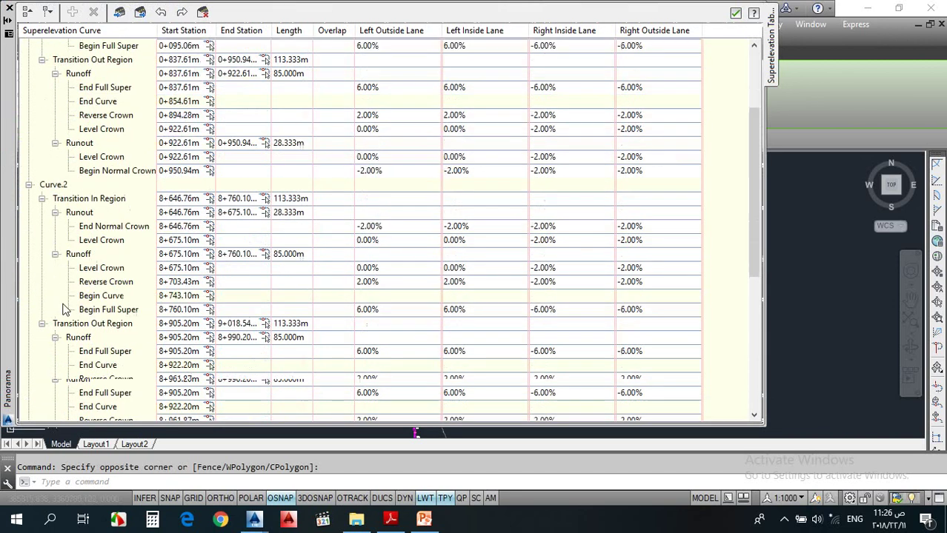
scroll(66, 309, down, 2)
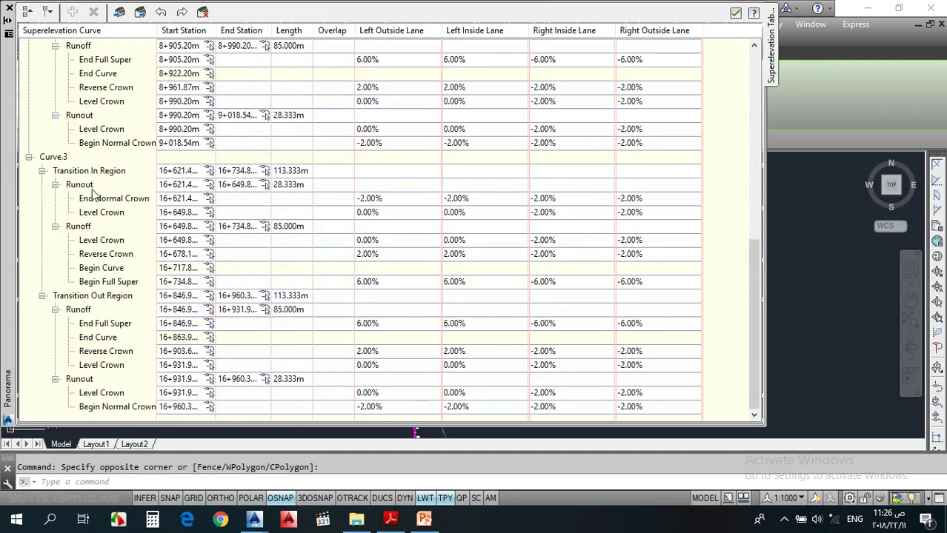
scroll(254, 149, up, 6)
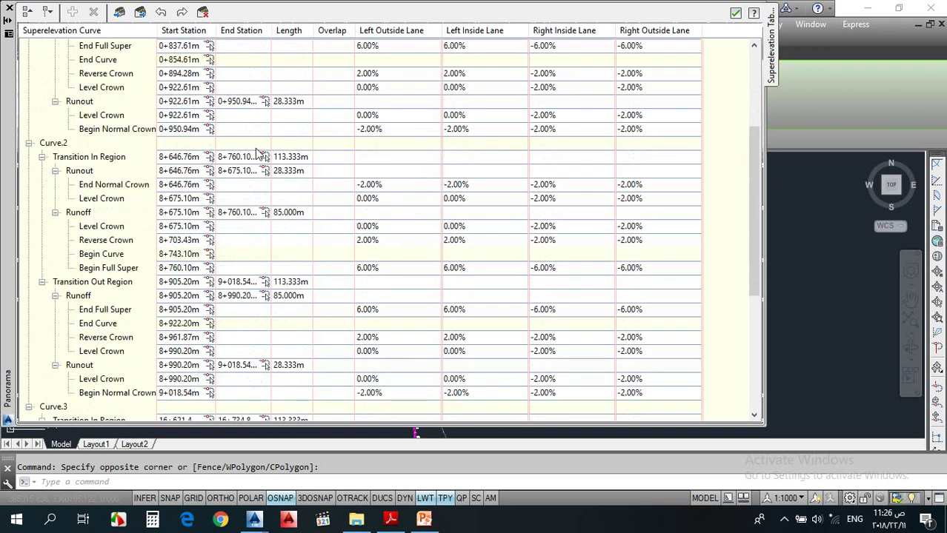
scroll(256, 152, up, 4)
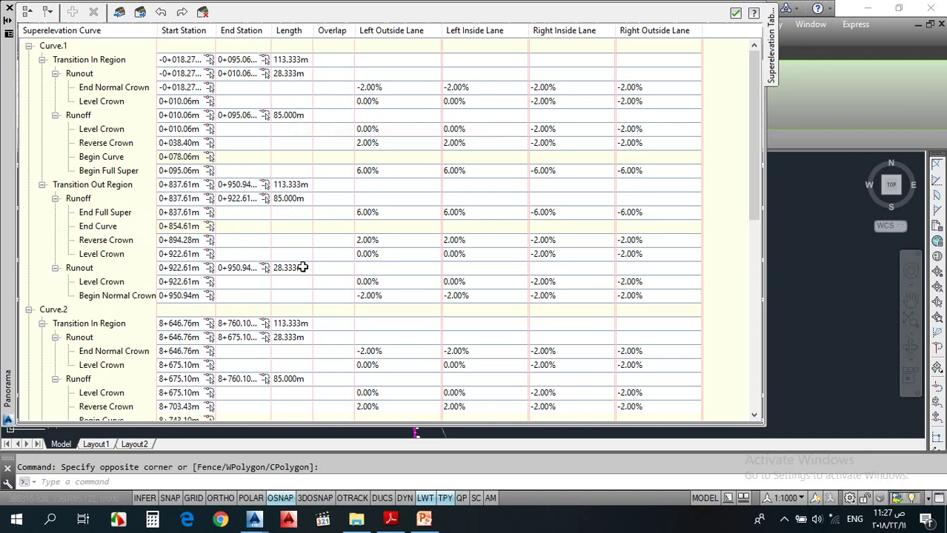
scroll(298, 267, down, 6)
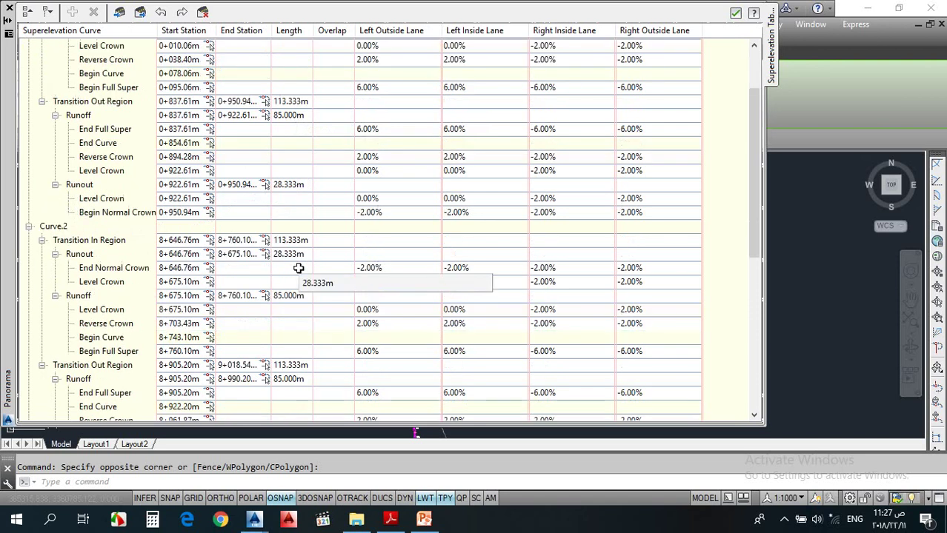
scroll(298, 267, down, 4)
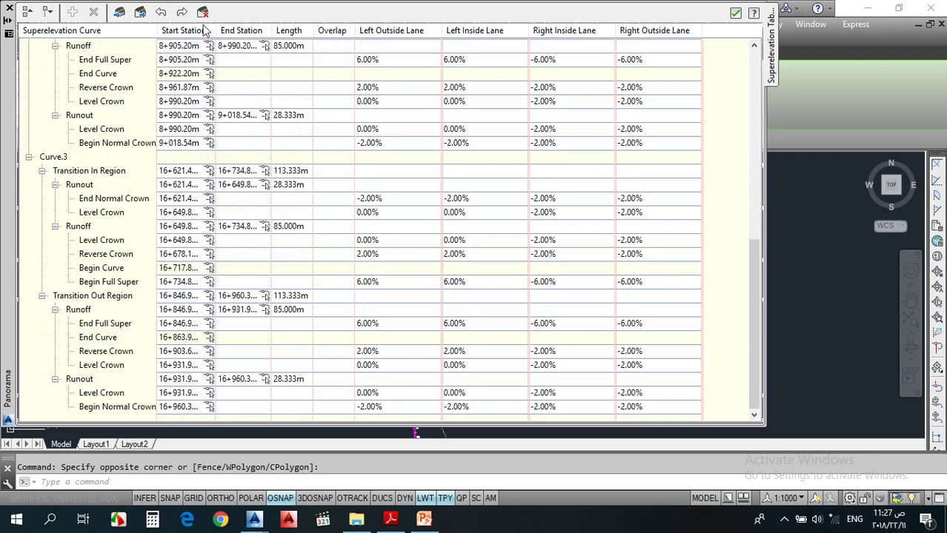
Close the superelevation table and clear the alignment selection.
click(735, 13)
click(554, 250)
click(486, 297)
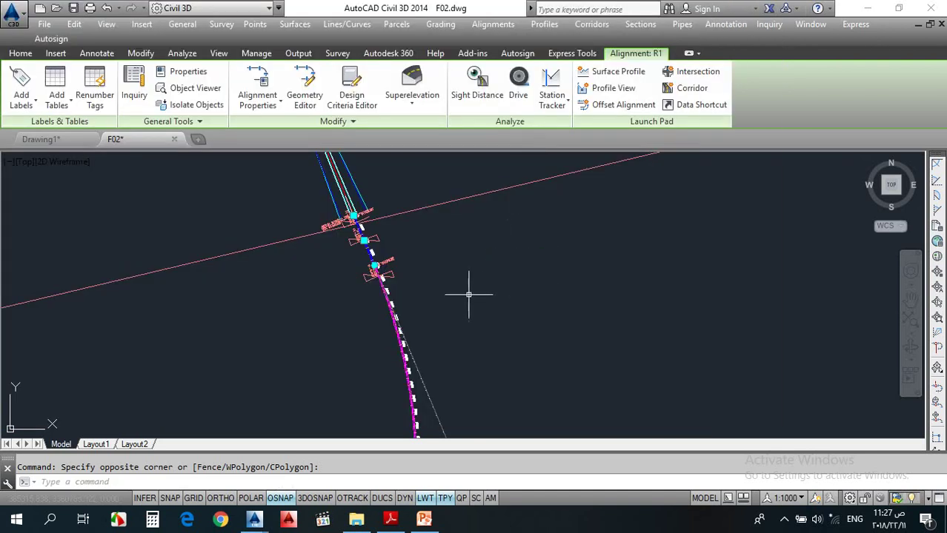
key(Escape)
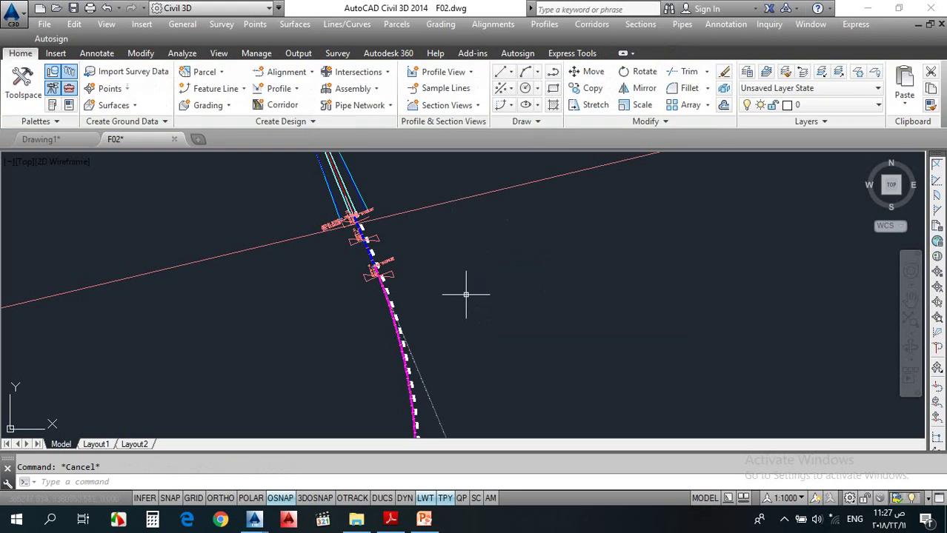
Examine the superelevation labels in the drawing at the start of R1 and along the curve around station 8+840.
scroll(360, 223, up, 5)
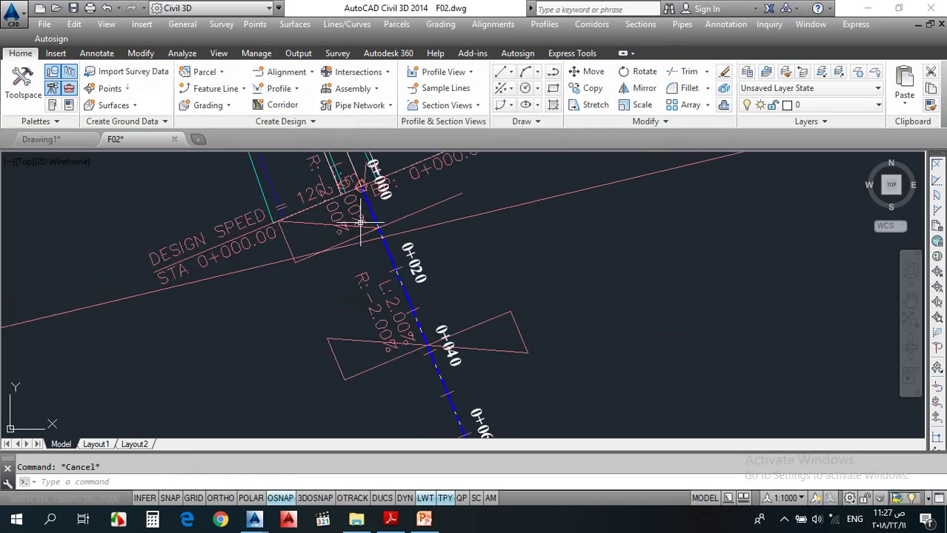
scroll(360, 222, down, 8)
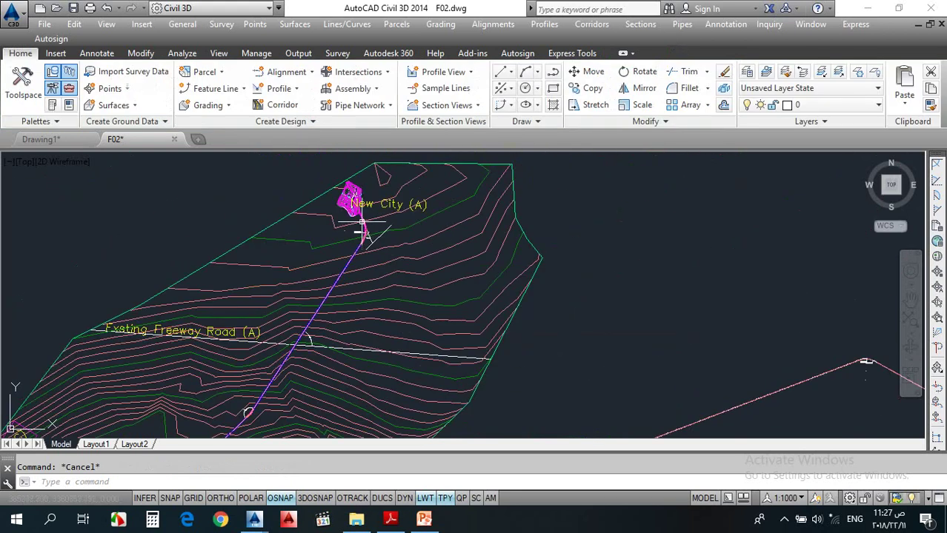
scroll(260, 419, up, 6)
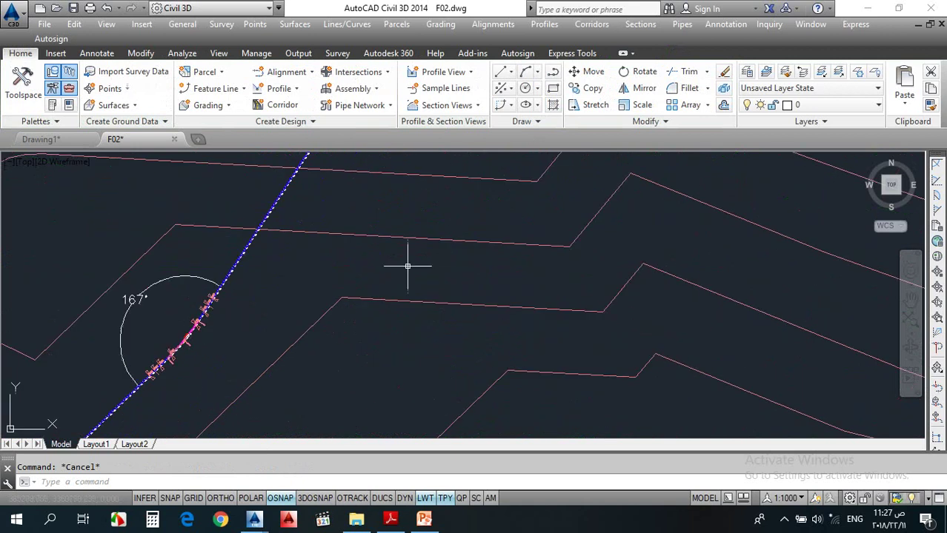
scroll(226, 290, down, 2)
scroll(369, 268, up, 8)
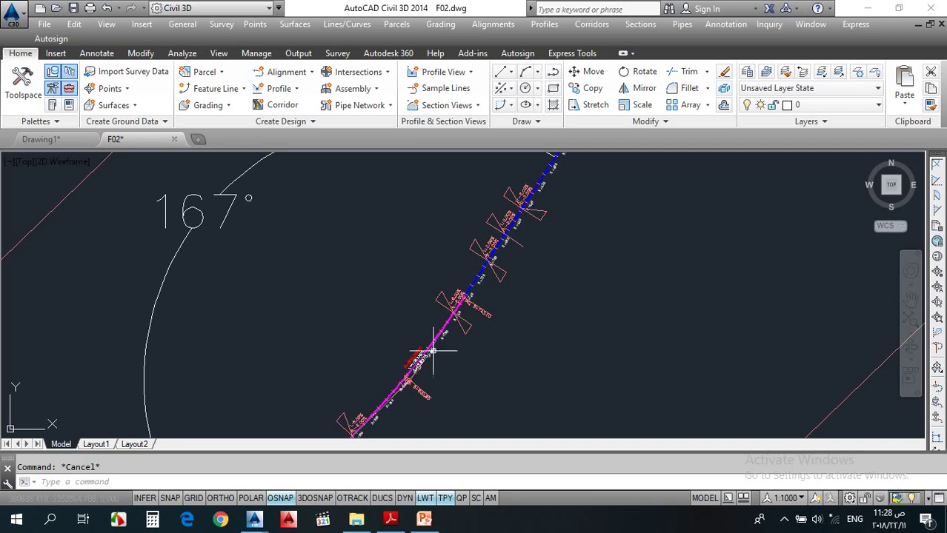
scroll(392, 356, up, 6)
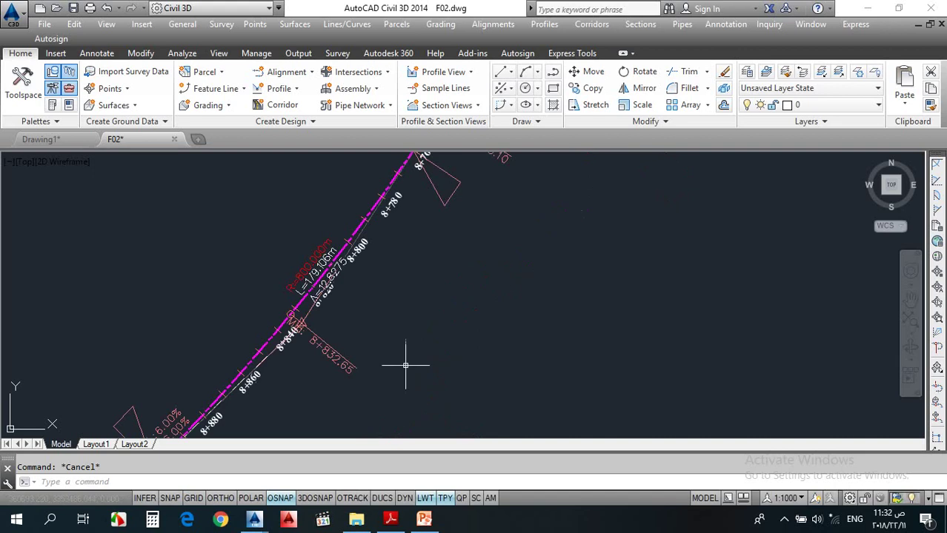
click(423, 381)
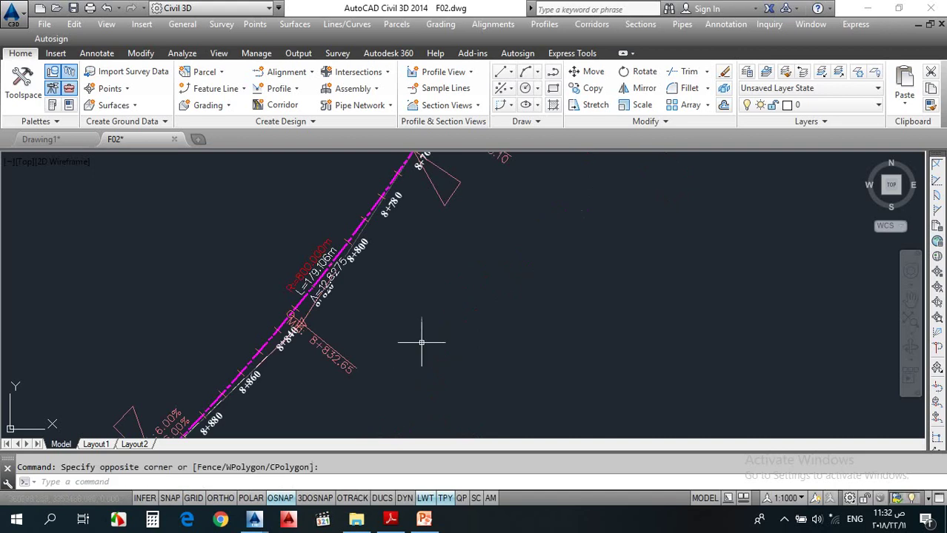
scroll(342, 314, down, 3)
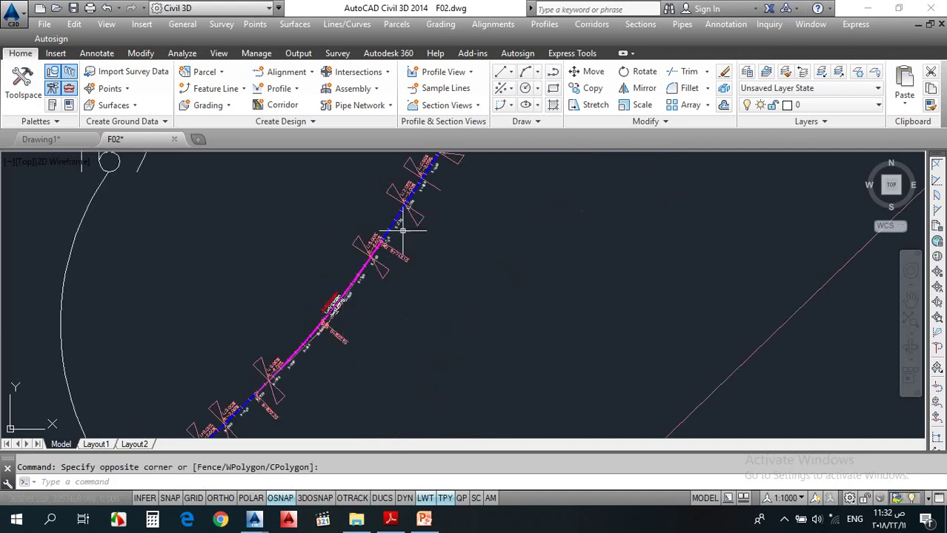
scroll(326, 320, up, 5)
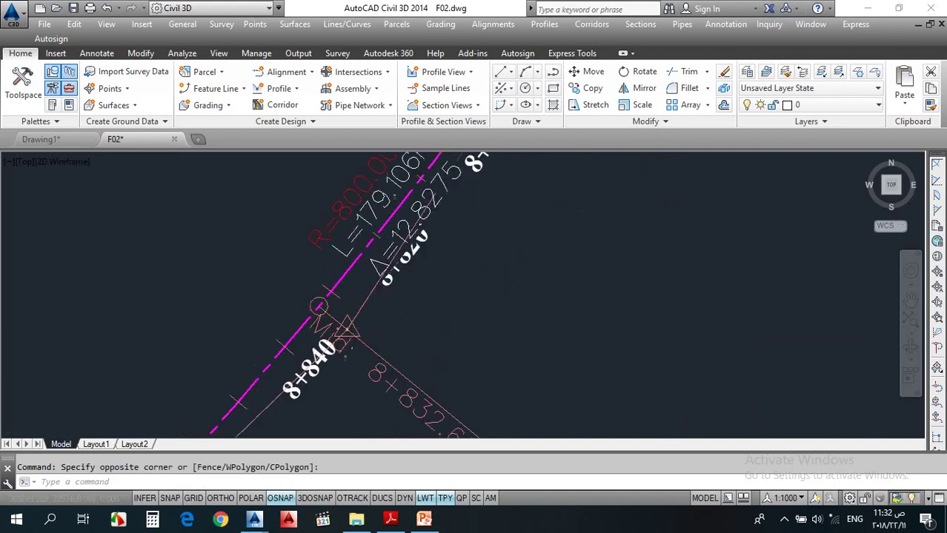
Open alignment R1's station label settings and delete the superelevation critical points and profile geometry points label rows.
click(293, 321)
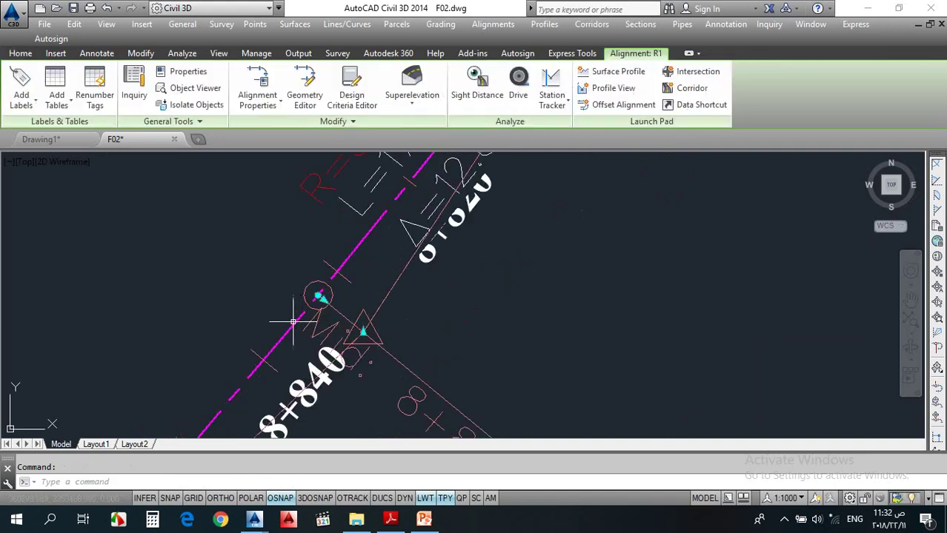
click(31, 109)
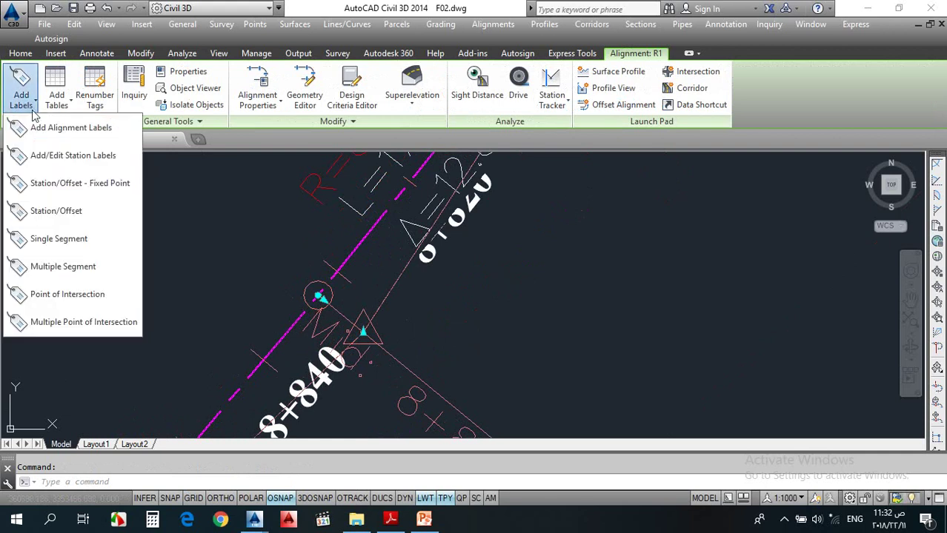
click(60, 156)
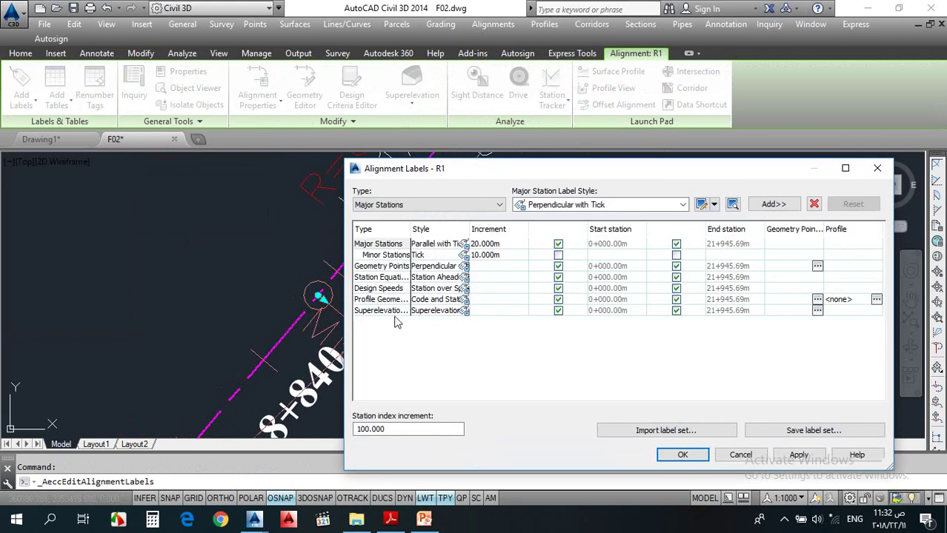
click(398, 311)
click(813, 204)
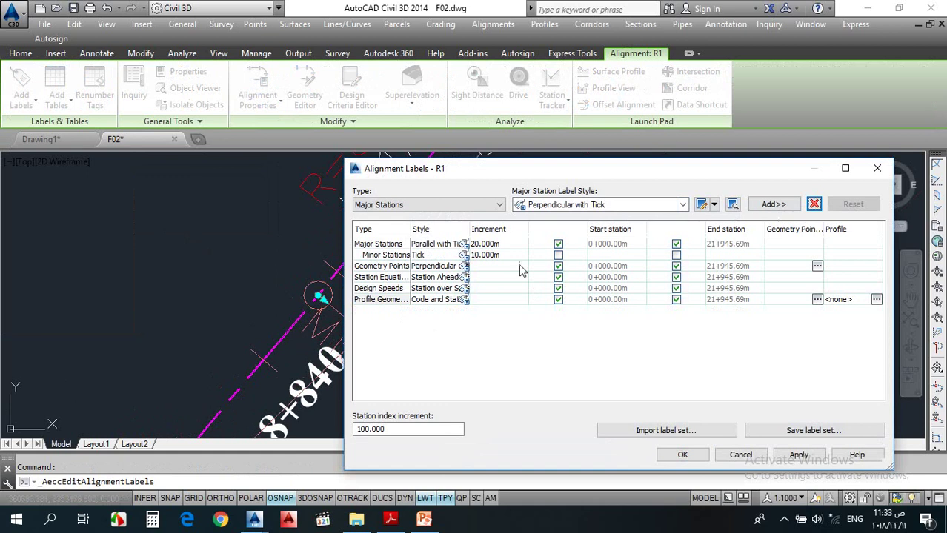
click(393, 300)
click(814, 204)
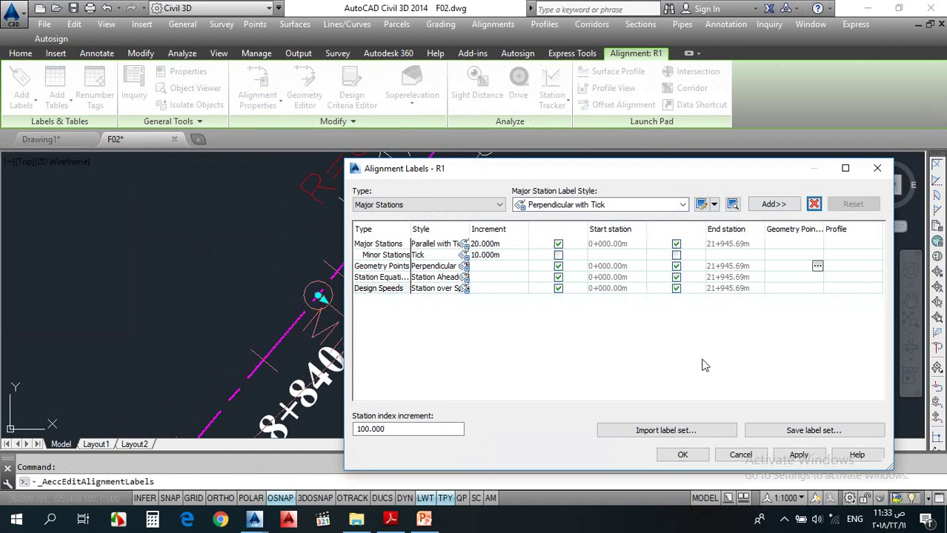
Add superelevation critical points labels in the Critical Points style with all points included, apply them to R1, and clear the selection.
click(392, 204)
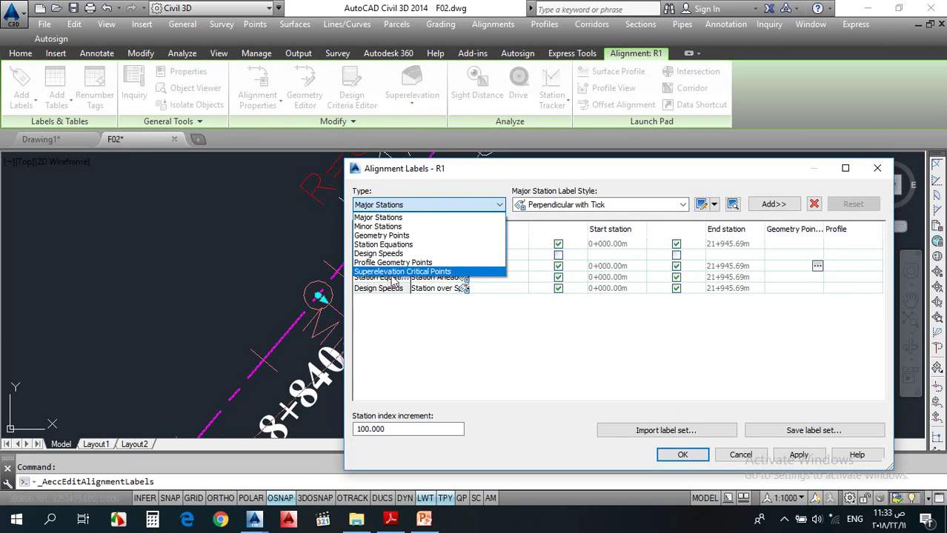
click(394, 274)
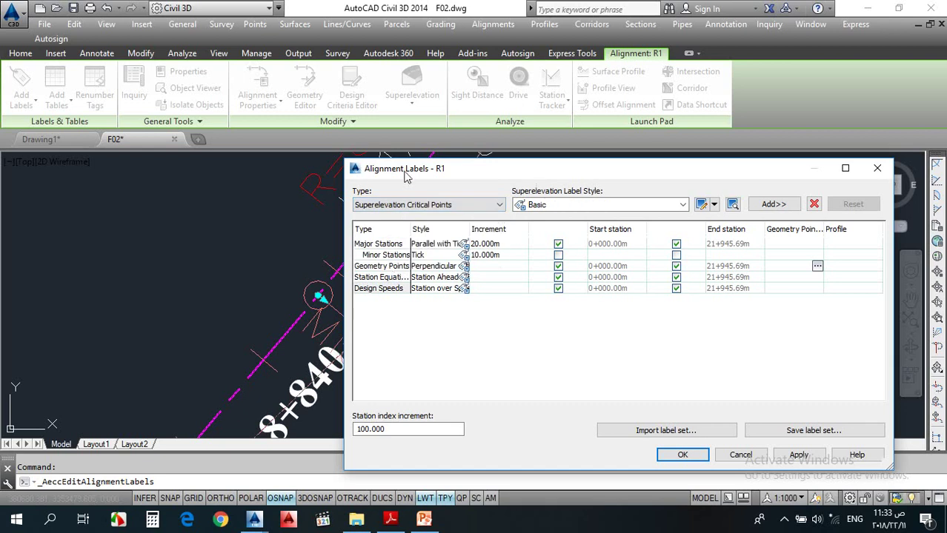
click(683, 204)
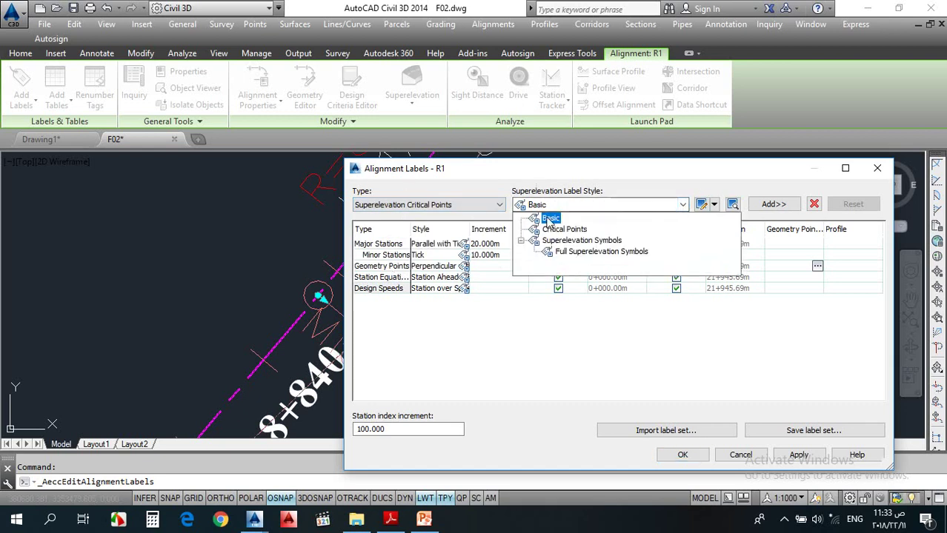
click(560, 231)
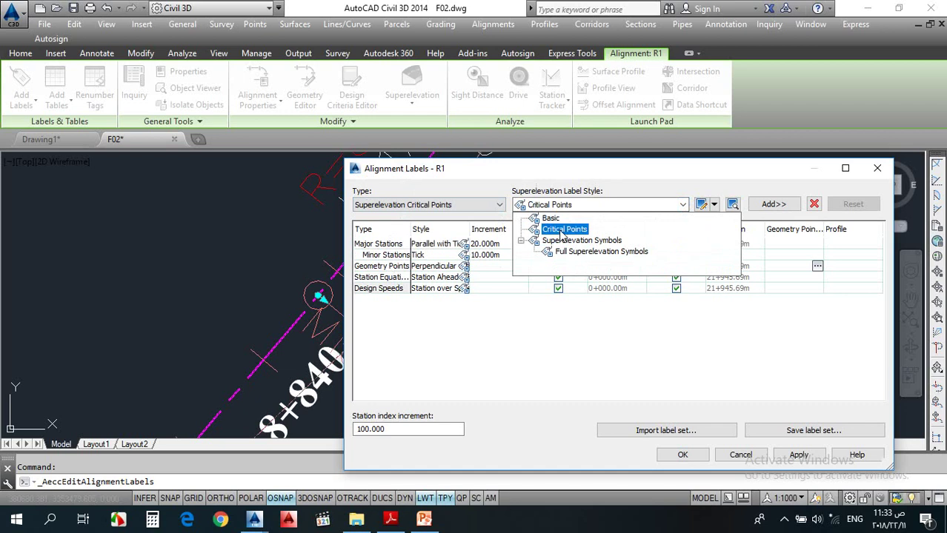
click(562, 231)
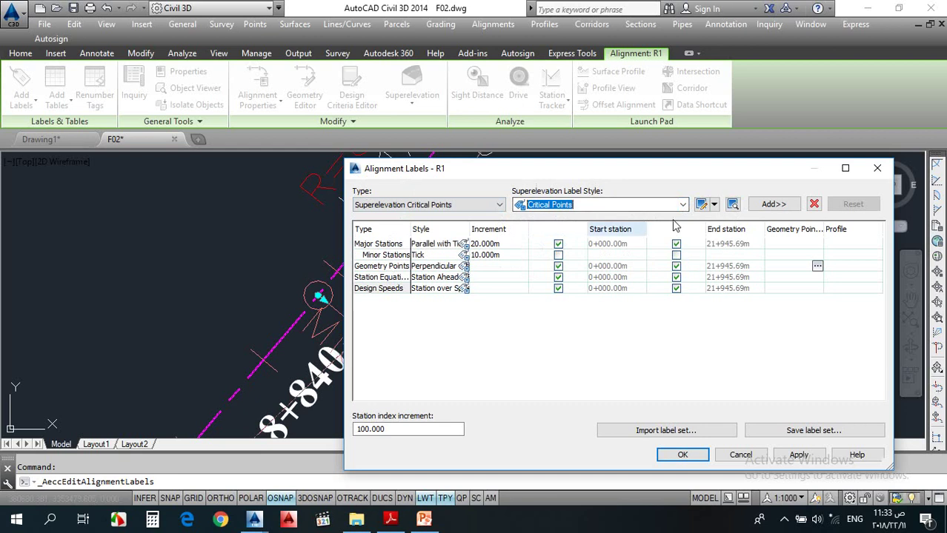
click(774, 206)
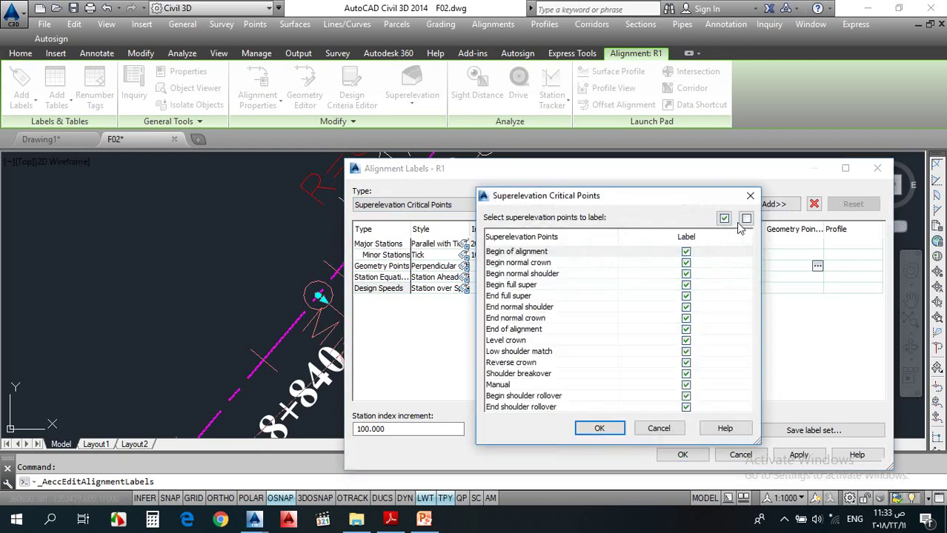
click(599, 428)
click(671, 455)
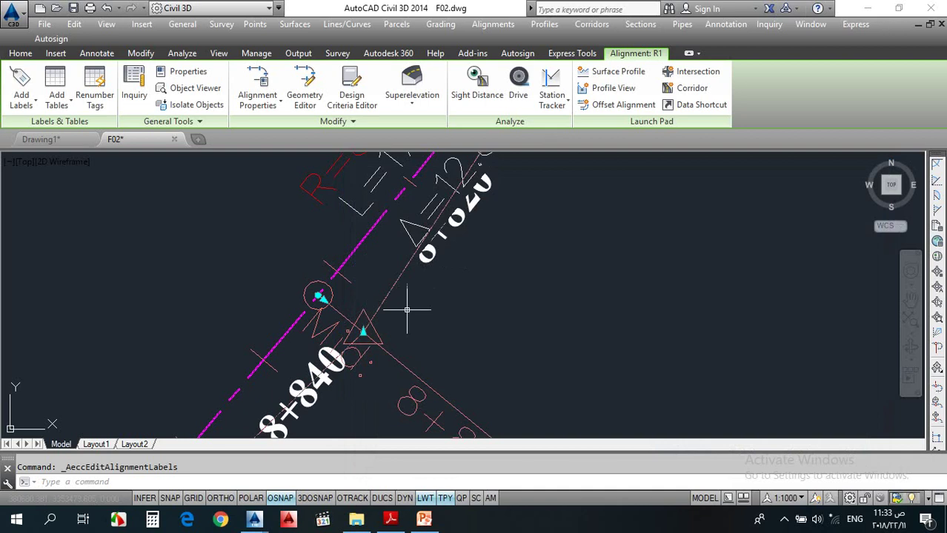
scroll(400, 318, down, 4)
key(Escape)
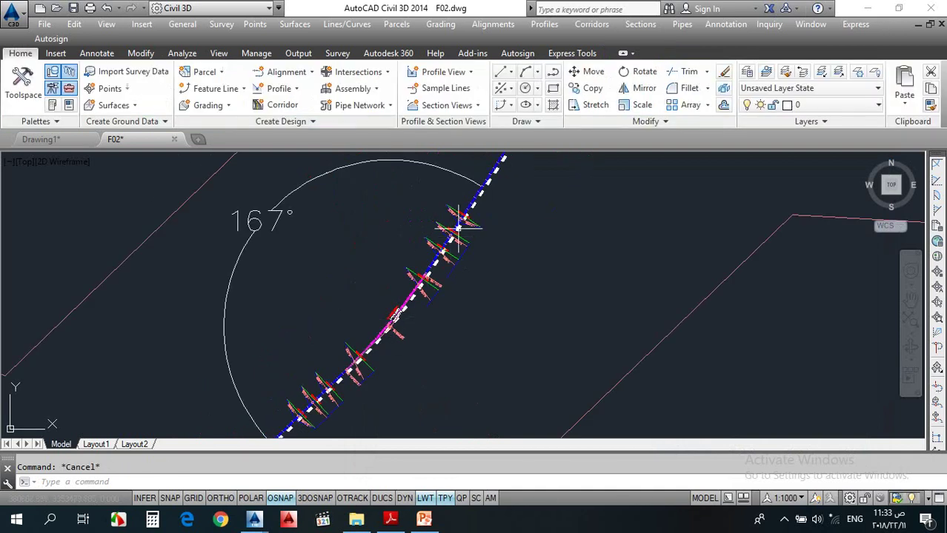
Examine the superelevation labels and lane slopes on the approach tangent between stations 8+640 and 8+700.
scroll(464, 197, up, 4)
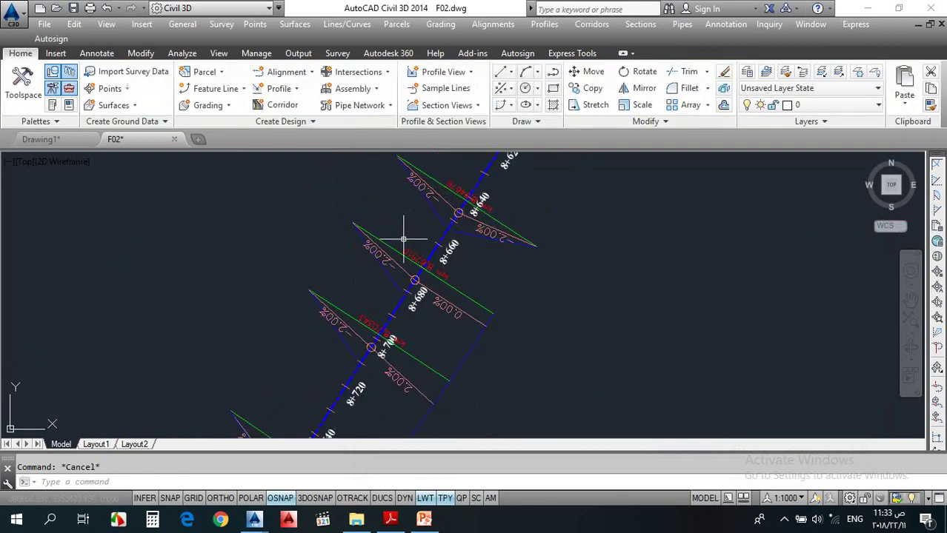
scroll(393, 260, down, 2)
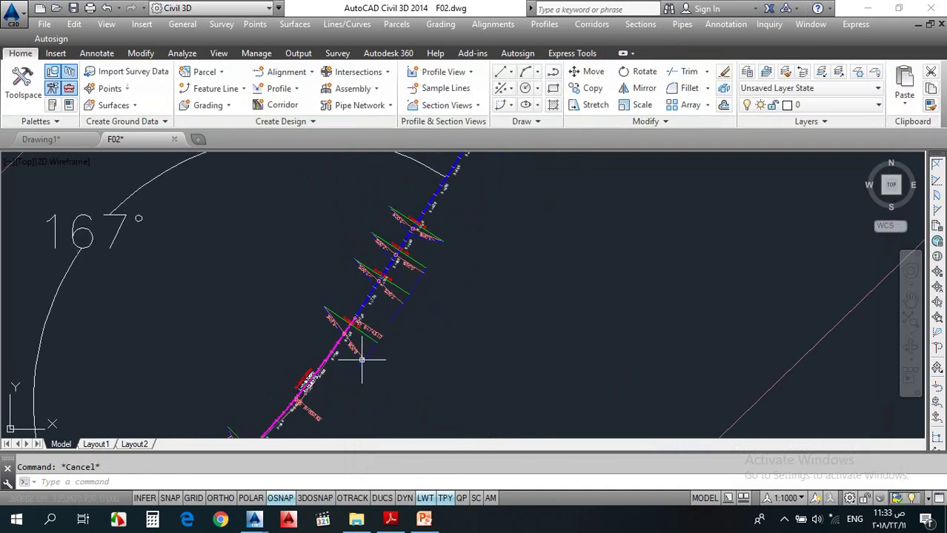
scroll(408, 196, up, 5)
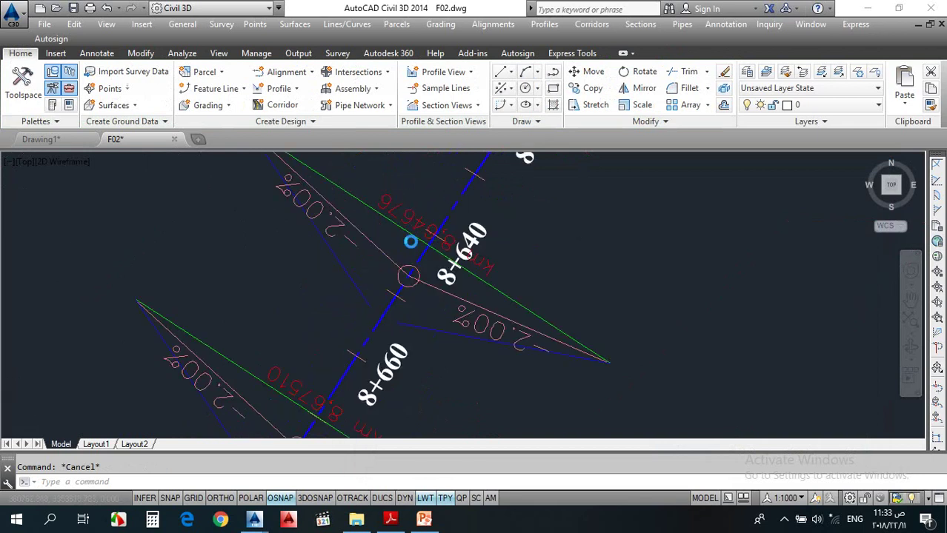
scroll(433, 219, down, 3)
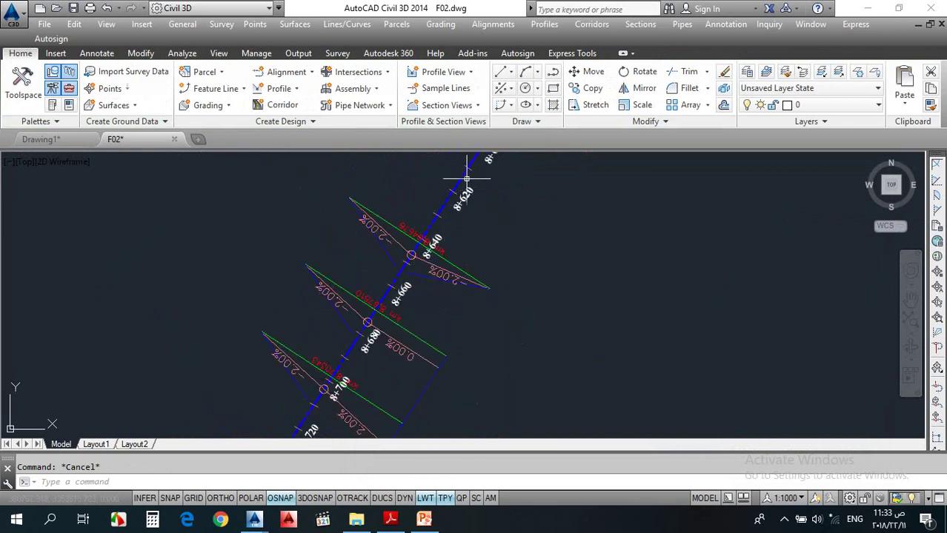
scroll(461, 178, up, 2)
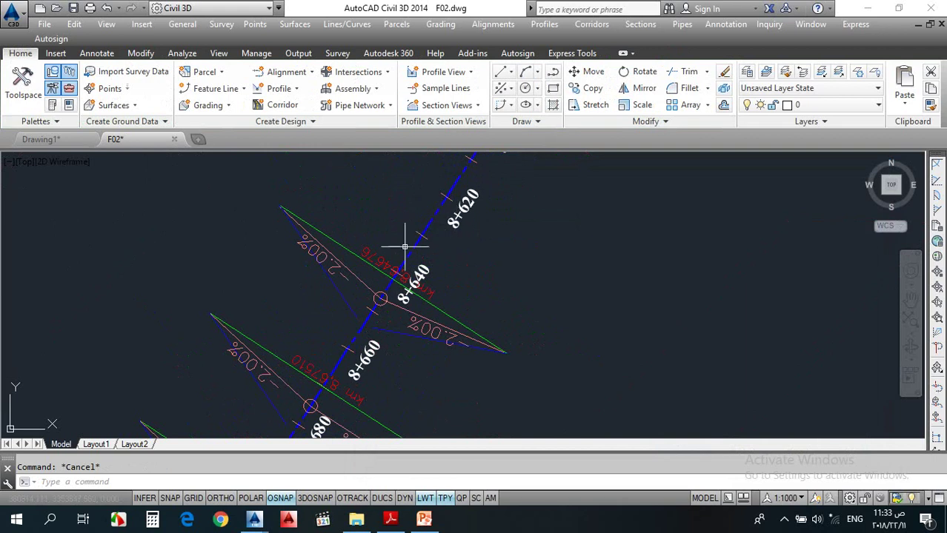
scroll(393, 270, up, 2)
scroll(394, 269, up, 2)
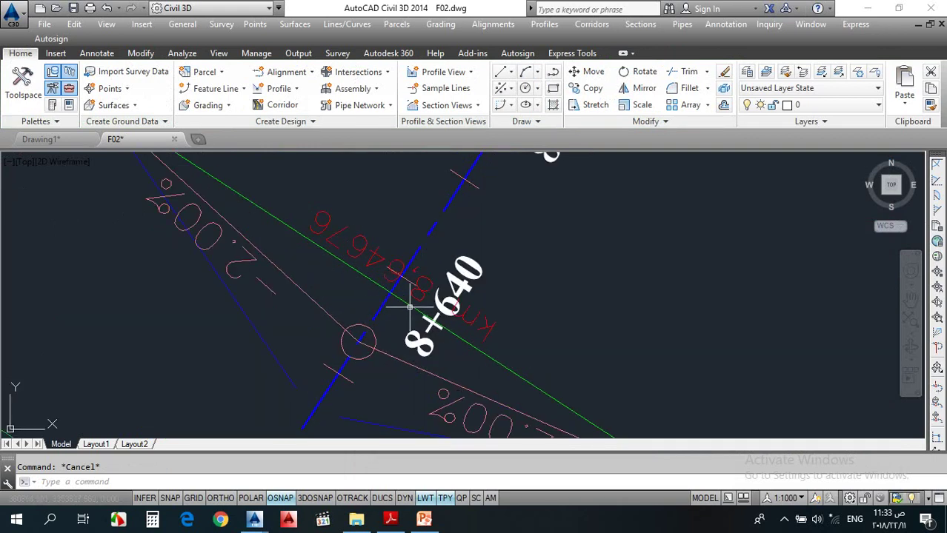
scroll(342, 252, down, 3)
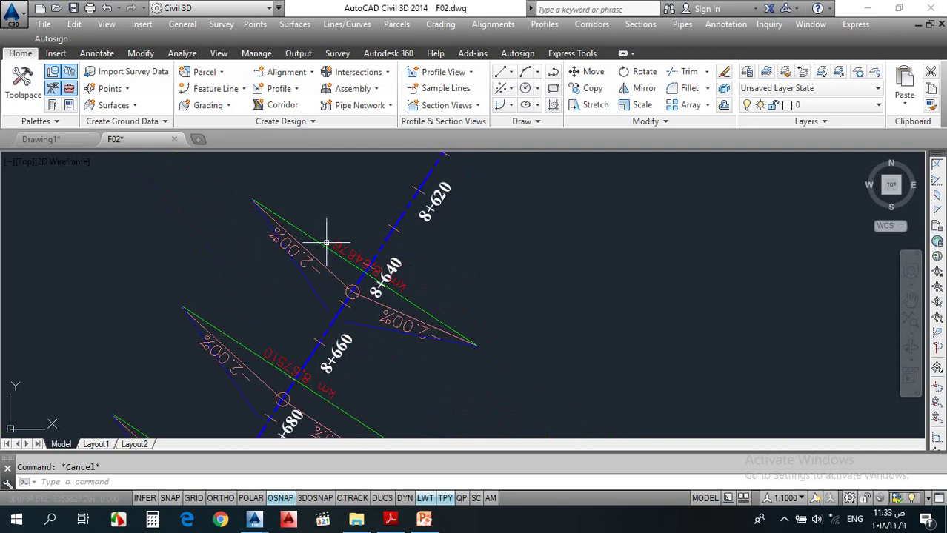
scroll(359, 211, down, 2)
scroll(374, 211, up, 2)
scroll(371, 208, down, 2)
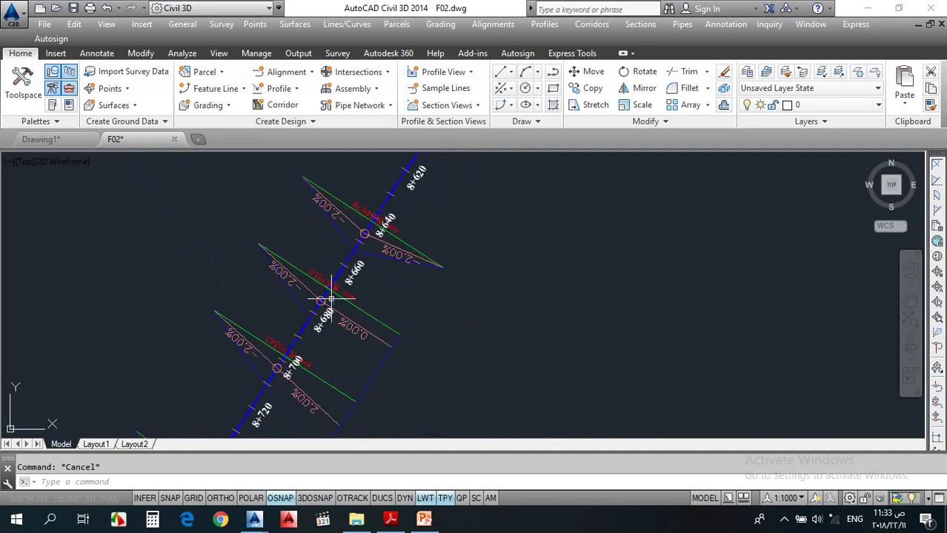
scroll(326, 300, up, 2)
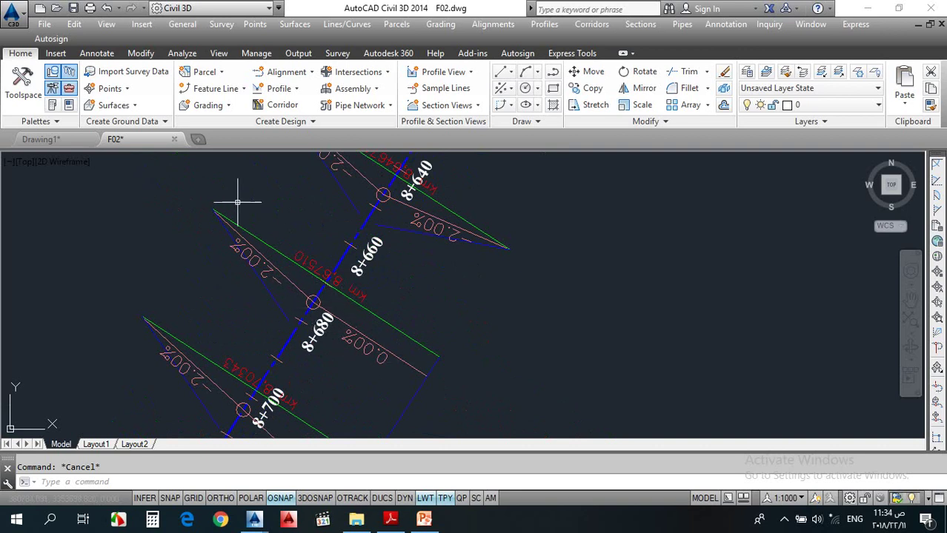
scroll(301, 217, down, 2)
Examine the superelevation labels around the curve start at 8+743.10 and near the curve end between 8+900 and 8+920.
scroll(289, 269, up, 1)
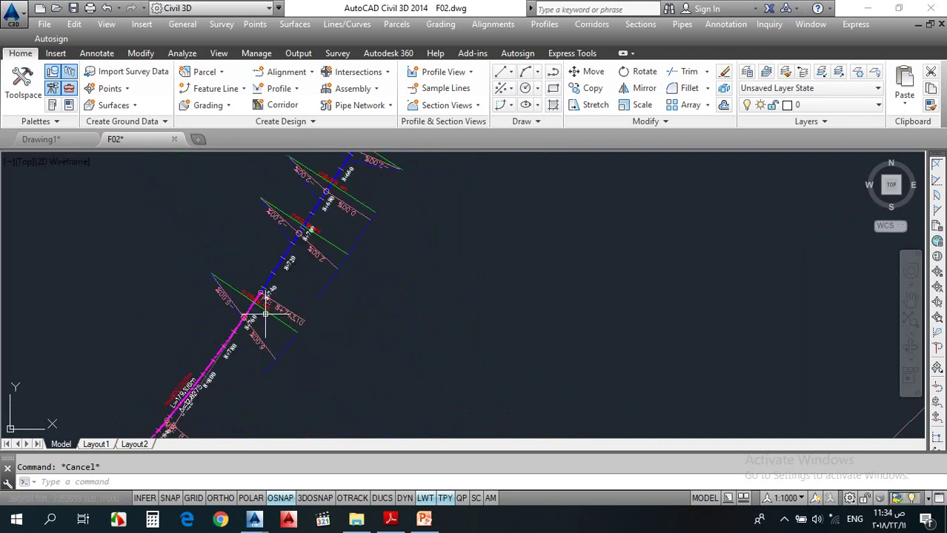
scroll(263, 311, up, 1)
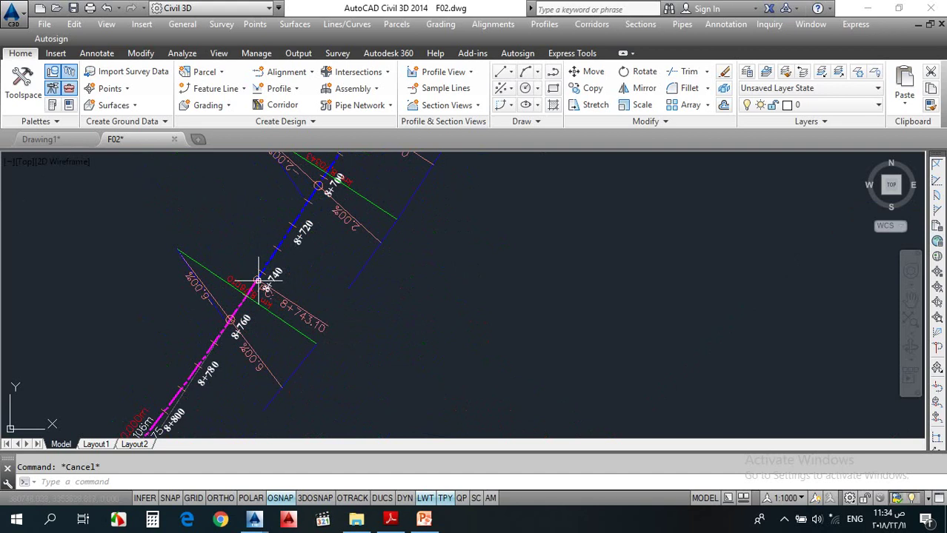
scroll(308, 218, down, 1)
scroll(248, 264, up, 2)
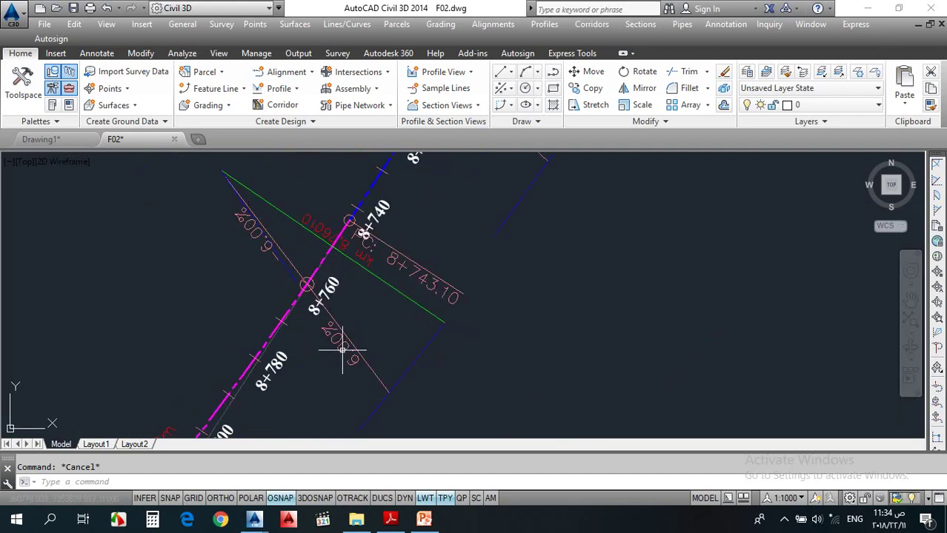
scroll(343, 350, down, 3)
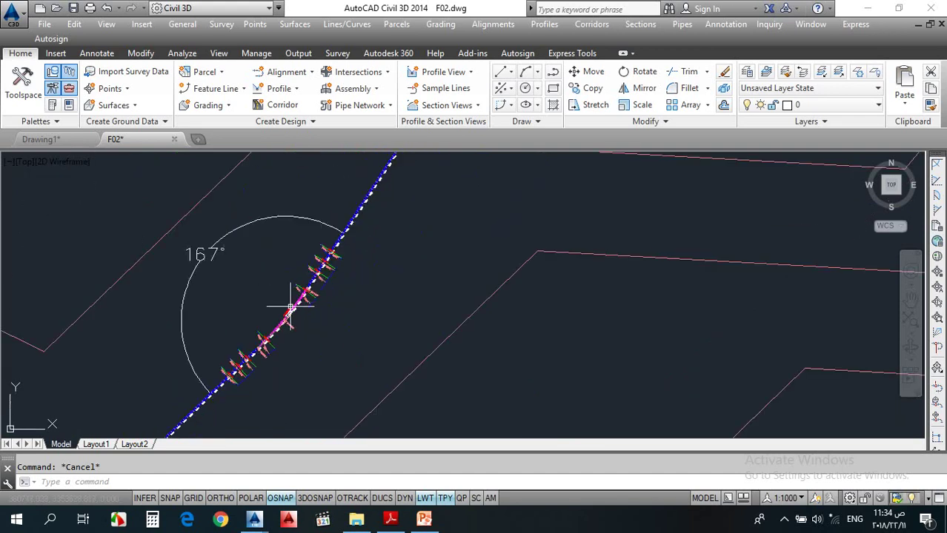
scroll(265, 327, up, 6)
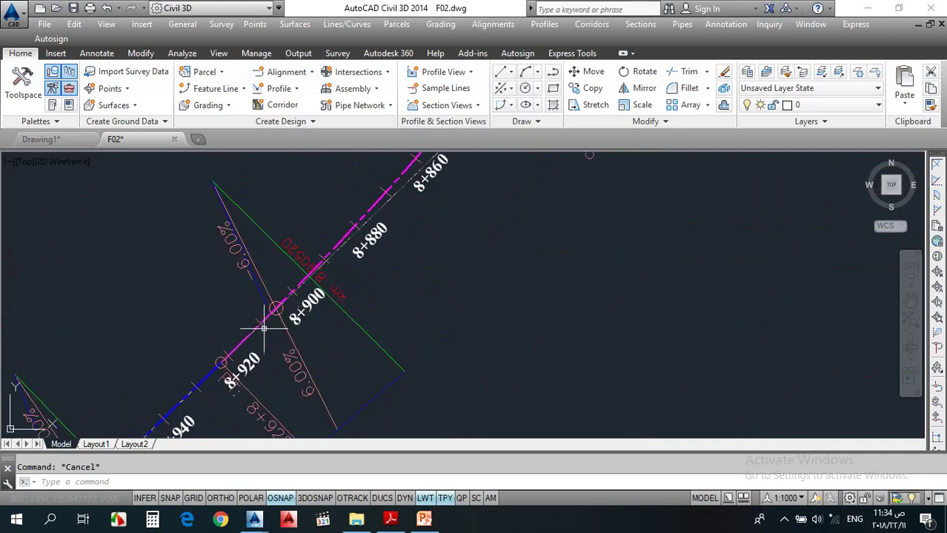
scroll(285, 277, down, 4)
scroll(281, 275, down, 2)
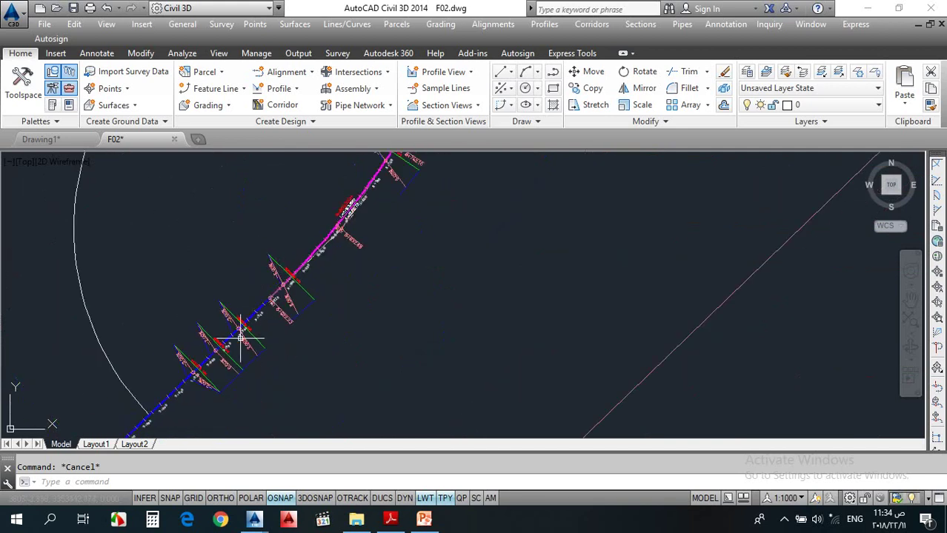
scroll(300, 291, down, 3)
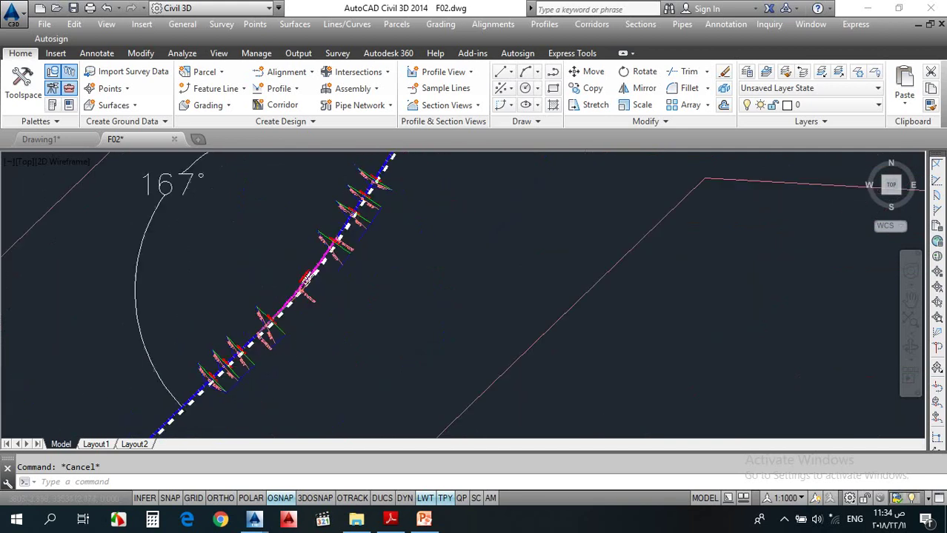
scroll(301, 290, up, 5)
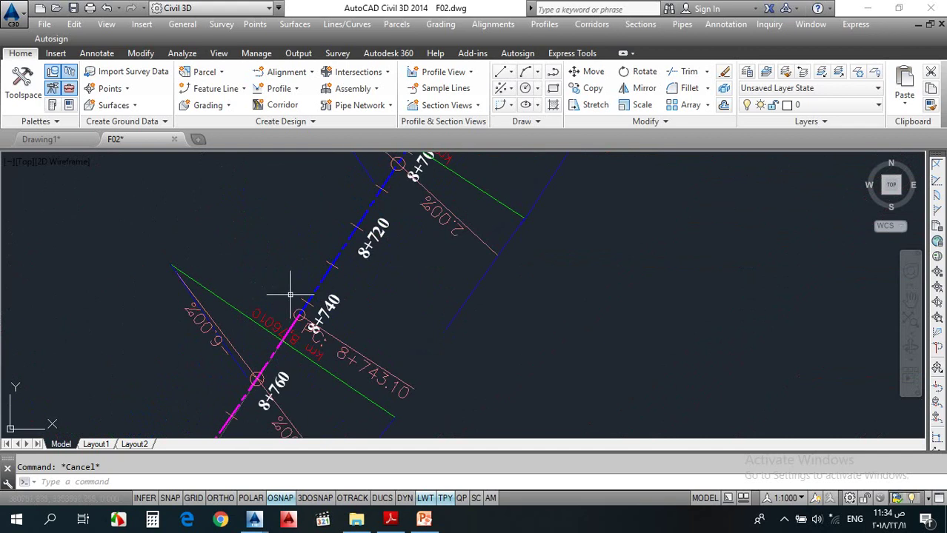
scroll(290, 294, down, 4)
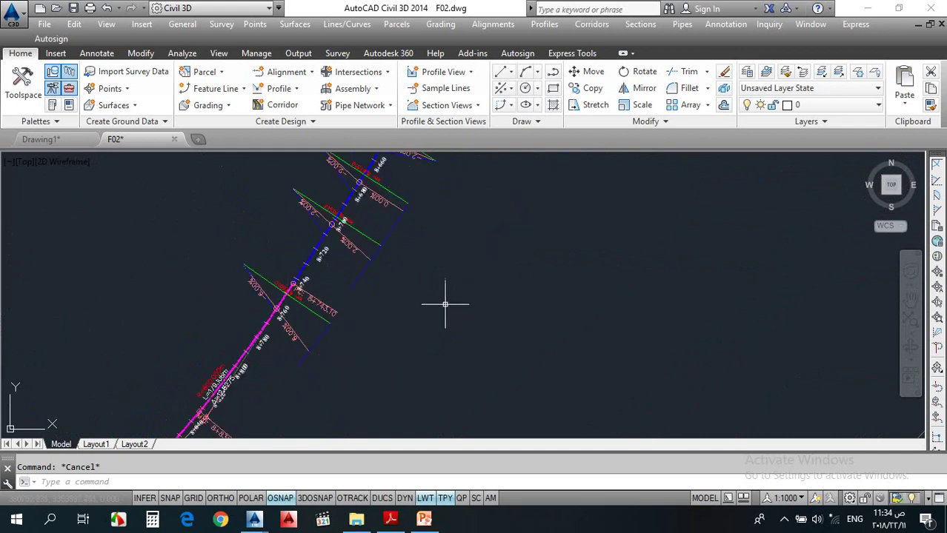
Compare the lane slope labels at successive critical points through the transition from station 8+640 to 8+760.
click(434, 319)
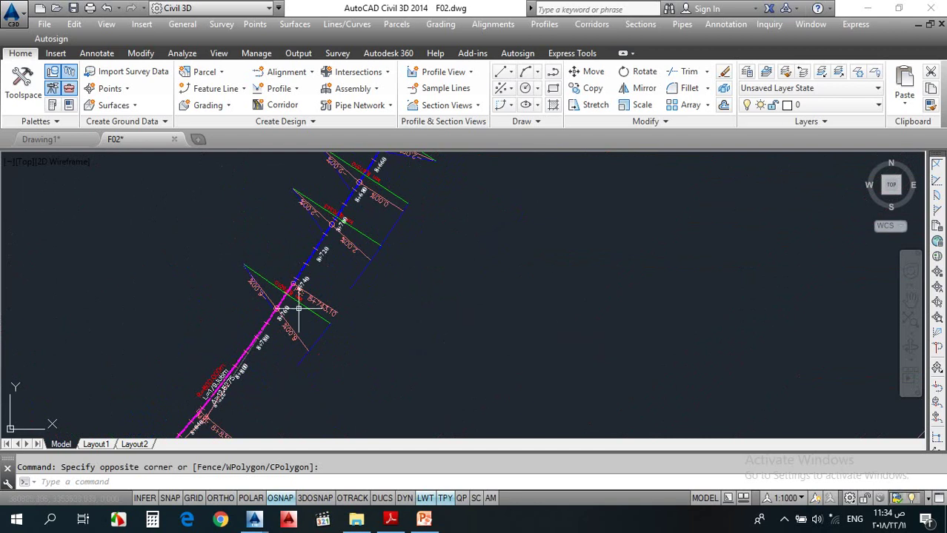
scroll(298, 308, down, 1)
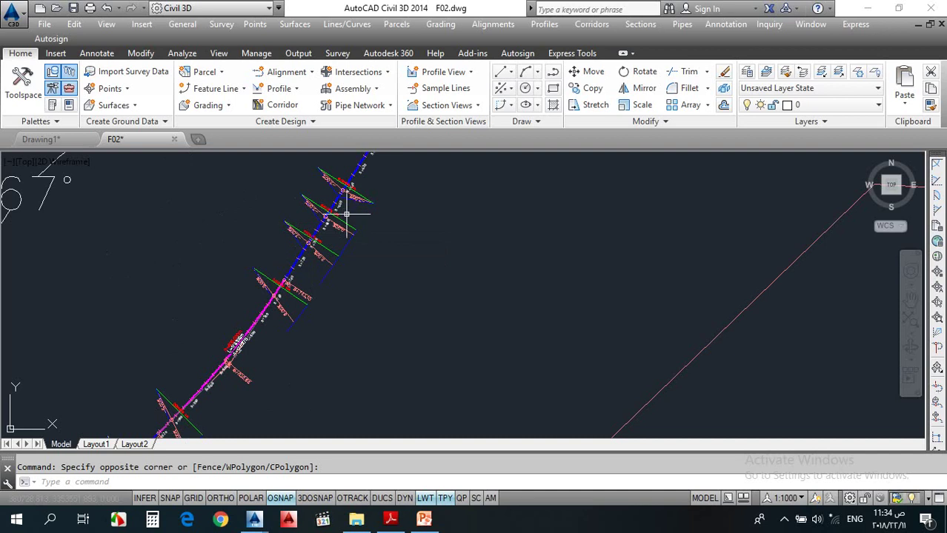
scroll(311, 226, up, 1)
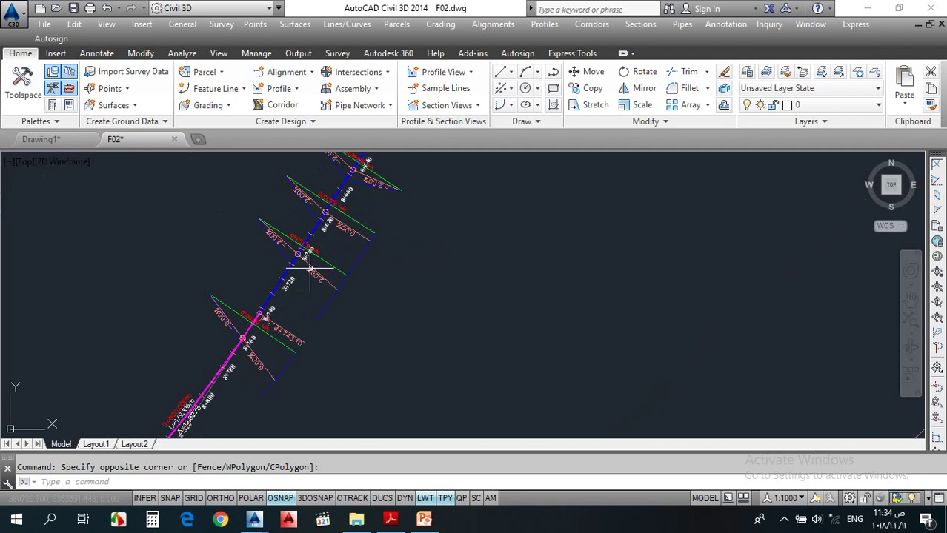
scroll(304, 277, up, 2)
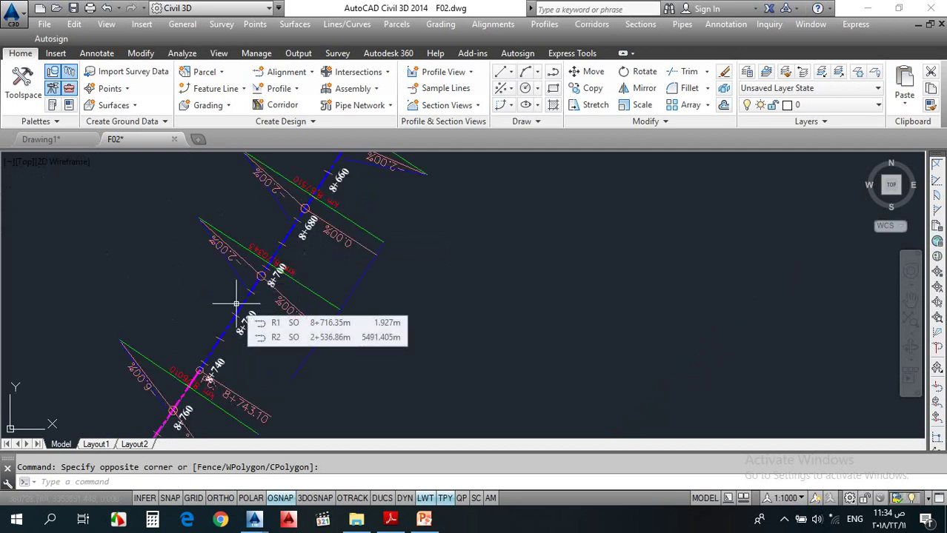
scroll(254, 285, down, 4)
scroll(260, 222, up, 2)
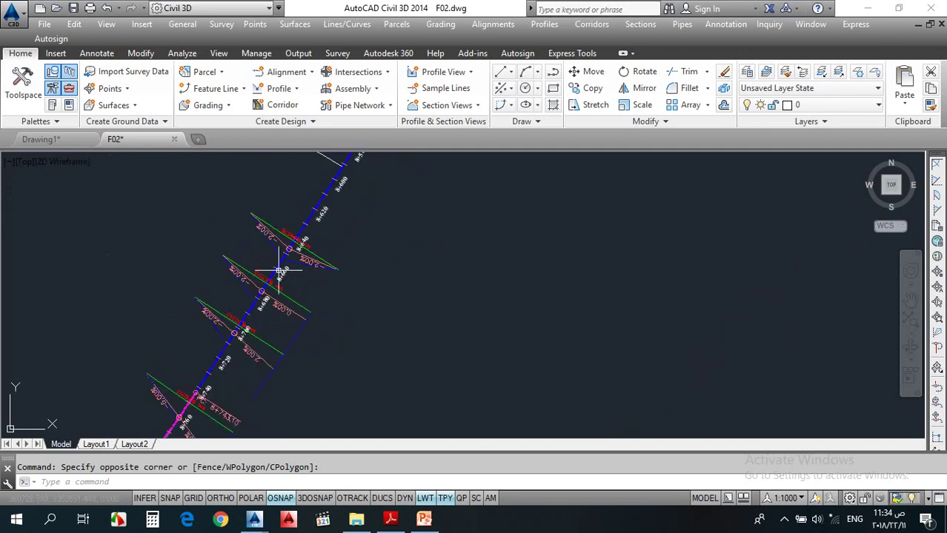
scroll(297, 257, down, 2)
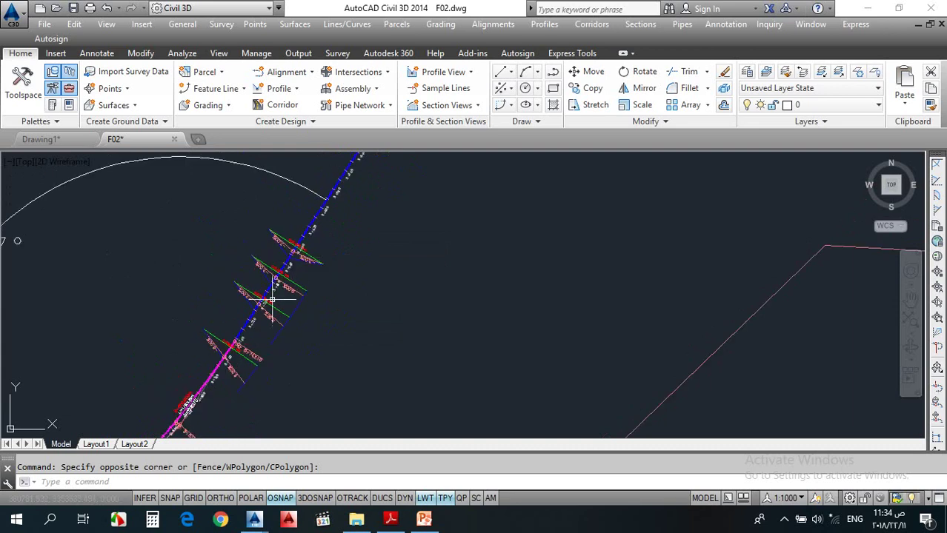
scroll(271, 298, up, 2)
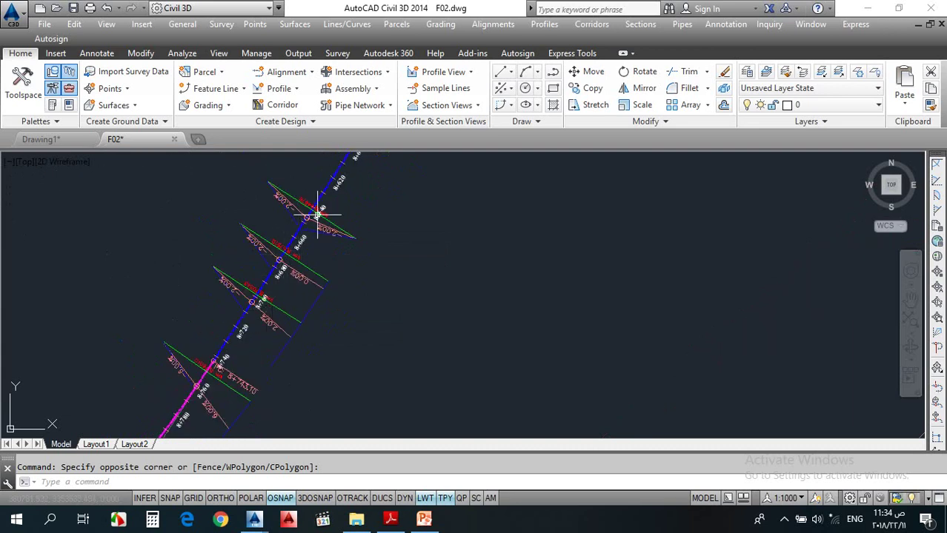
mouse_move(293, 232)
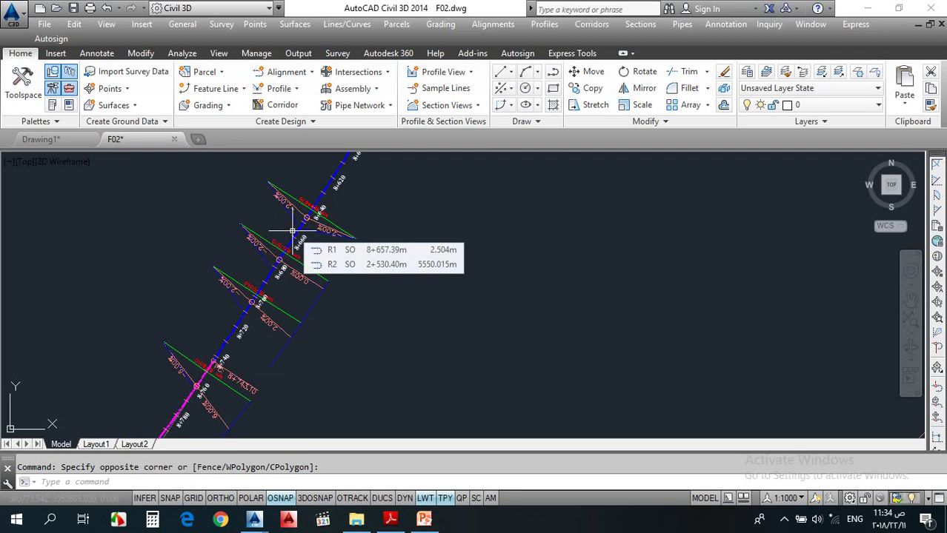
click(443, 298)
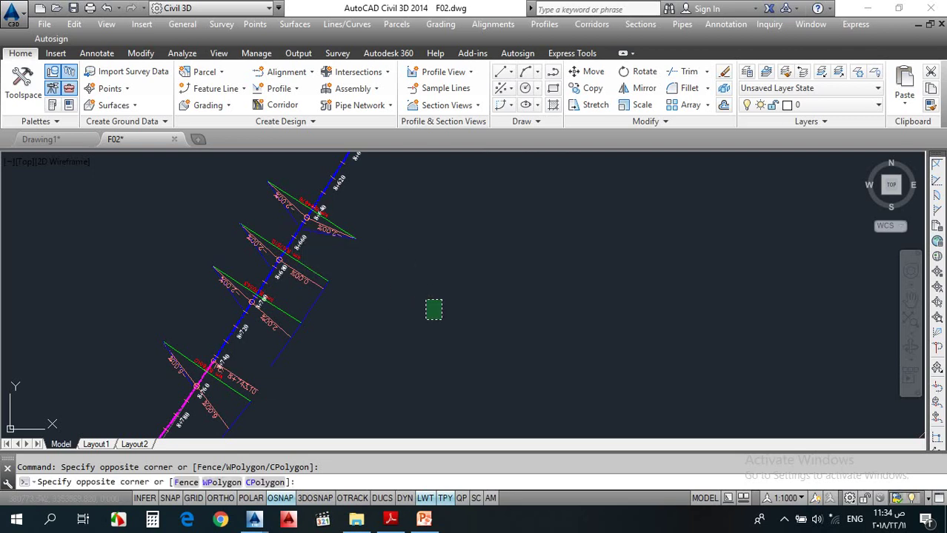
click(419, 320)
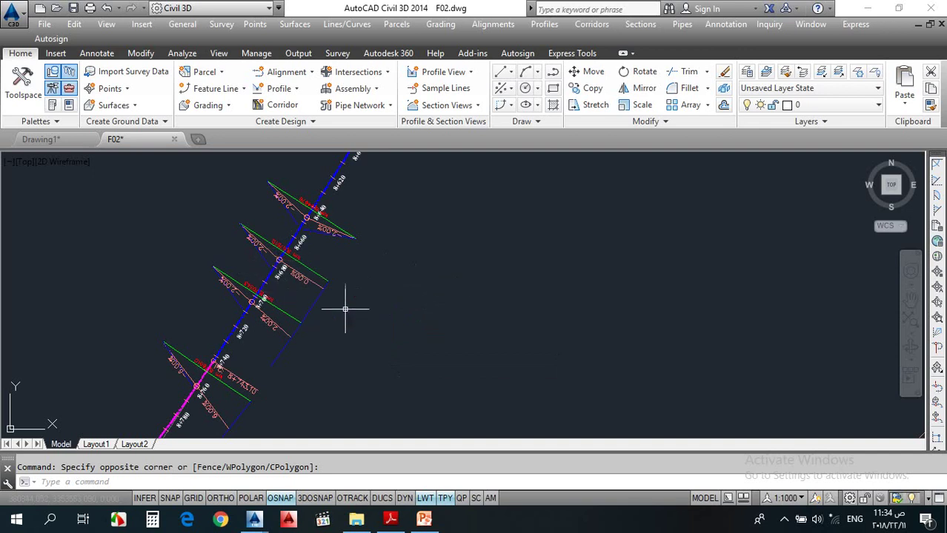
click(454, 297)
click(412, 335)
Add an aligned dimension for the runoff from the 0.00% critical point before station 8+680 to the full superelevation point at 8+760.
mouse_move(381, 330)
click(99, 55)
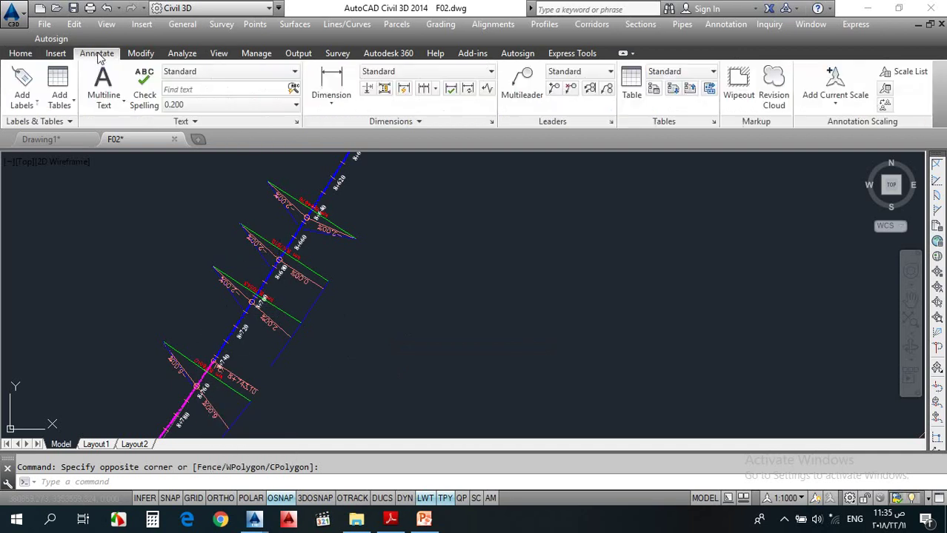
click(331, 102)
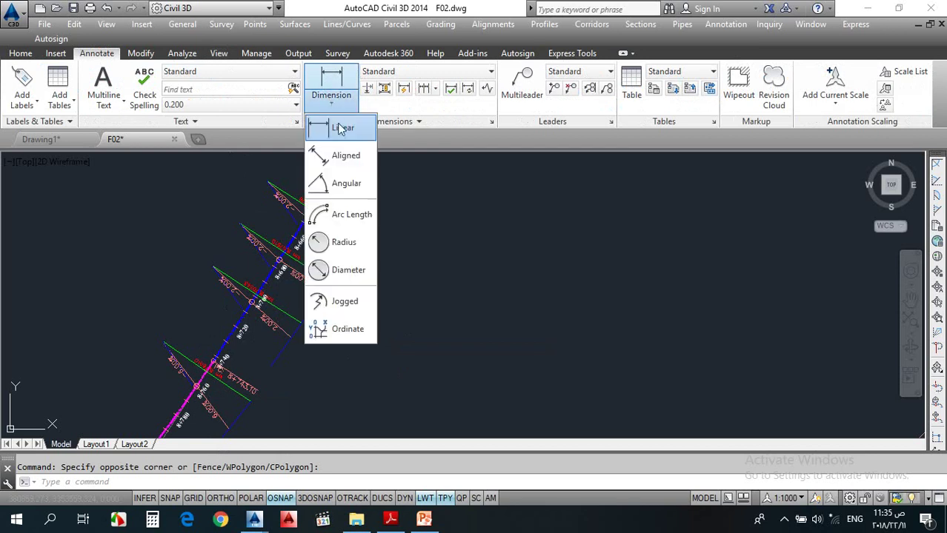
click(341, 164)
scroll(282, 292, up, 3)
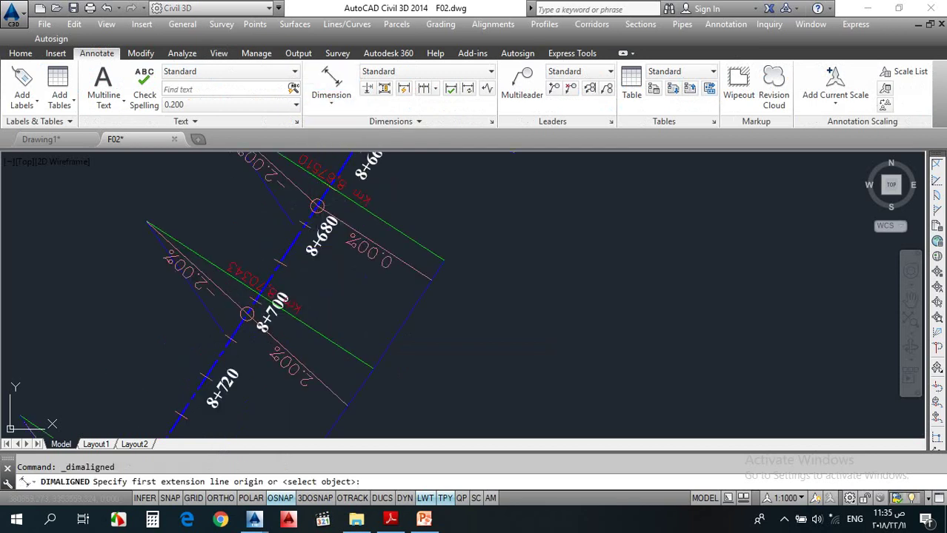
click(316, 206)
scroll(369, 186, down, 4)
scroll(281, 286, up, 4)
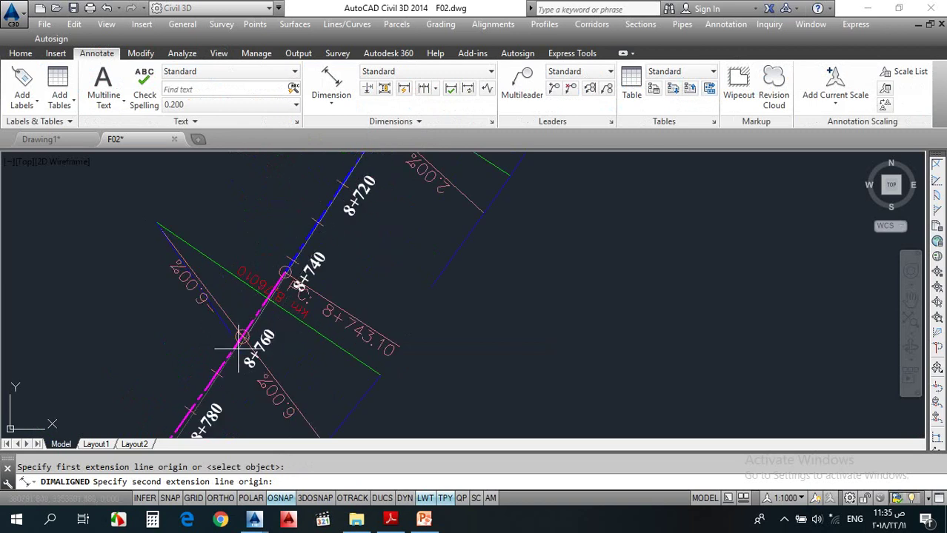
scroll(238, 348, up, 3)
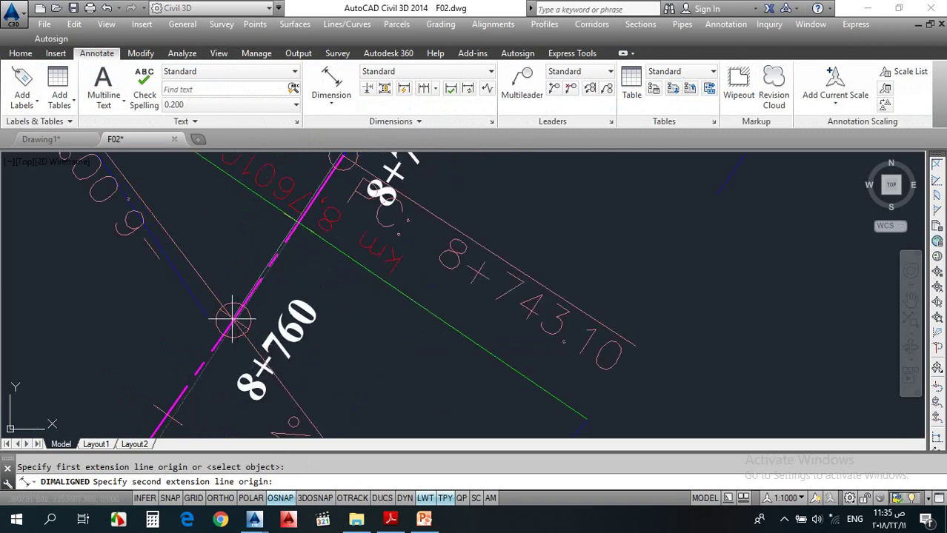
scroll(231, 324, up, 4)
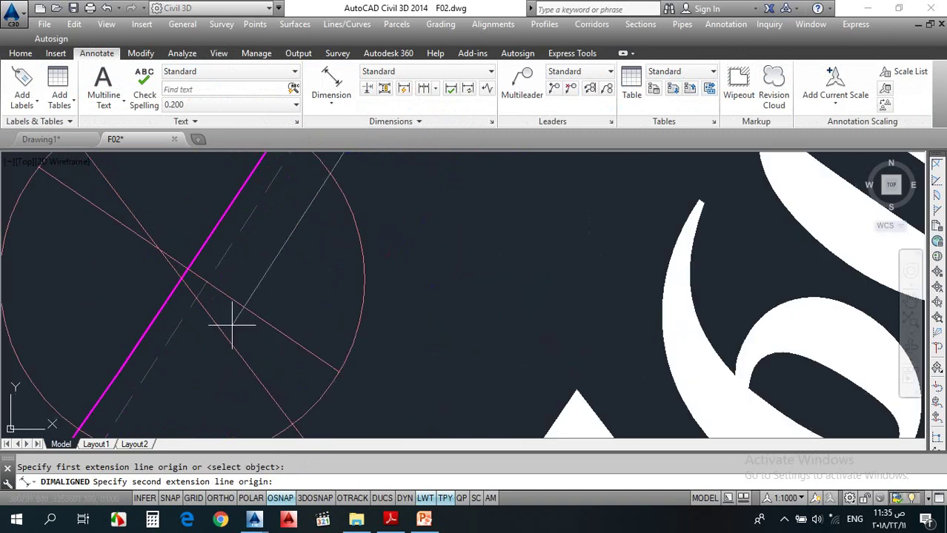
click(182, 280)
scroll(323, 317, down, 8)
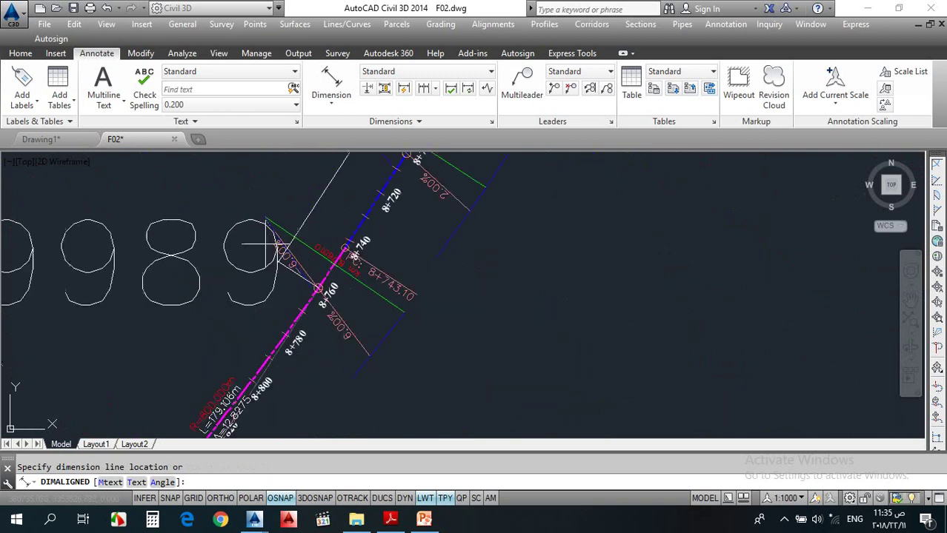
scroll(324, 317, down, 2)
scroll(281, 270, up, 3)
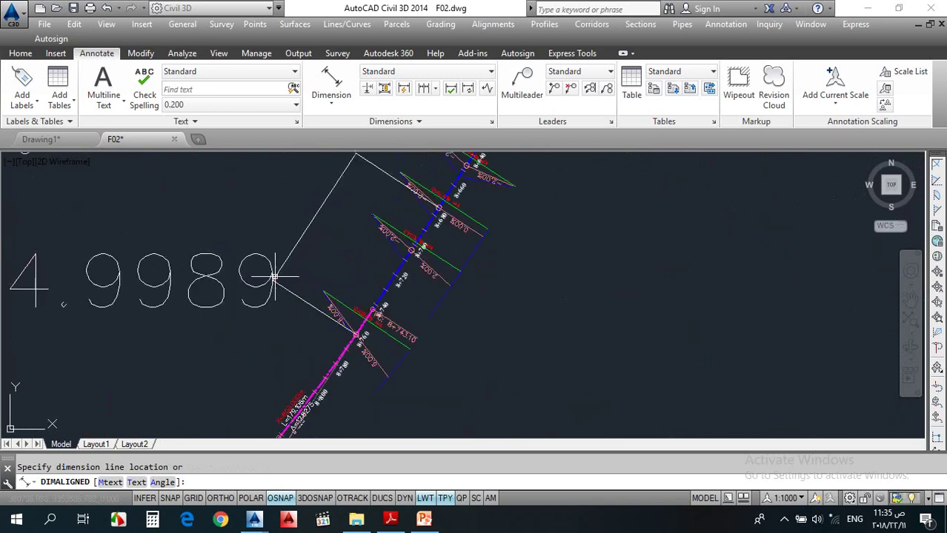
click(296, 278)
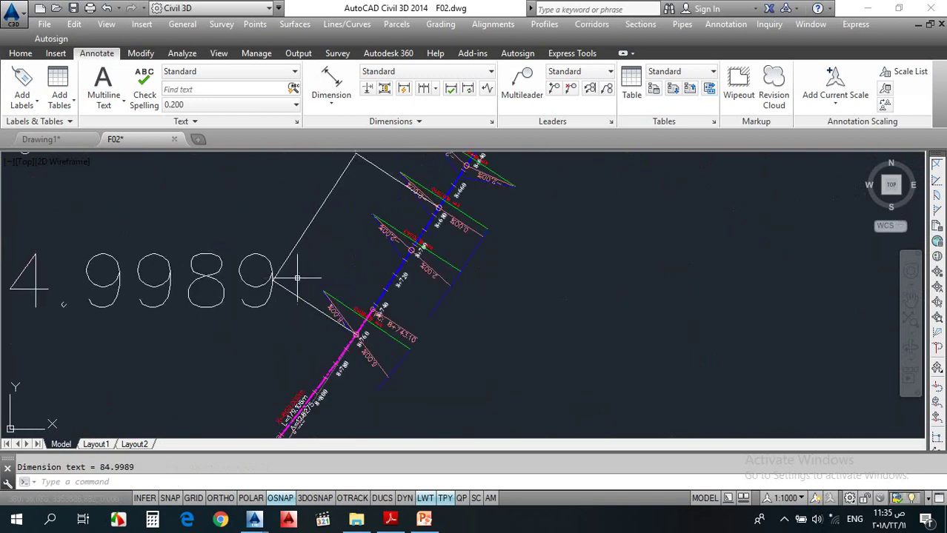
Check the runoff lengths for Curve.2 of alignment R1 in the superelevation tabular editor, and close the editor.
click(391, 281)
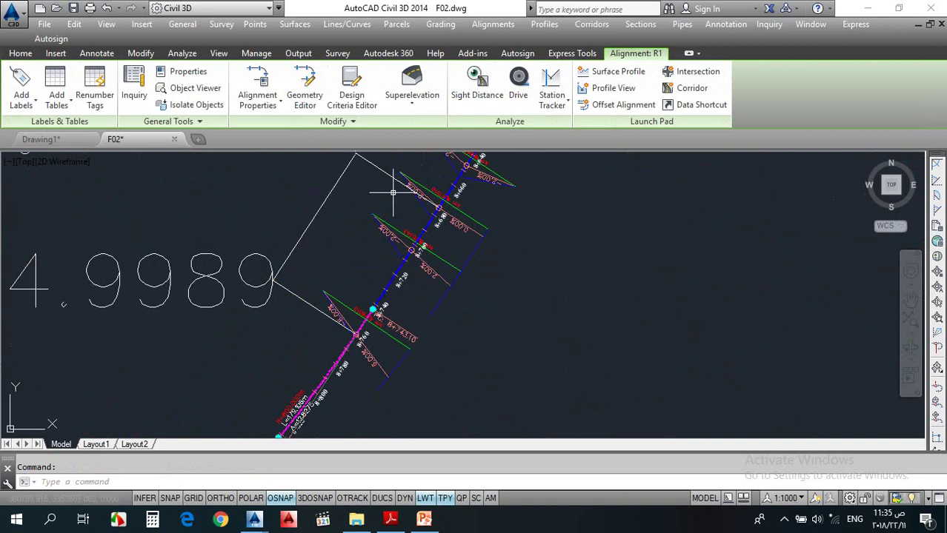
click(413, 96)
click(428, 159)
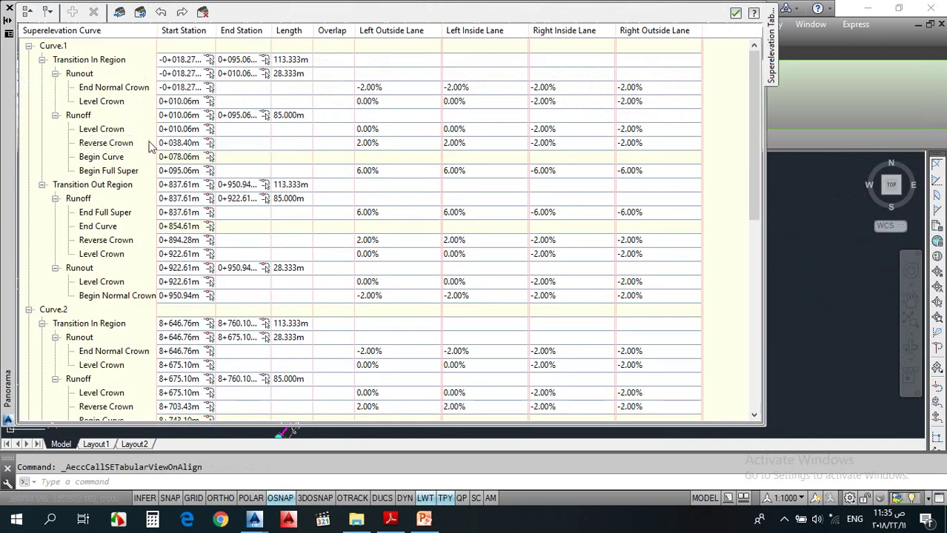
scroll(130, 274, down, 5)
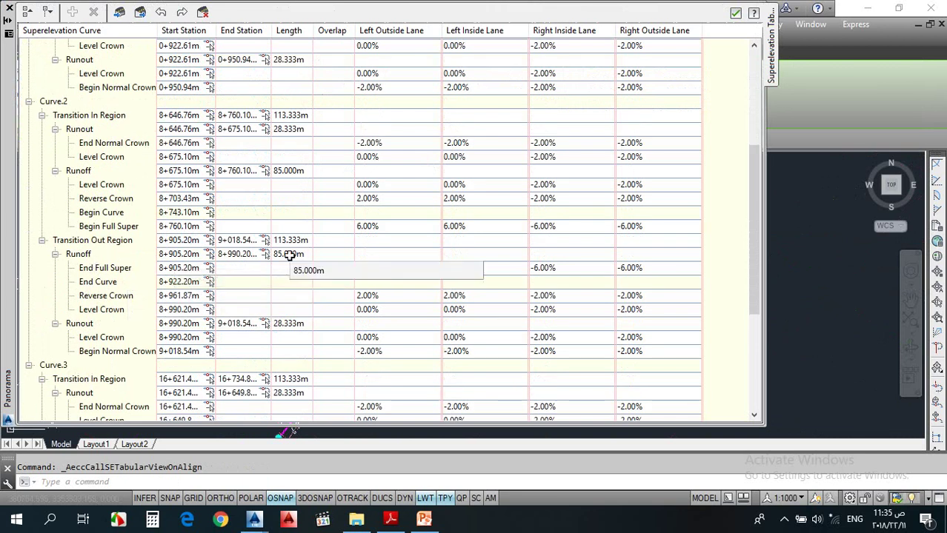
click(735, 12)
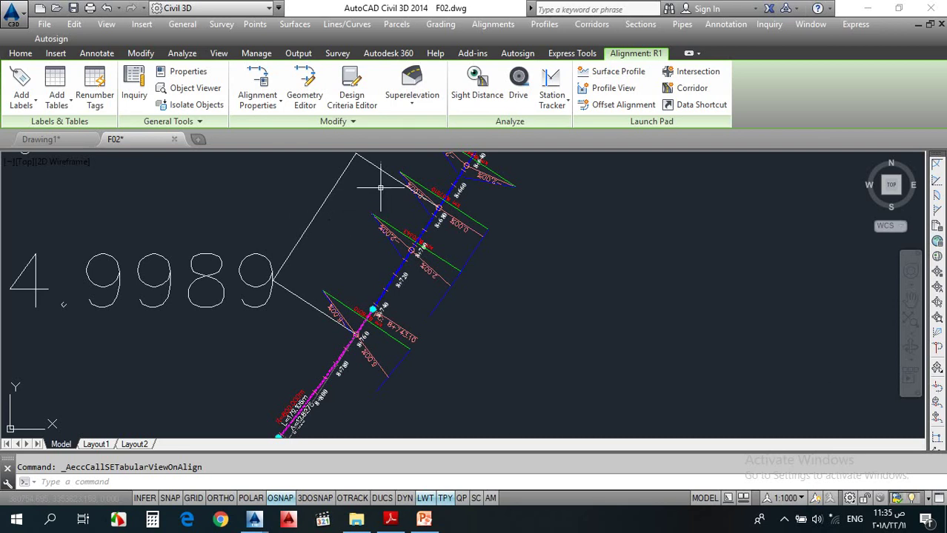
Add an aligned dimension for the runout from the -2.00% critical point near station 8+640 to the 0.00% point before 8+680.
scroll(400, 207, up, 5)
scroll(416, 201, down, 5)
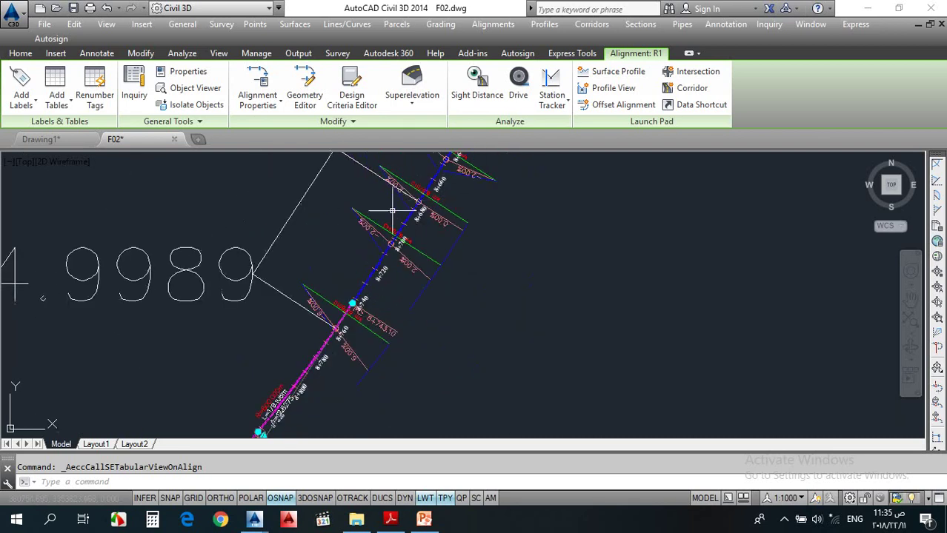
scroll(252, 286, down, 2)
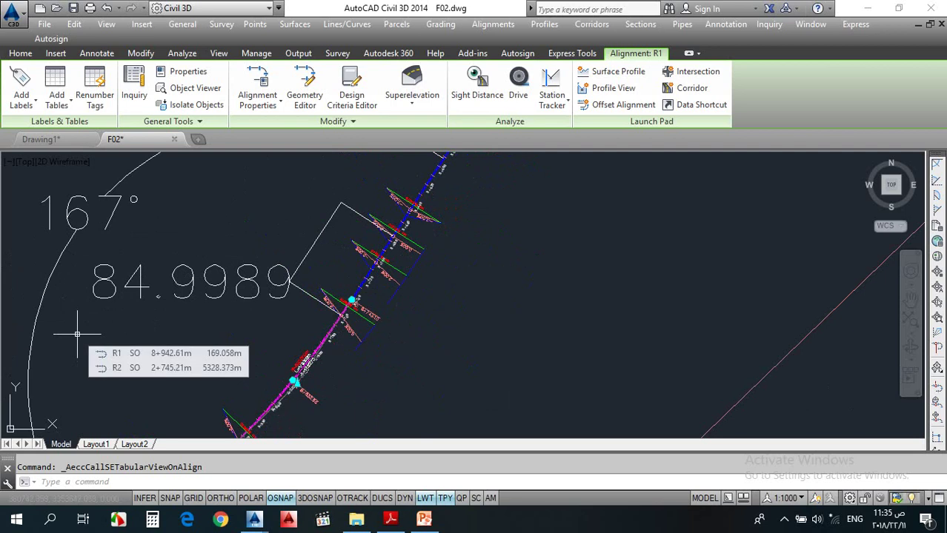
scroll(149, 296, down, 2)
scroll(276, 274, up, 3)
scroll(284, 265, up, 2)
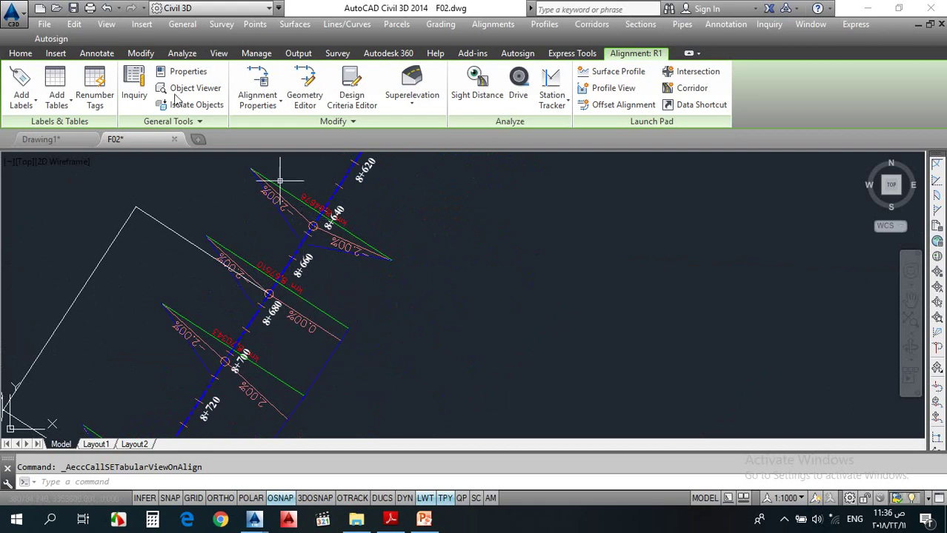
click(95, 53)
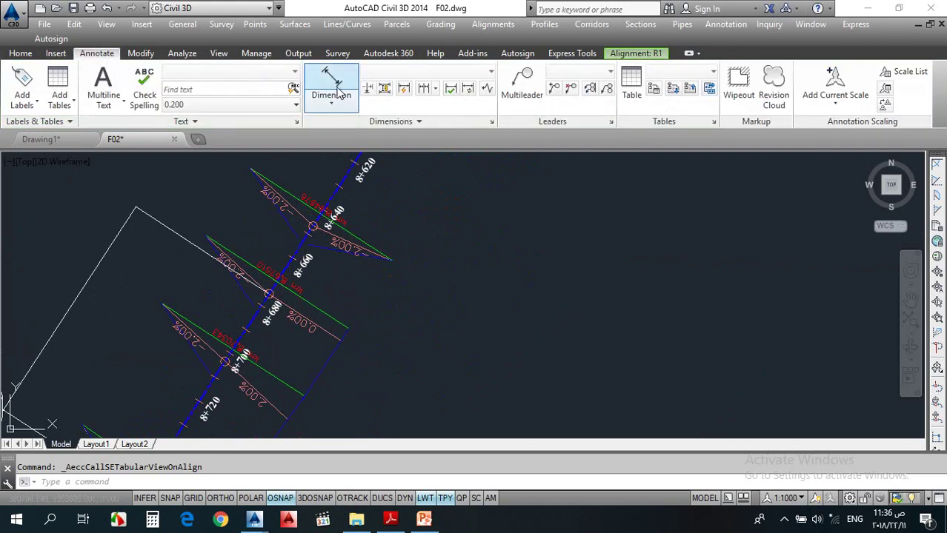
click(331, 83)
scroll(324, 218, up, 3)
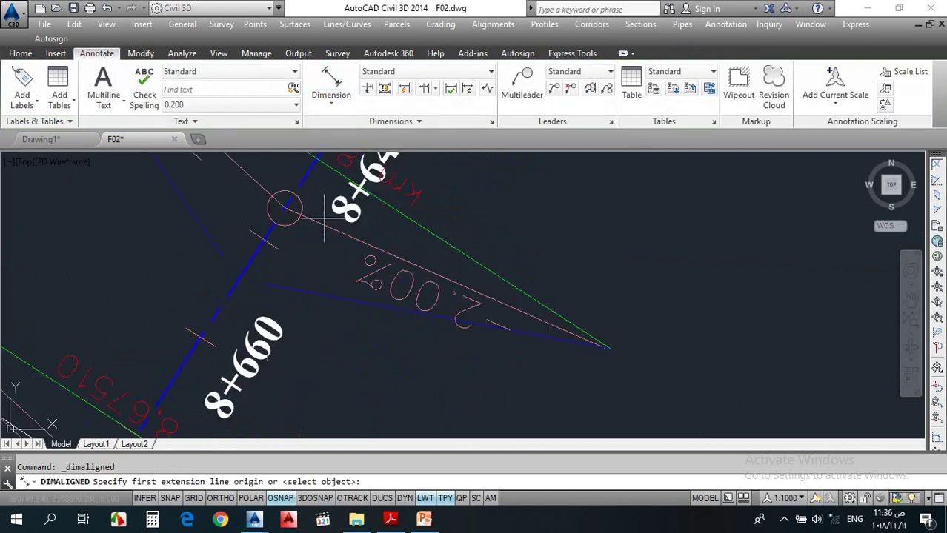
click(284, 208)
scroll(283, 206, down, 4)
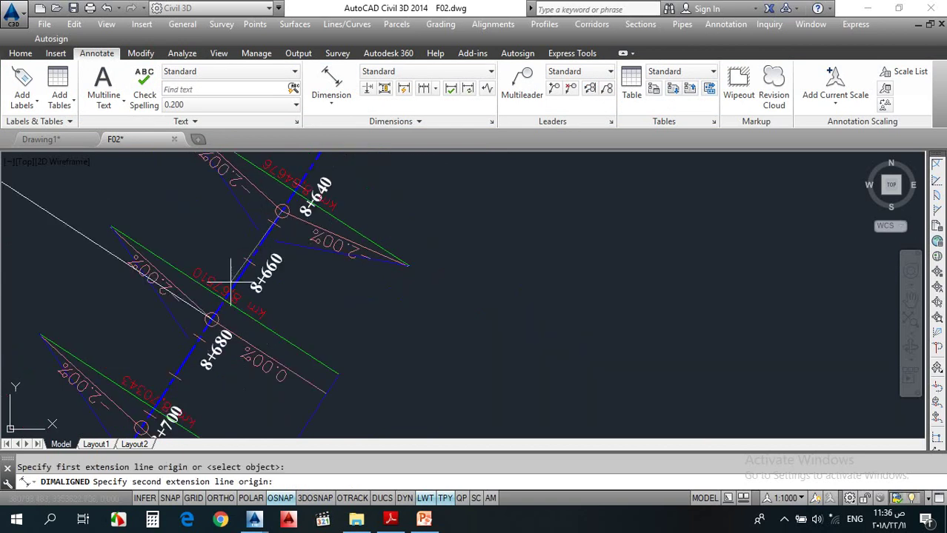
click(211, 319)
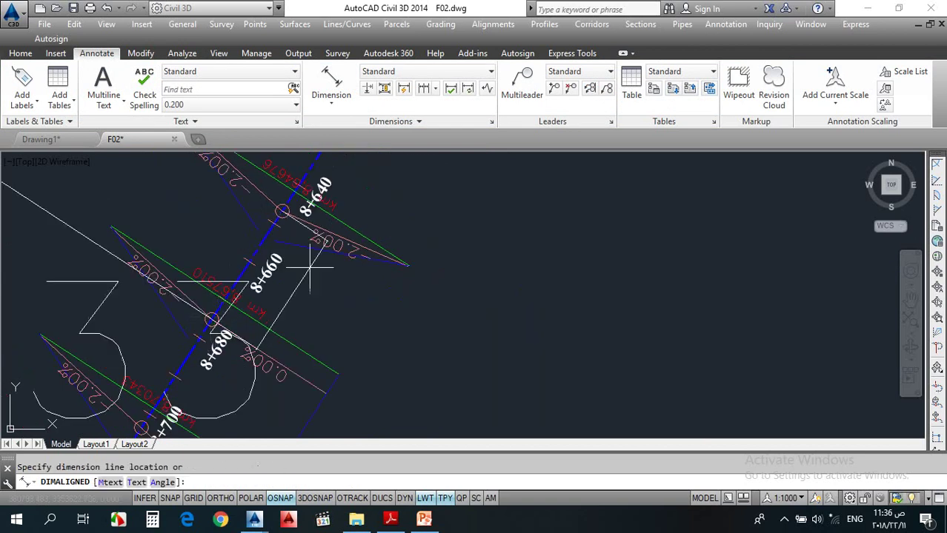
scroll(232, 244, down, 3)
click(248, 244)
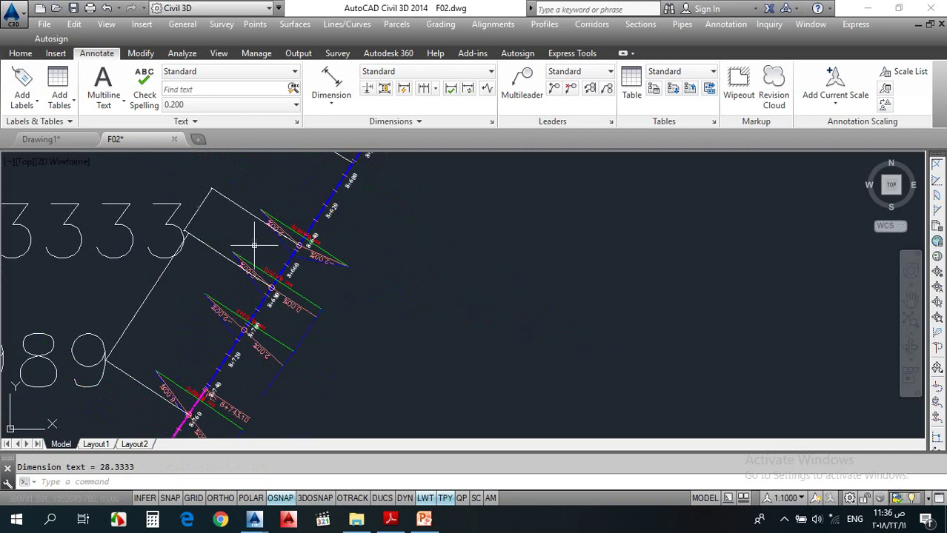
Erase the angular dimension that overlaps the runout dimension text beside the alignment.
scroll(166, 253, down, 3)
scroll(166, 253, up, 2)
scroll(244, 256, up, 2)
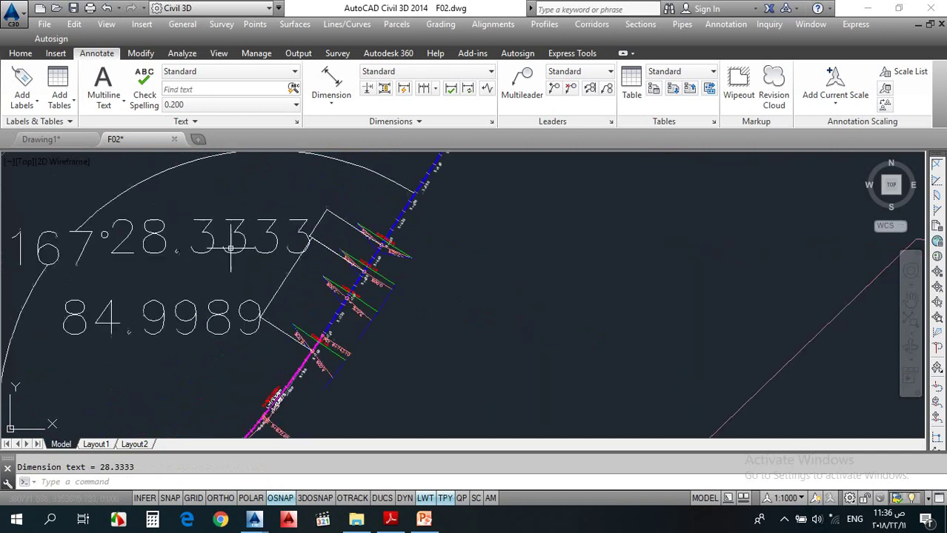
scroll(335, 245, up, 2)
scroll(323, 230, down, 2)
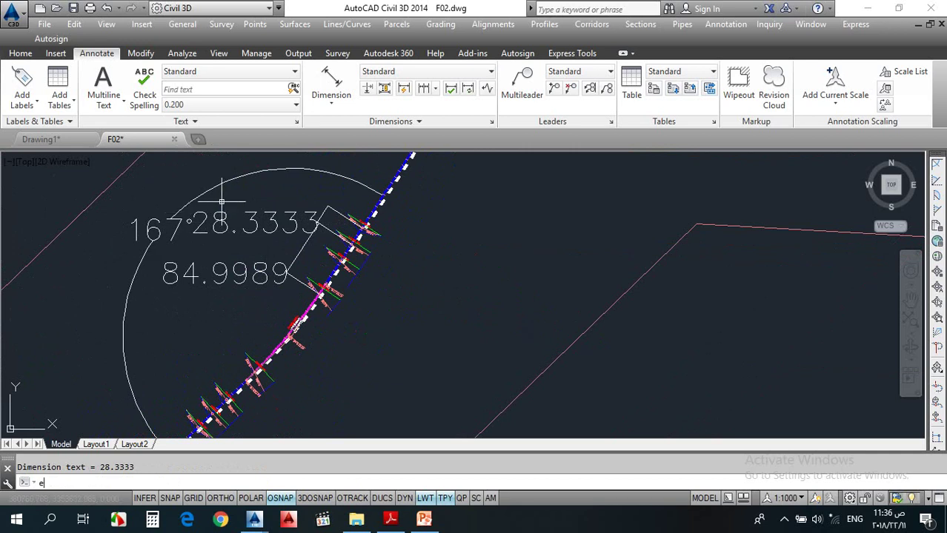
key(Return)
Check the runout lengths of alignment R1 in the superelevation tabular editor, and close the editor.
scroll(213, 187, up, 2)
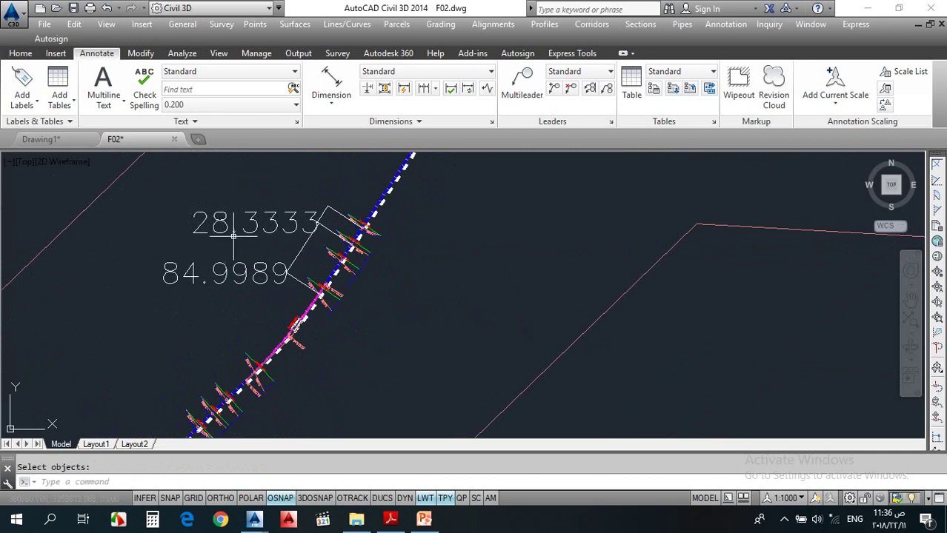
scroll(221, 235, up, 1)
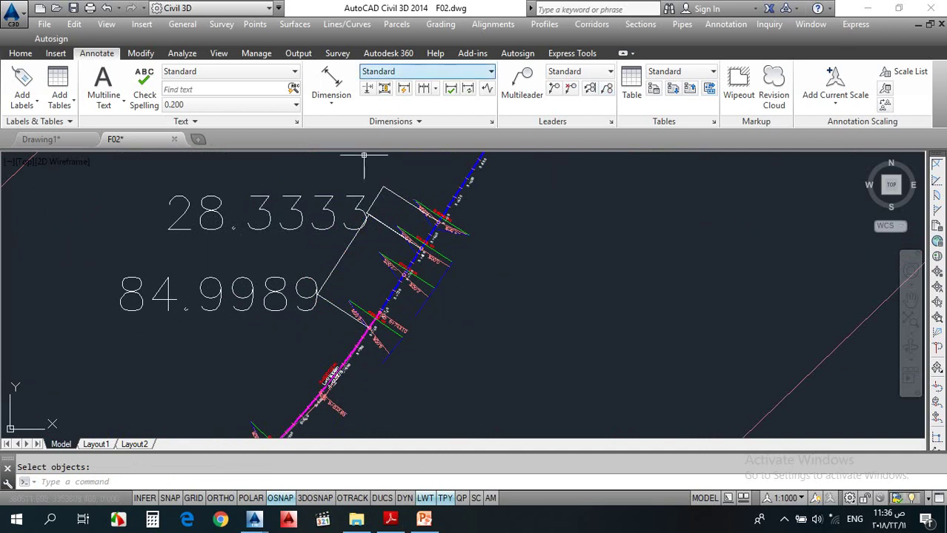
key(Escape)
click(450, 200)
click(411, 93)
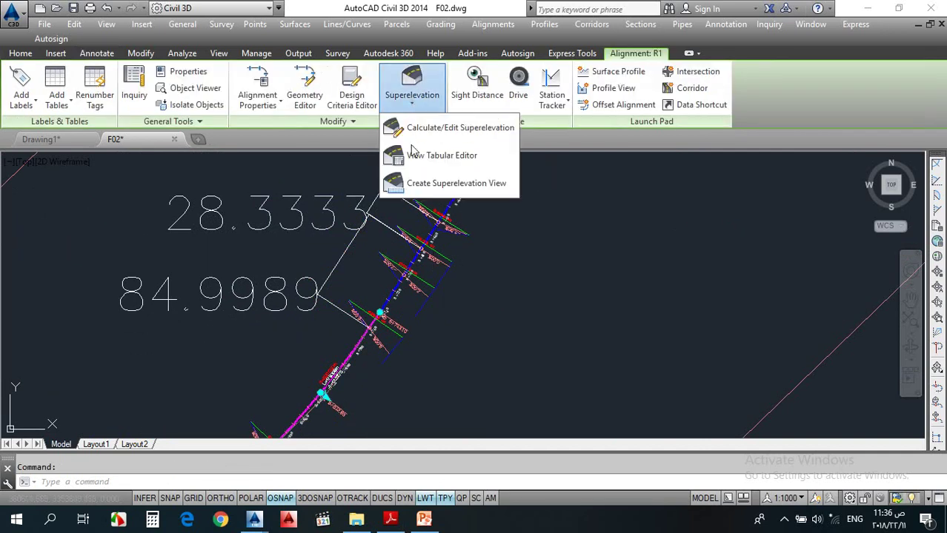
click(445, 166)
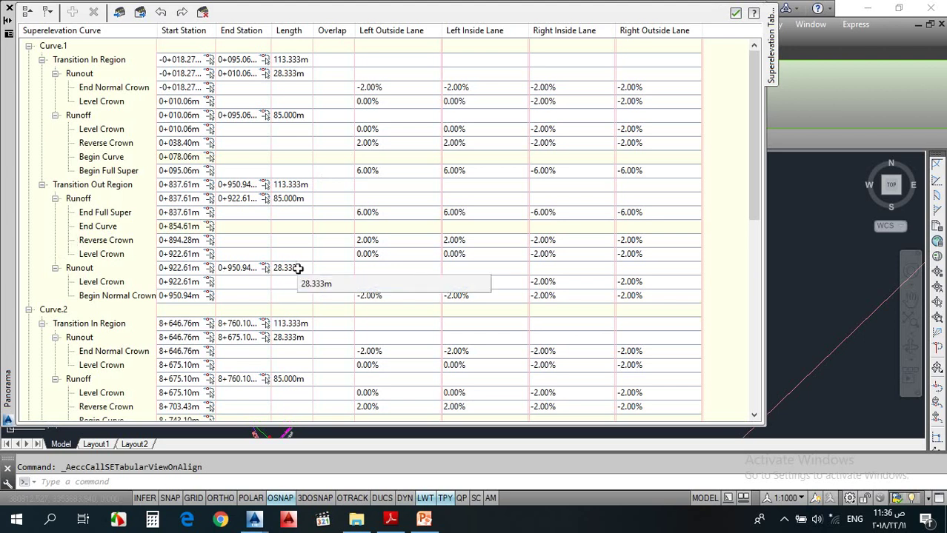
click(735, 14)
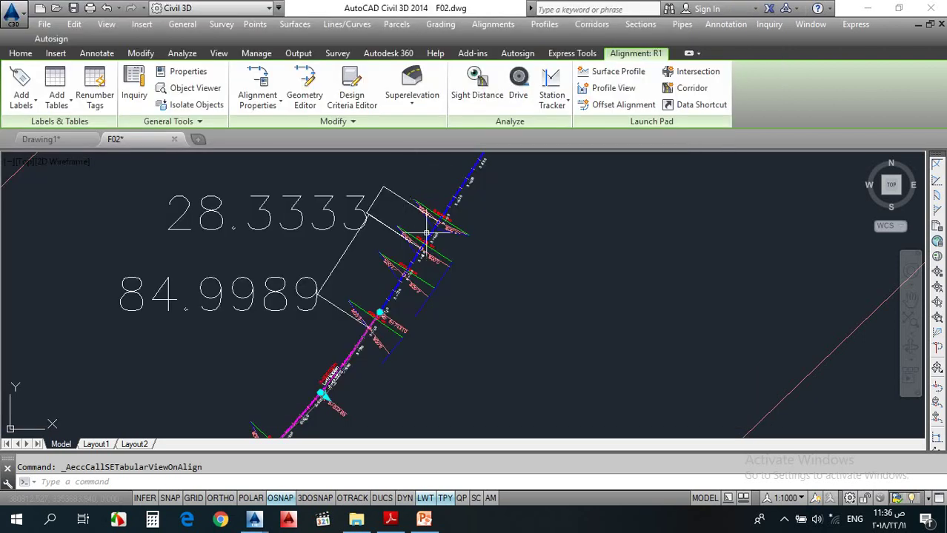
Compare the dimensioned runout and runoff lengths with the critical point labels and the curve start at 8+743.10.
scroll(427, 234, up, 2)
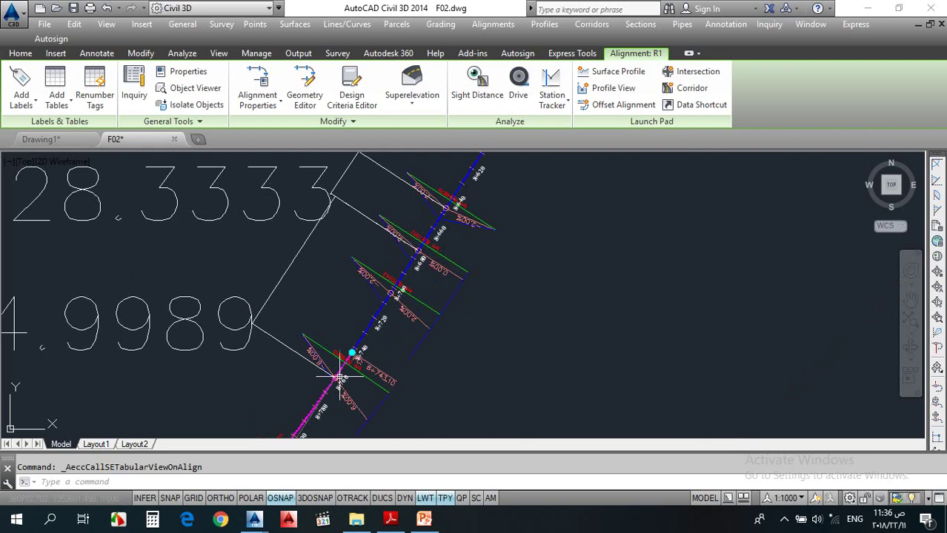
scroll(306, 275, down, 3)
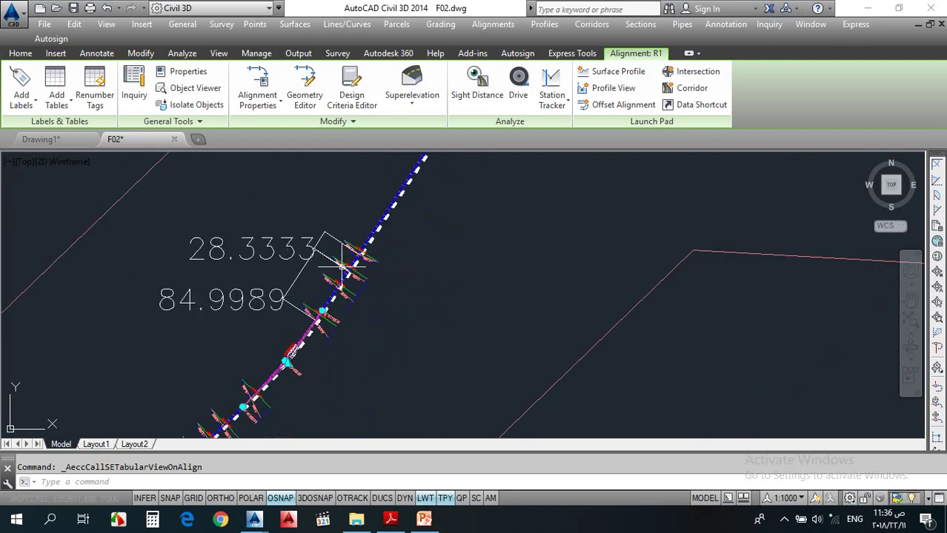
mouse_move(341, 265)
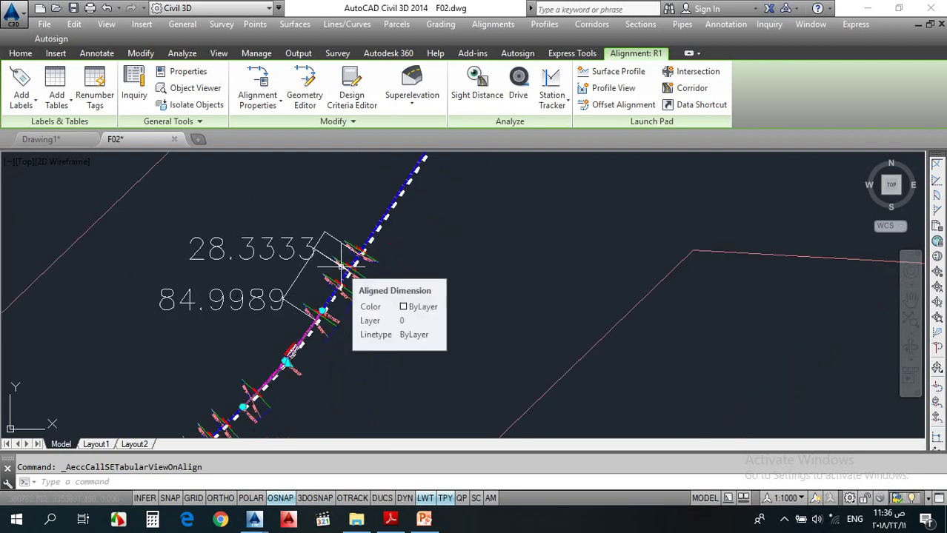
scroll(339, 328, up, 3)
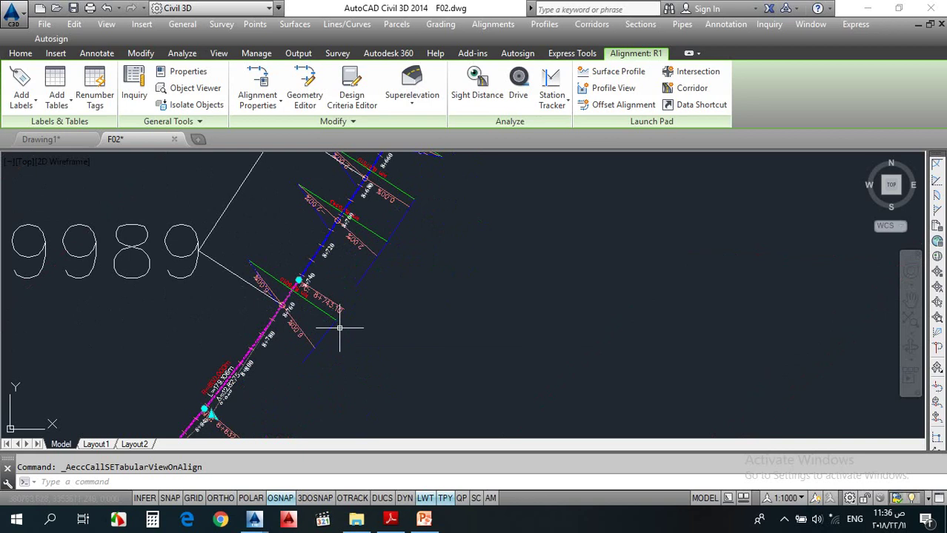
mouse_move(339, 328)
scroll(318, 274, down, 2)
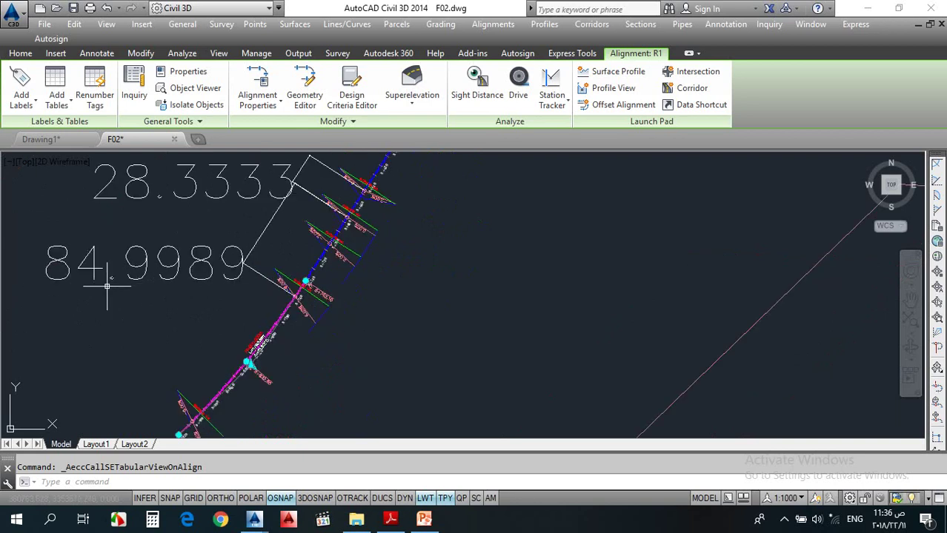
scroll(296, 280, up, 3)
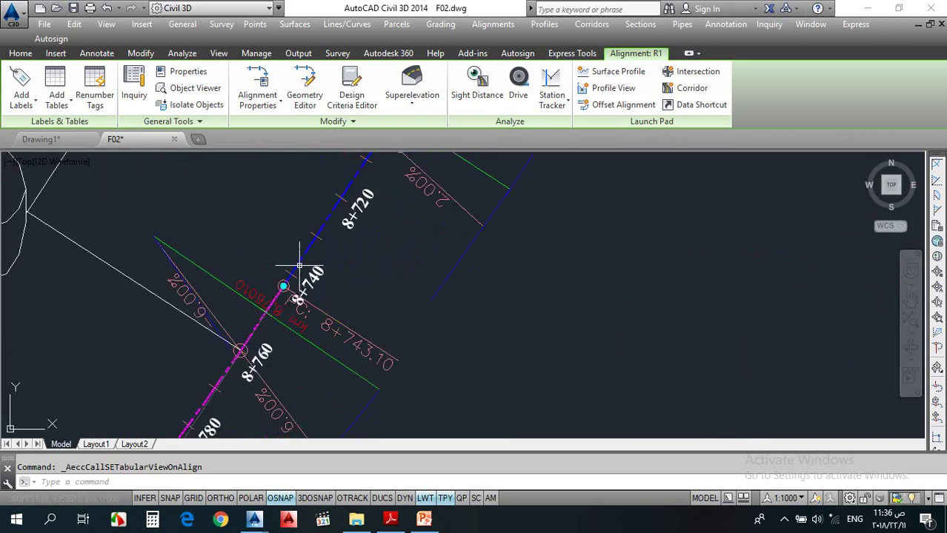
Add an aligned dimension from the 0.00% critical point near station 8+680 to the curve start at 8+743.10, placed southeast of the alignment.
scroll(346, 259, down, 1)
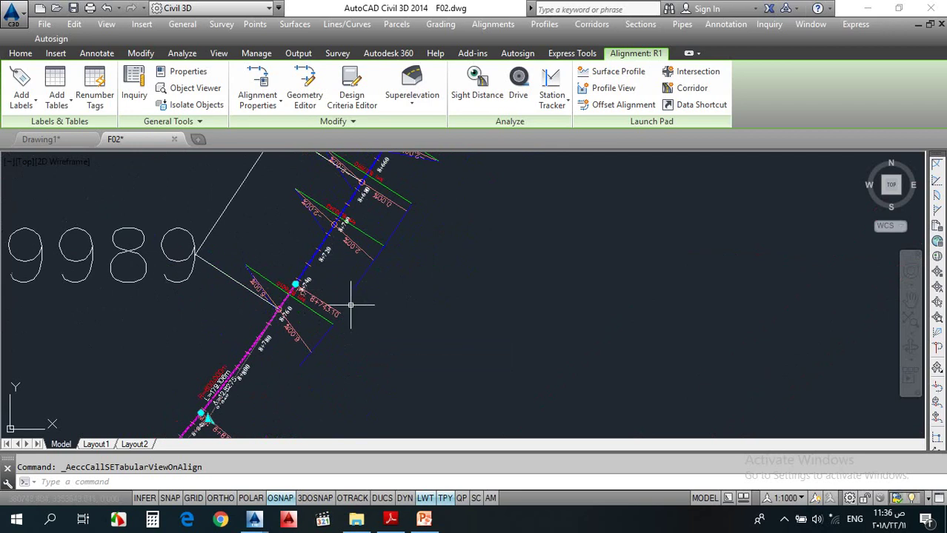
scroll(212, 305, down, 2)
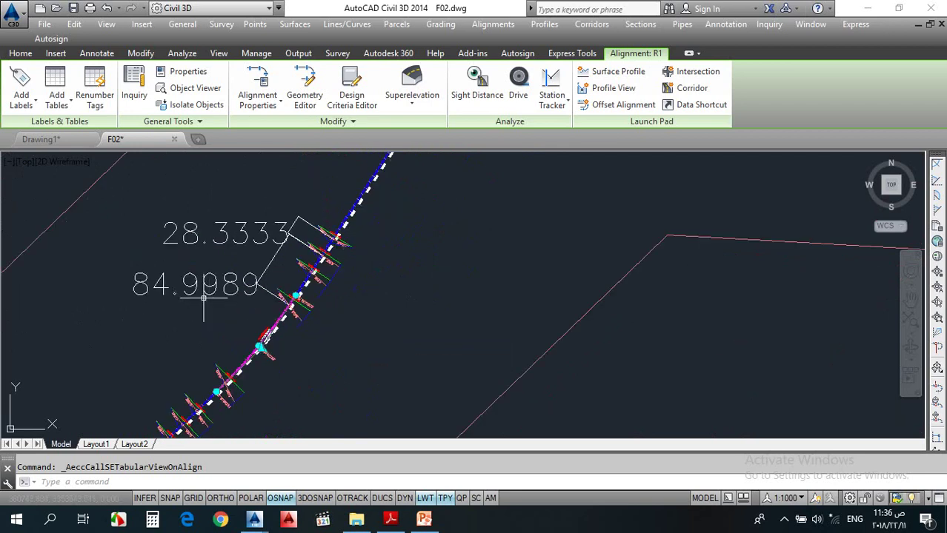
scroll(377, 289, up, 4)
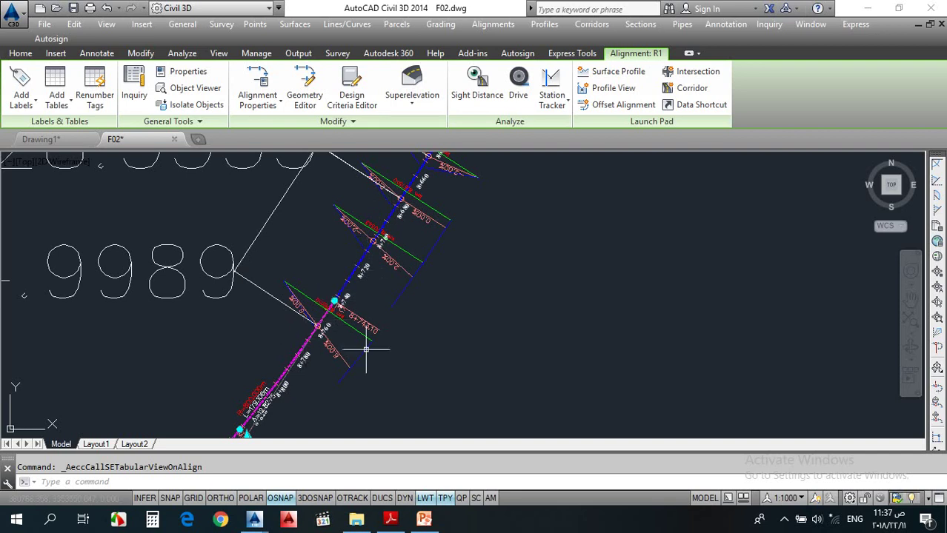
click(96, 54)
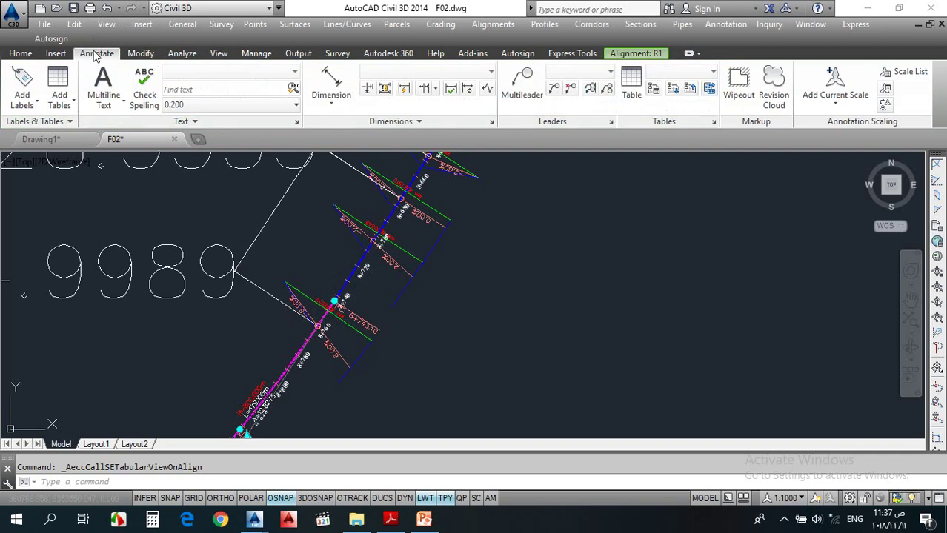
click(330, 80)
scroll(406, 215, up, 5)
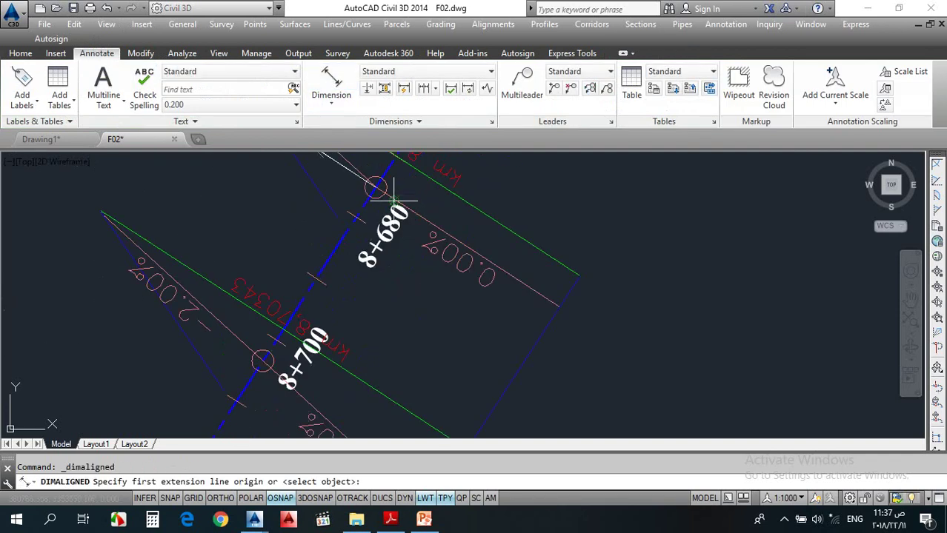
click(376, 187)
scroll(391, 265, up, 5)
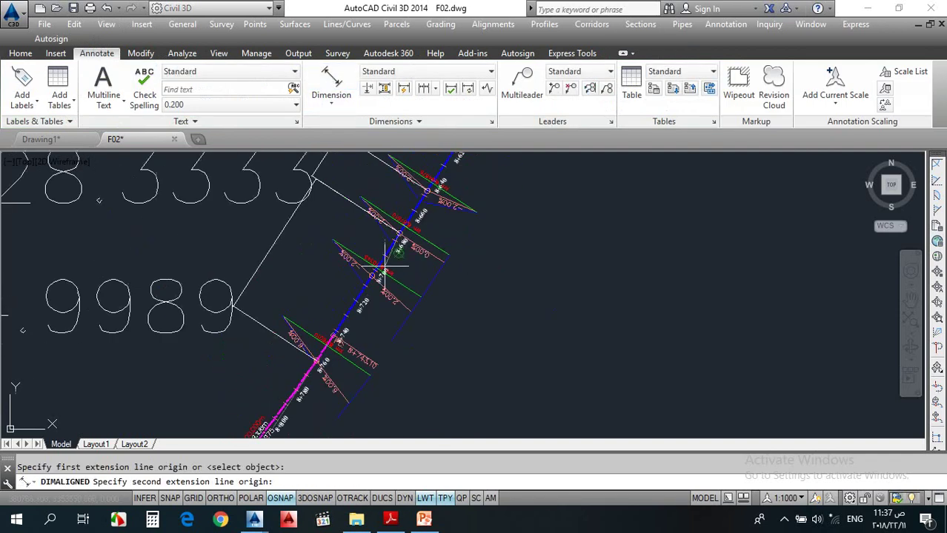
scroll(349, 317, down, 5)
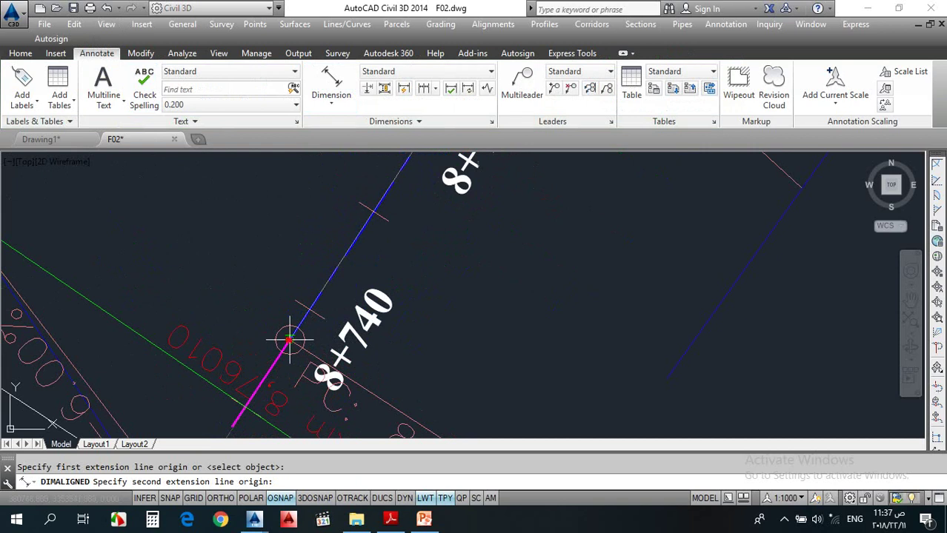
click(289, 337)
scroll(289, 337, down, 5)
scroll(381, 272, up, 3)
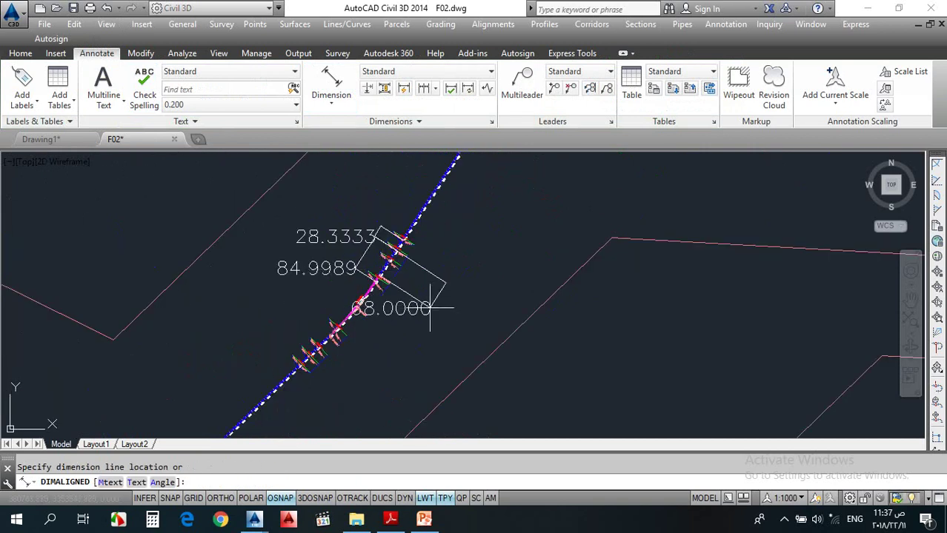
click(400, 293)
scroll(252, 299, up, 3)
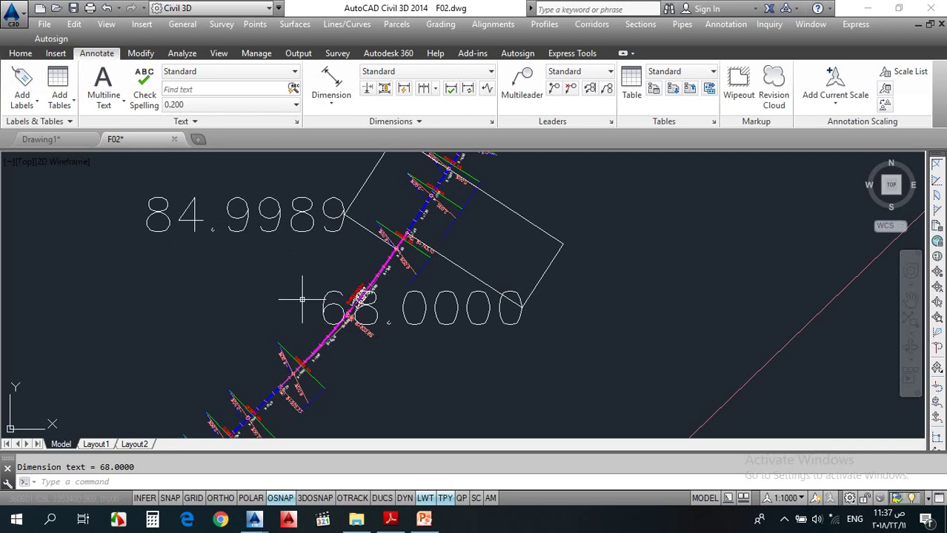
Multiply the runoff length of 85 by 0.8 in Calculator, and compare the result with the dimension up to the curve start.
click(153, 525)
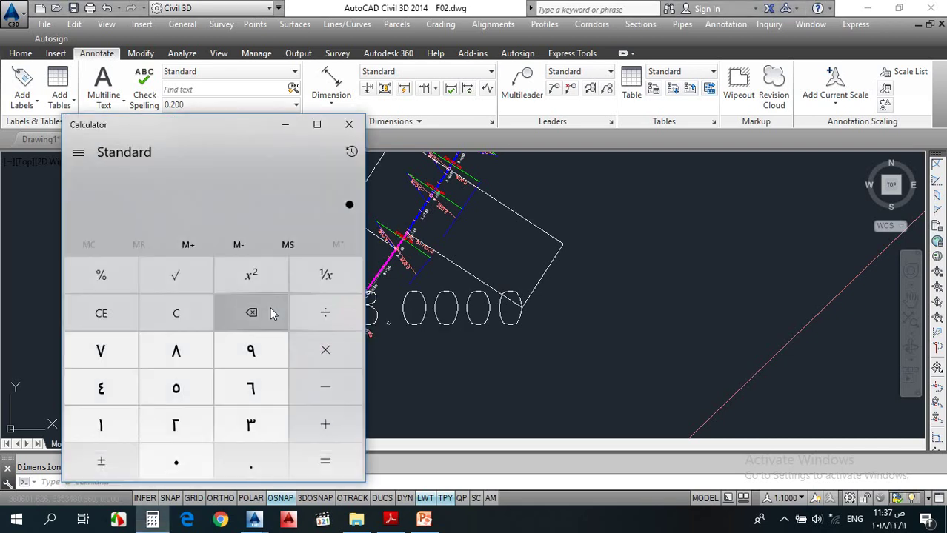
text(85.8)
key(Return)
click(284, 125)
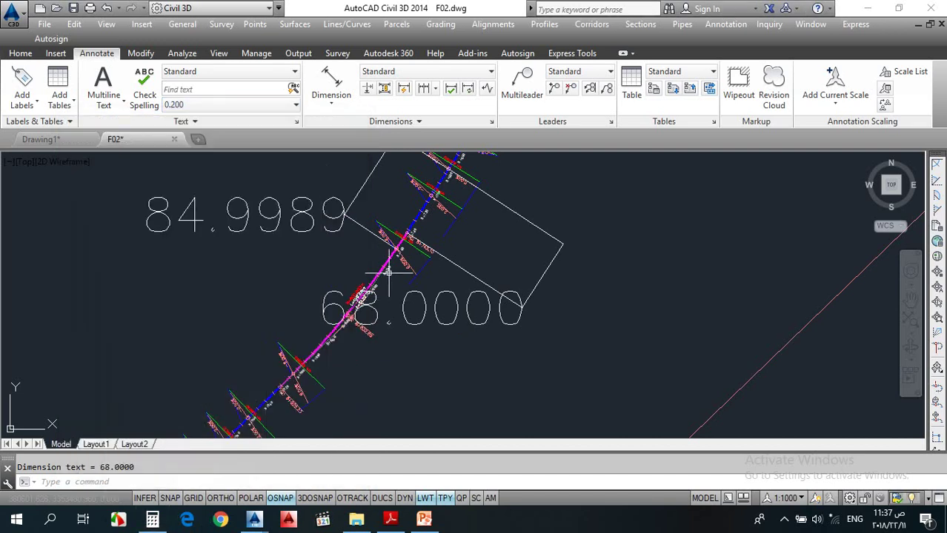
scroll(385, 300, down, 2)
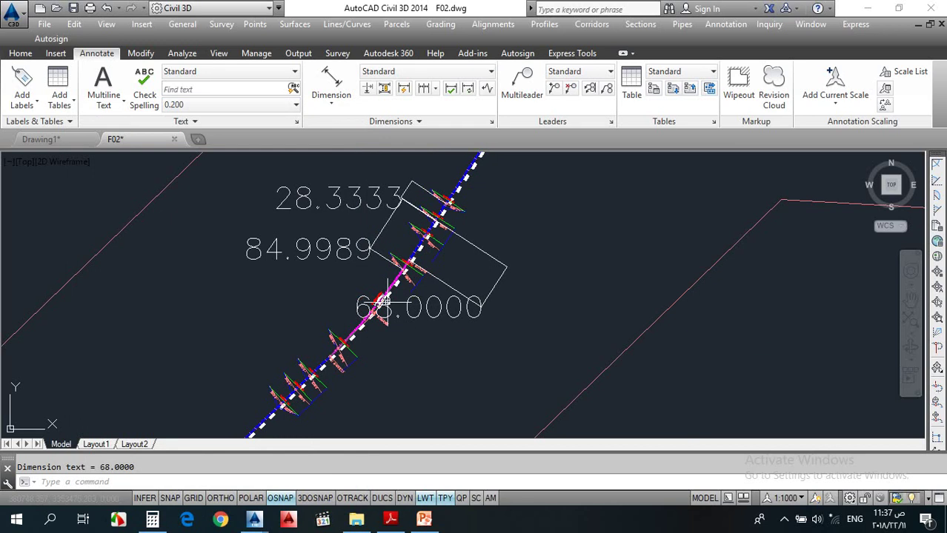
scroll(277, 245, up, 3)
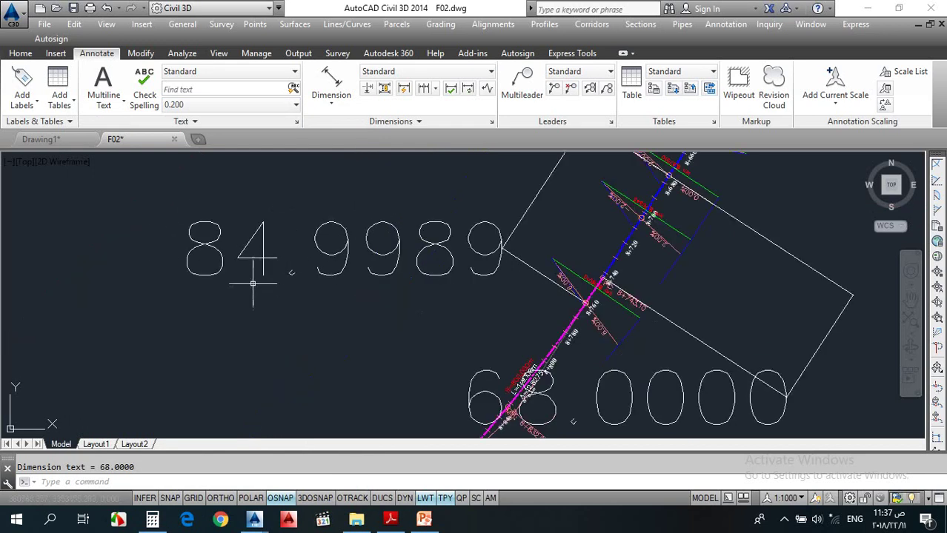
scroll(314, 252, down, 2)
mouse_move(314, 252)
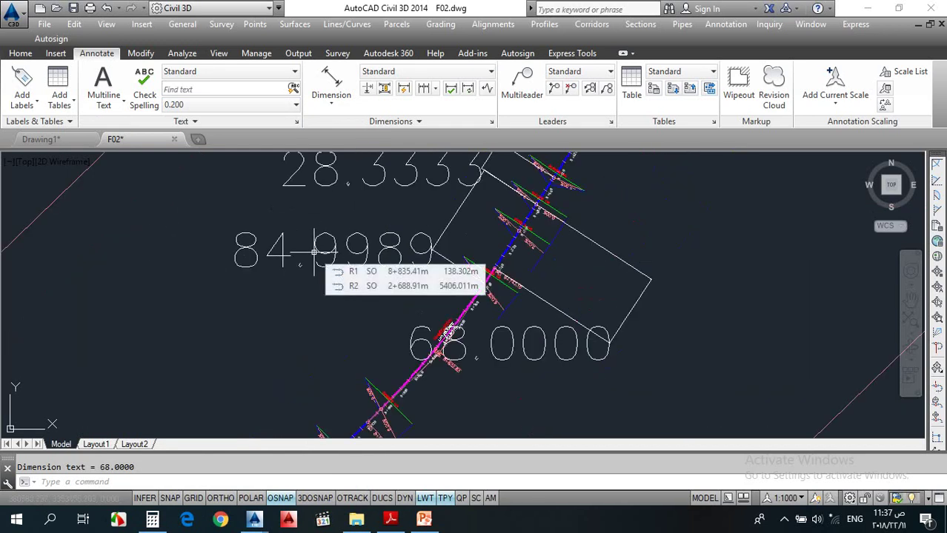
scroll(314, 253, down, 2)
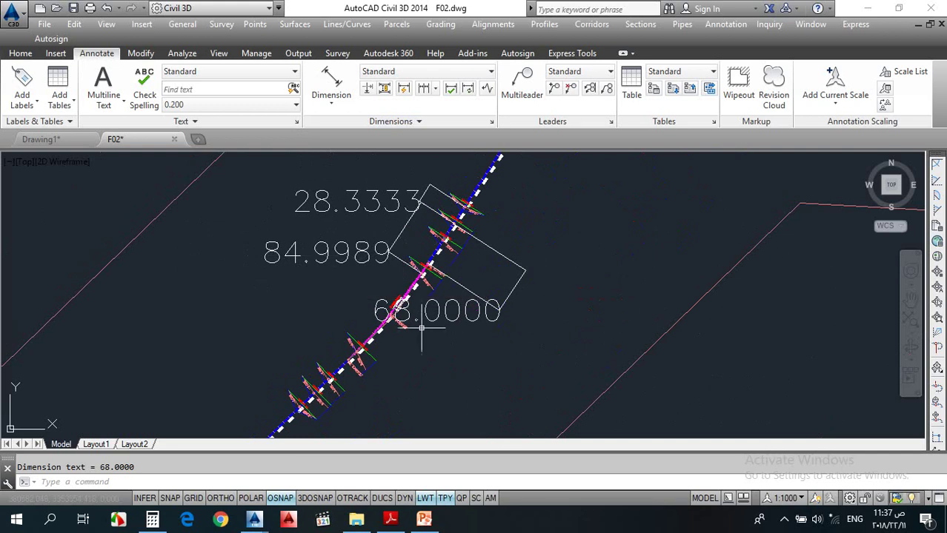
Add a radius dimension to the alignment R1 curve, with its text placed northwest of the alignment.
click(346, 113)
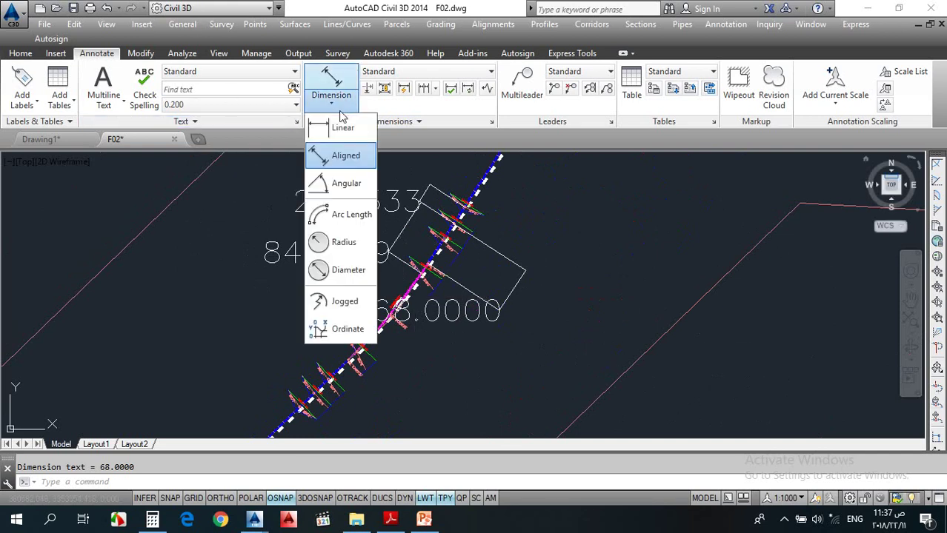
click(348, 238)
scroll(463, 408, up, 5)
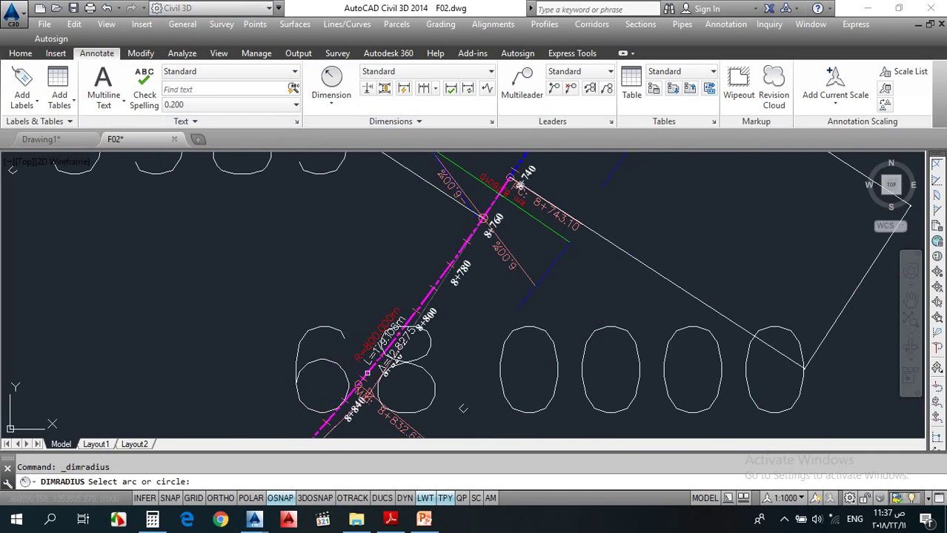
click(393, 339)
scroll(334, 318, up, 5)
scroll(177, 285, down, 3)
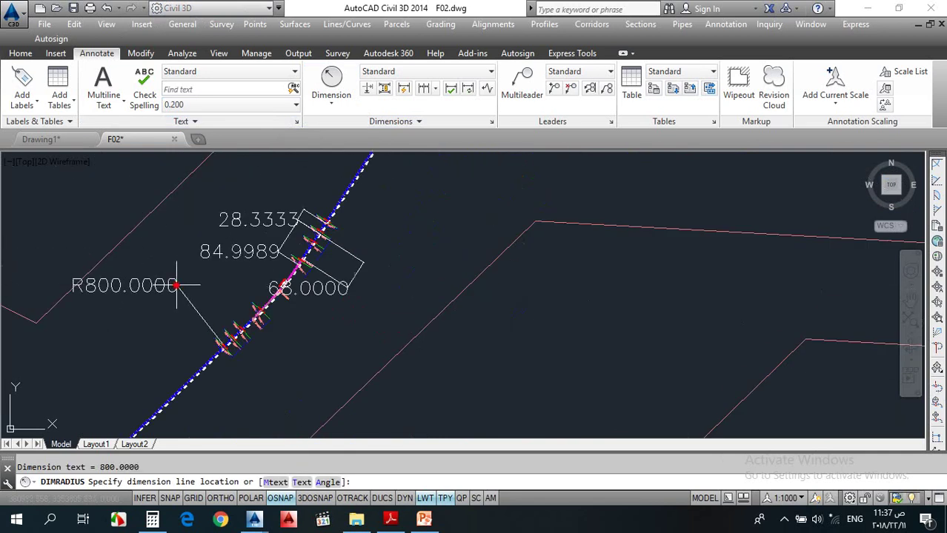
click(177, 285)
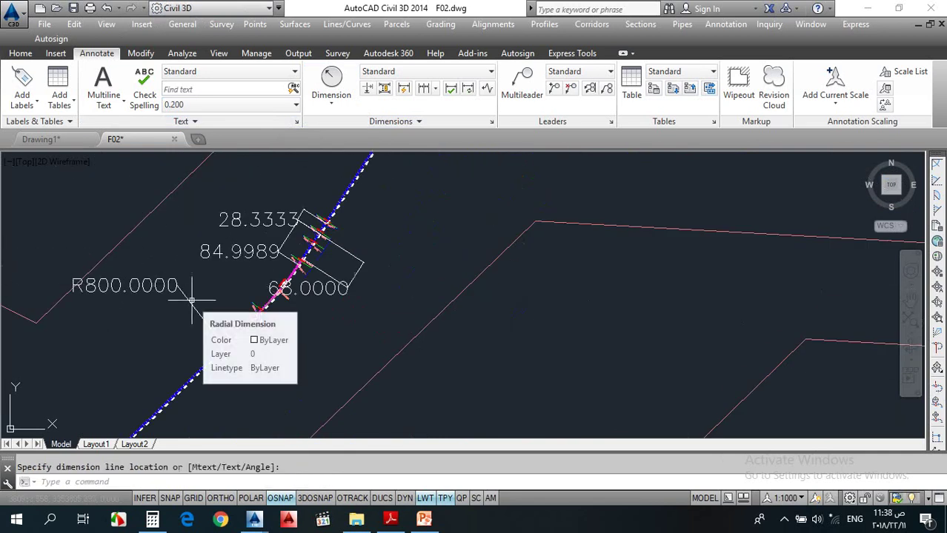
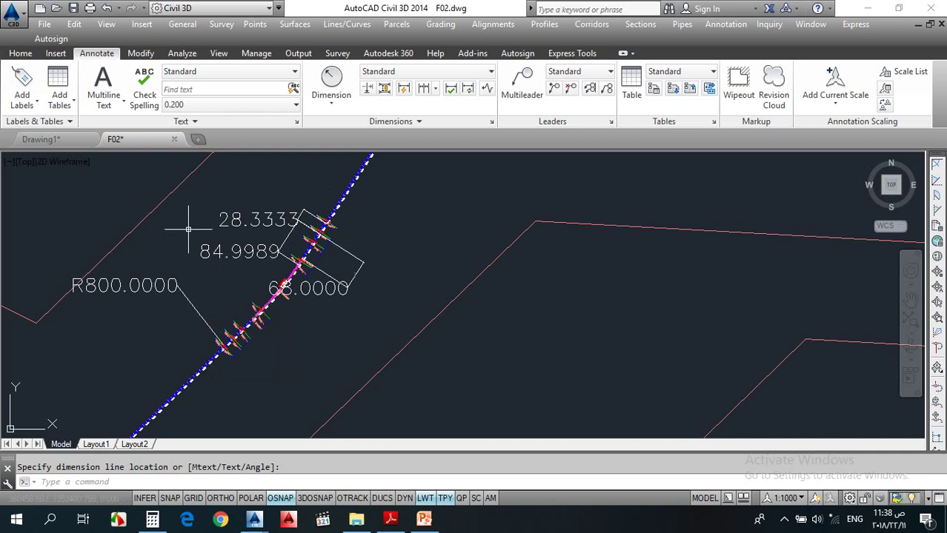
Open the Design Criteria Editor and display the AASHTO 2001 eMax 6% superelevation table for design speed 120.
click(489, 24)
click(519, 112)
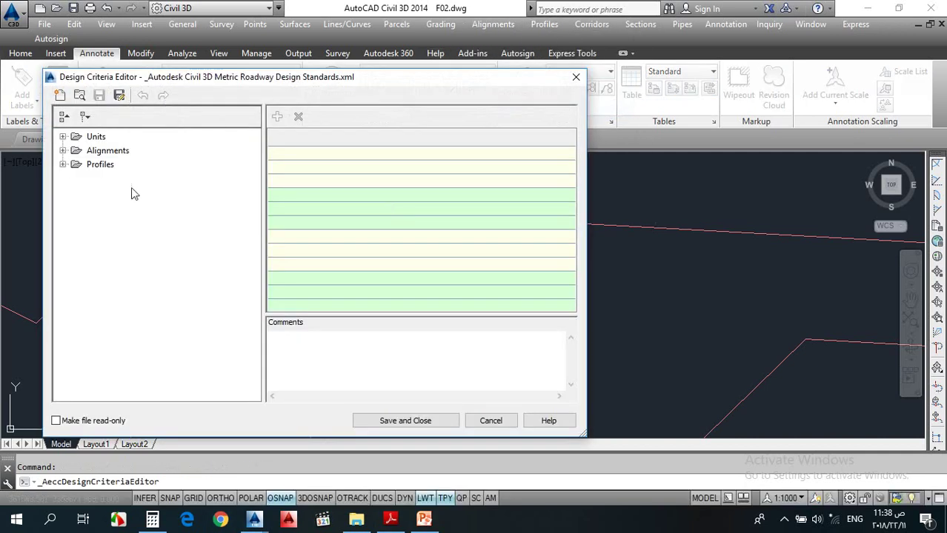
click(64, 152)
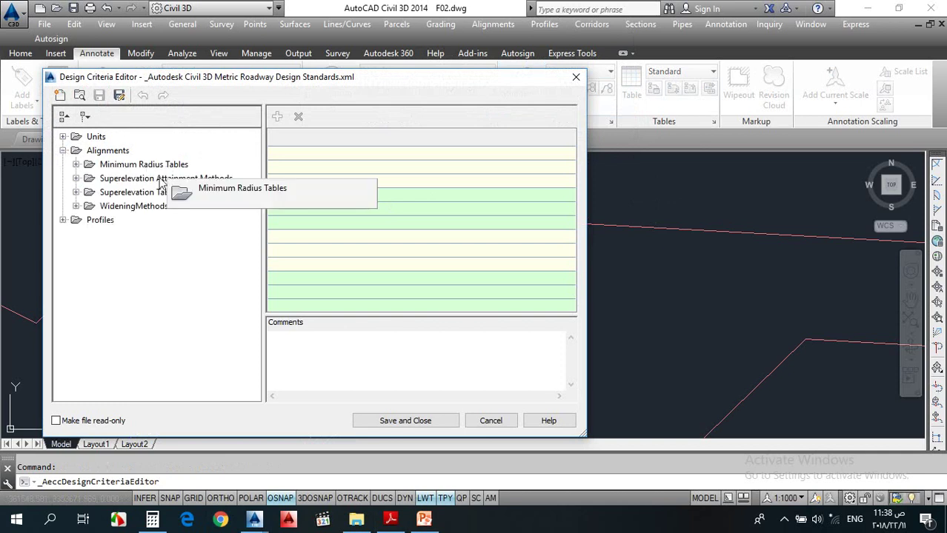
click(148, 194)
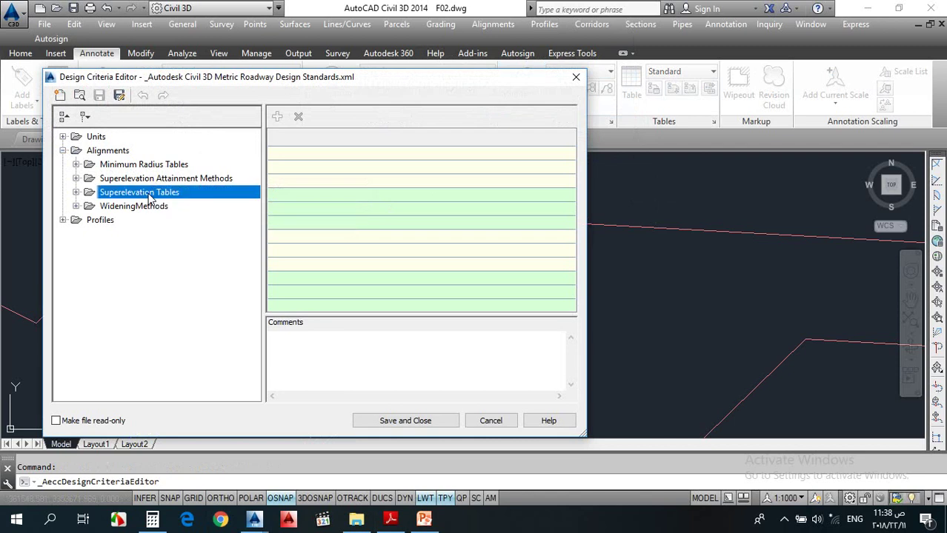
click(75, 193)
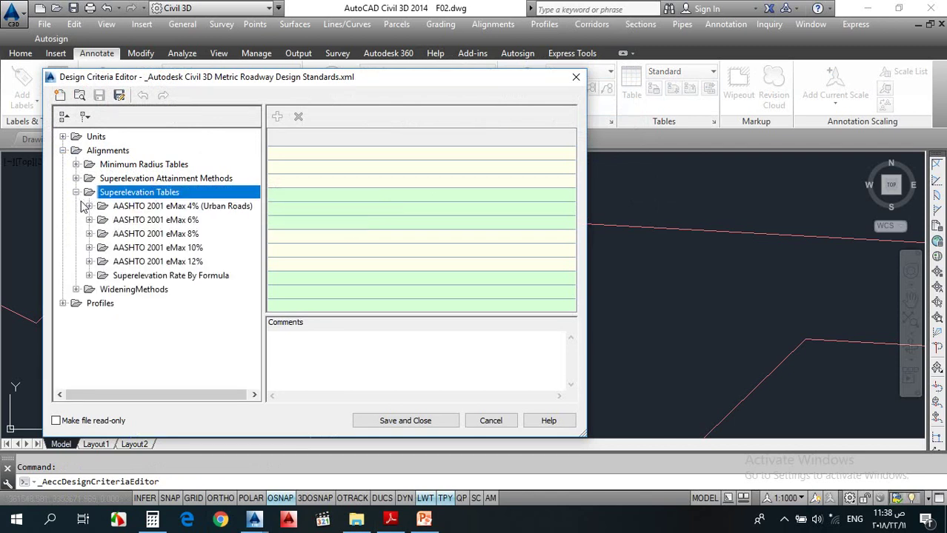
click(175, 221)
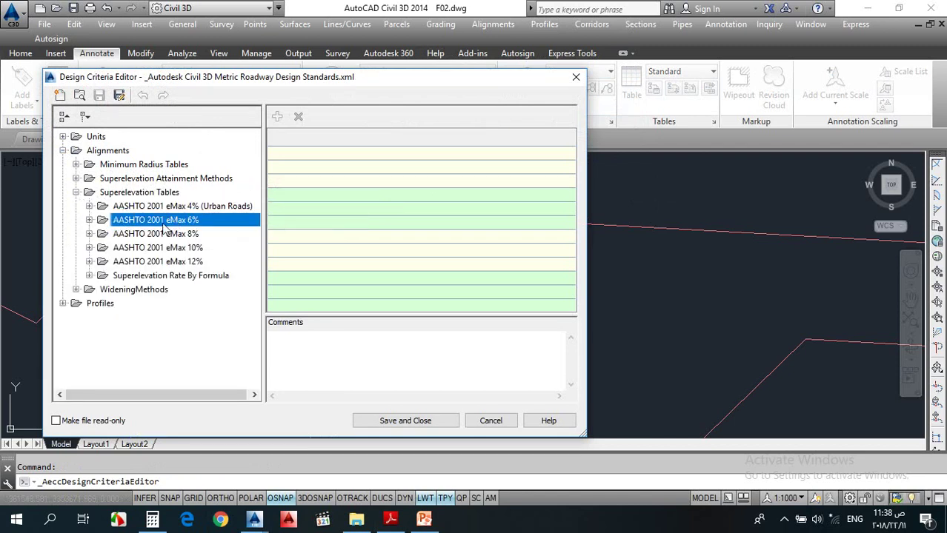
click(88, 220)
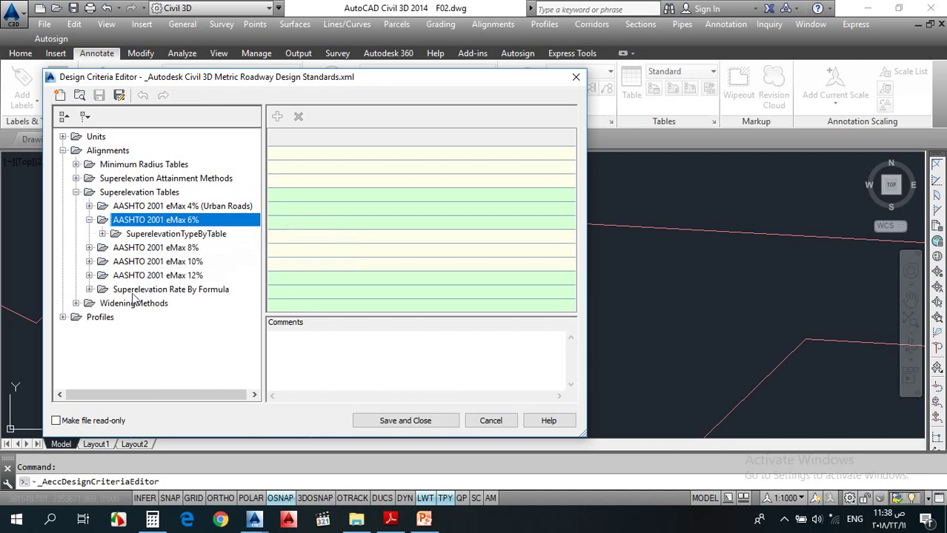
click(103, 234)
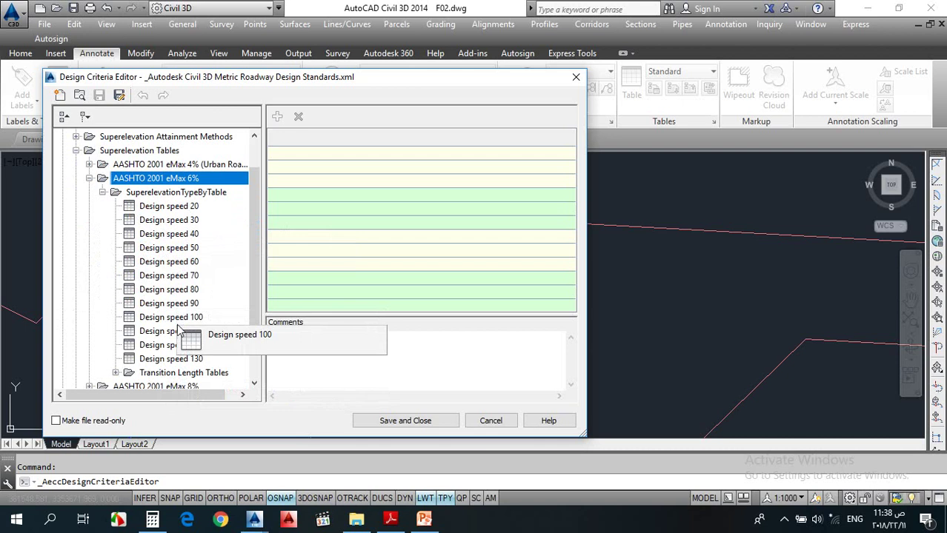
click(177, 346)
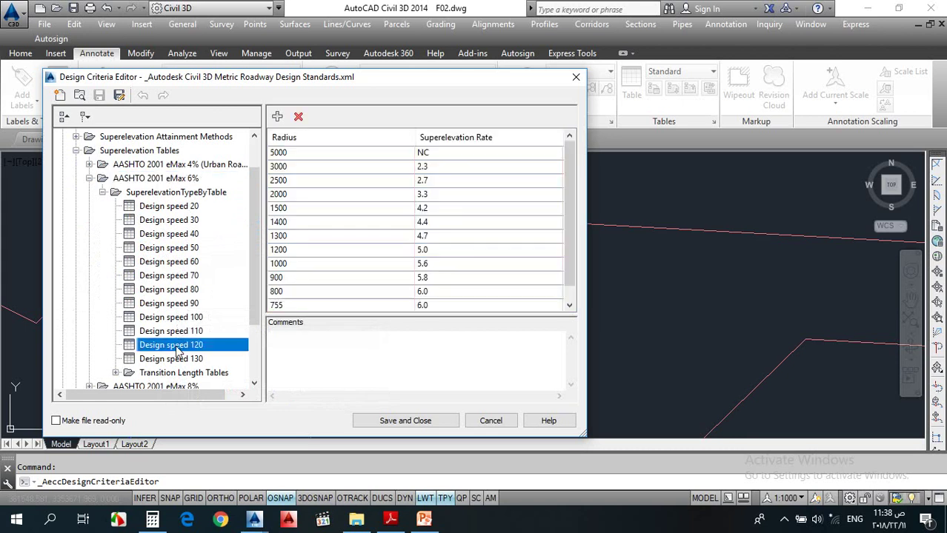
Look up the superelevation rate for radius 800, compare it with the dimensioned curve in the drawing, and close the editor.
click(299, 157)
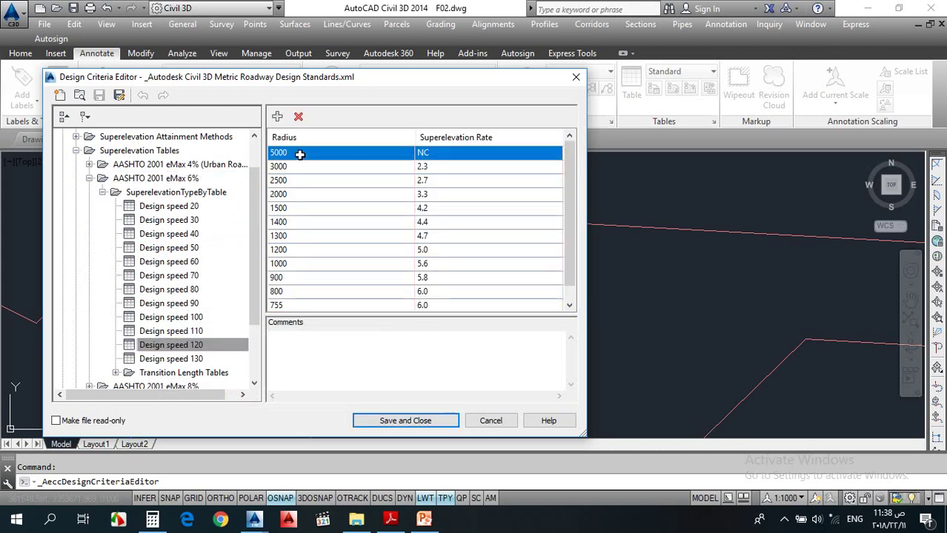
key(Delete)
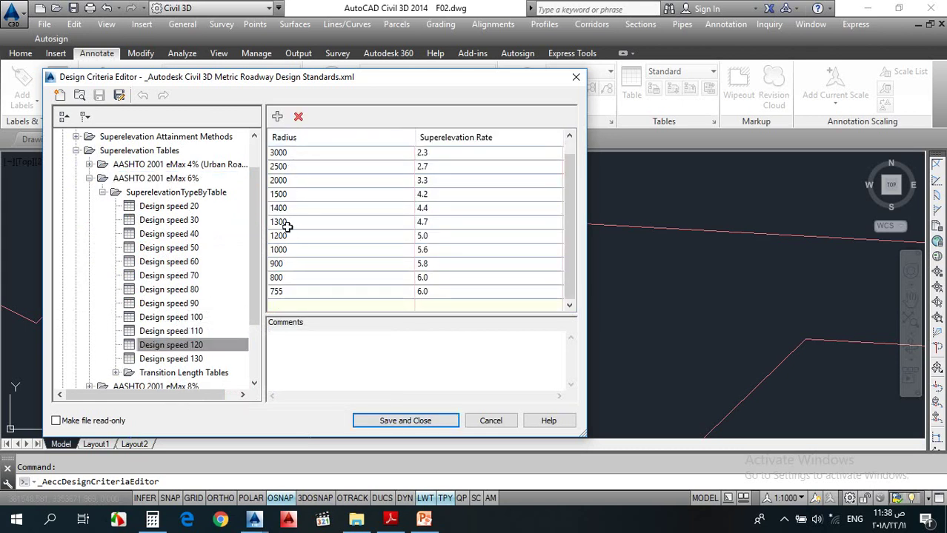
click(298, 277)
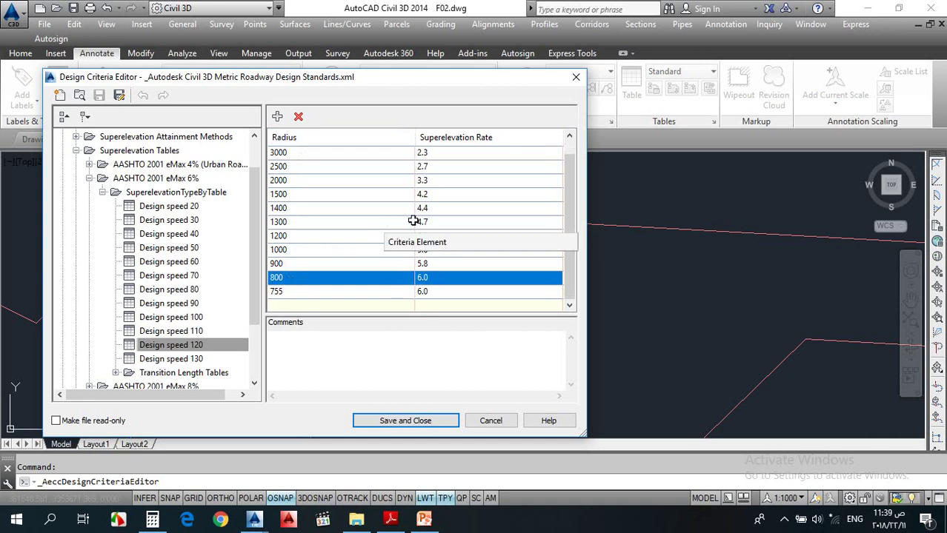
drag(342, 72, 708, 68)
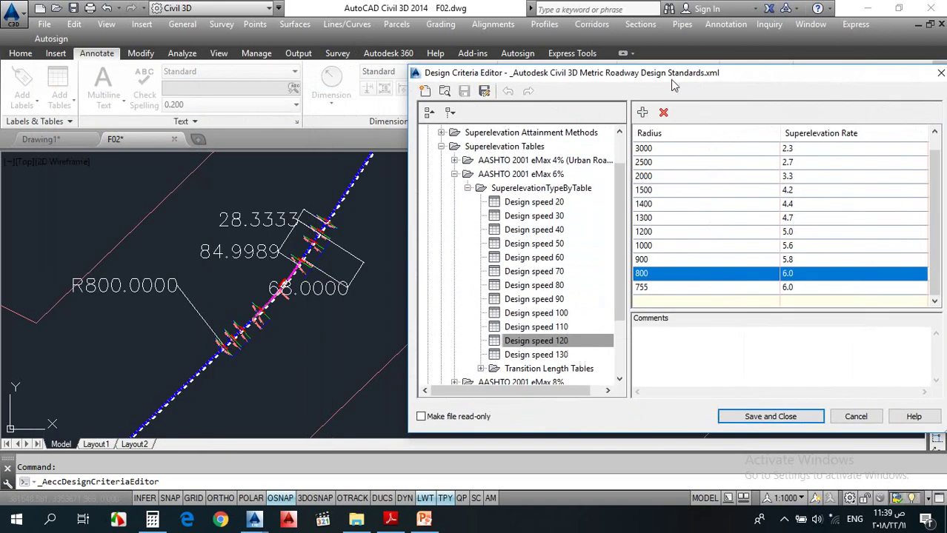
click(276, 296)
drag(817, 77, 754, 85)
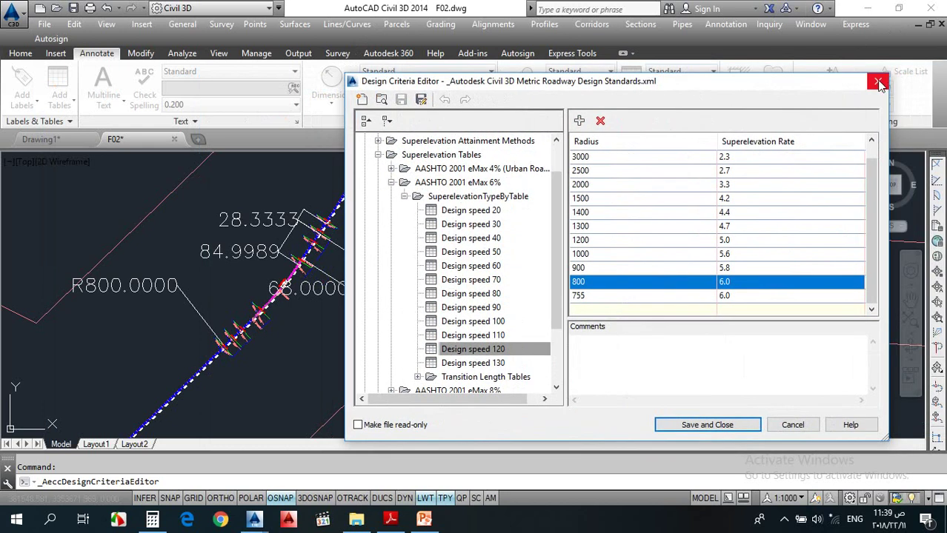
click(877, 81)
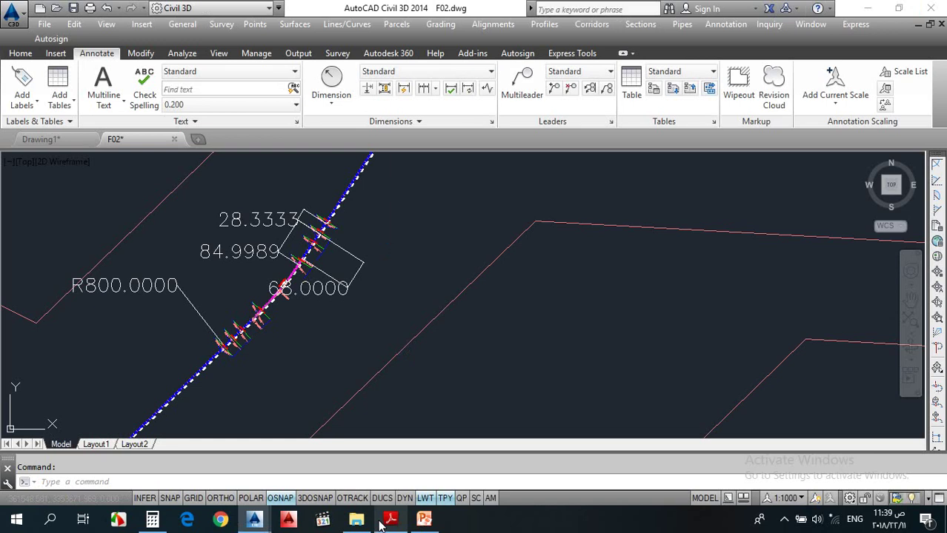
scroll(319, 252, up, 4)
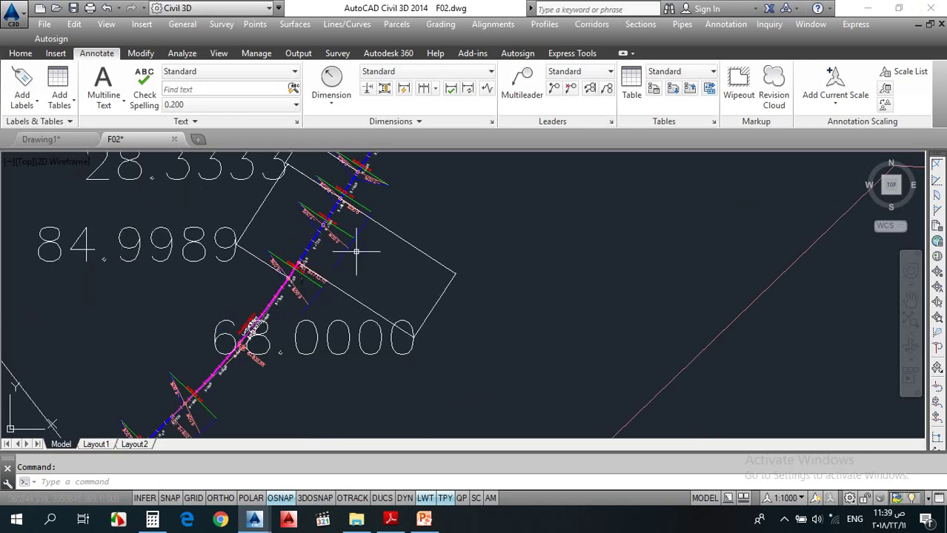
Reopen the Design Criteria Editor, display the AASHTO 2001 eMax 6% superelevation table for design speed 120, and select the radius 800 row.
scroll(251, 278, up, 4)
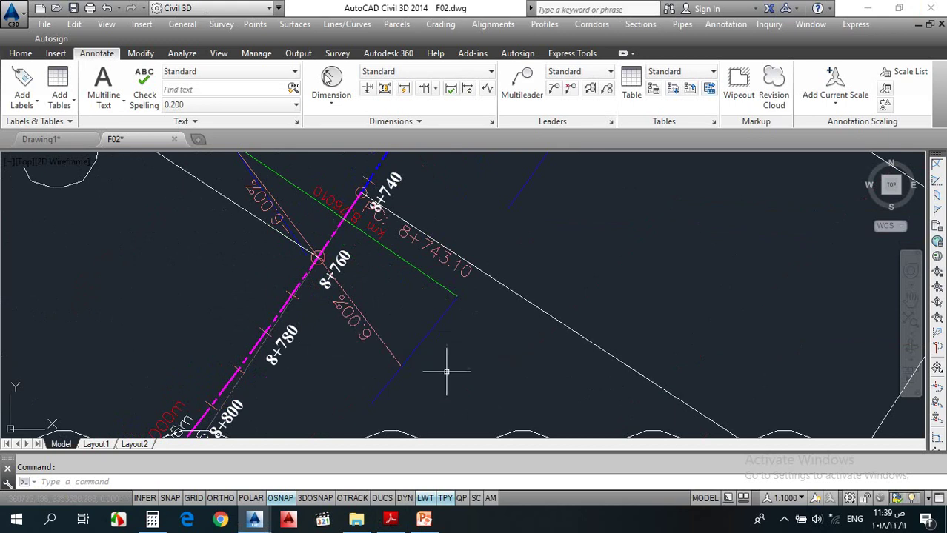
click(493, 23)
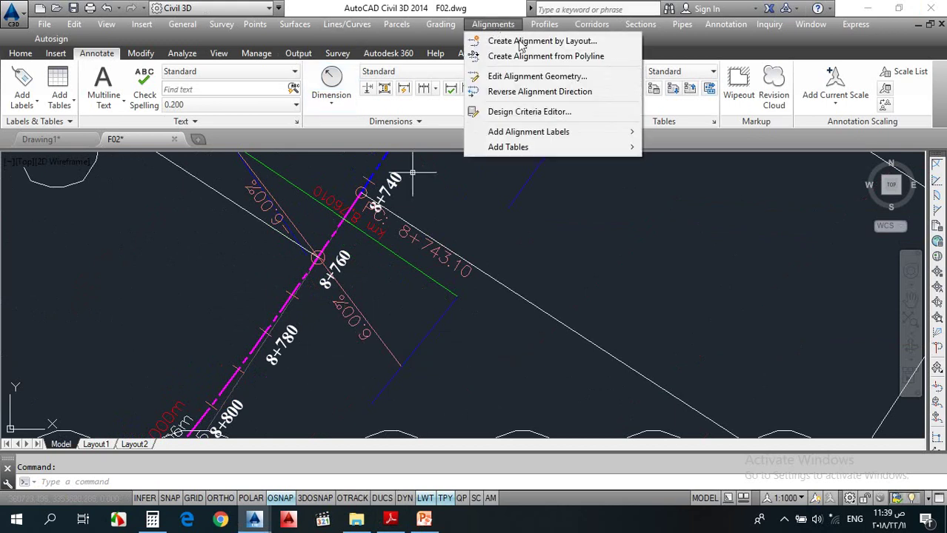
mouse_move(557, 129)
click(554, 112)
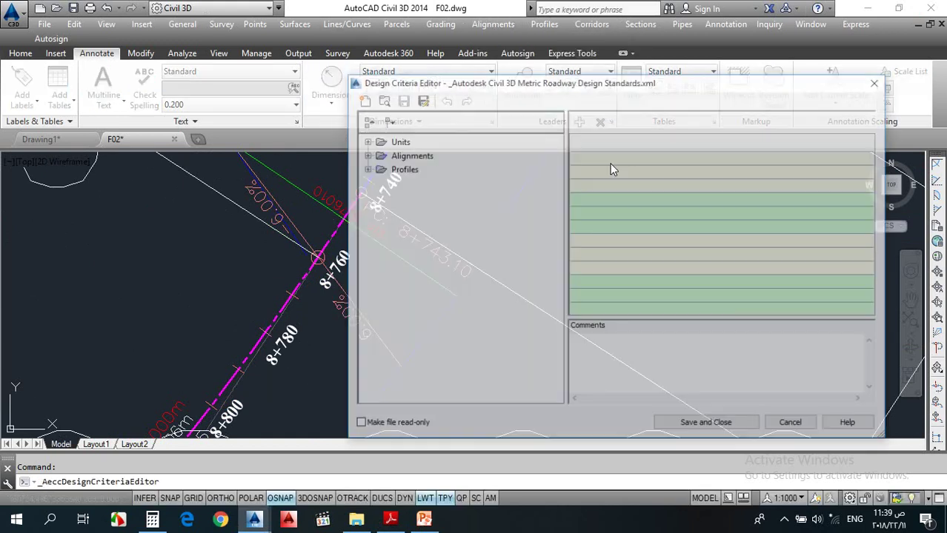
click(364, 155)
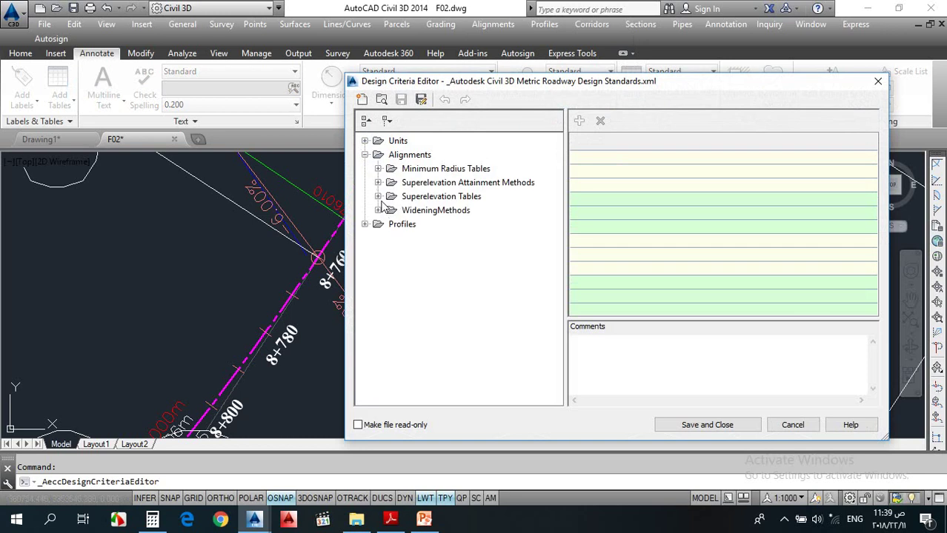
click(378, 198)
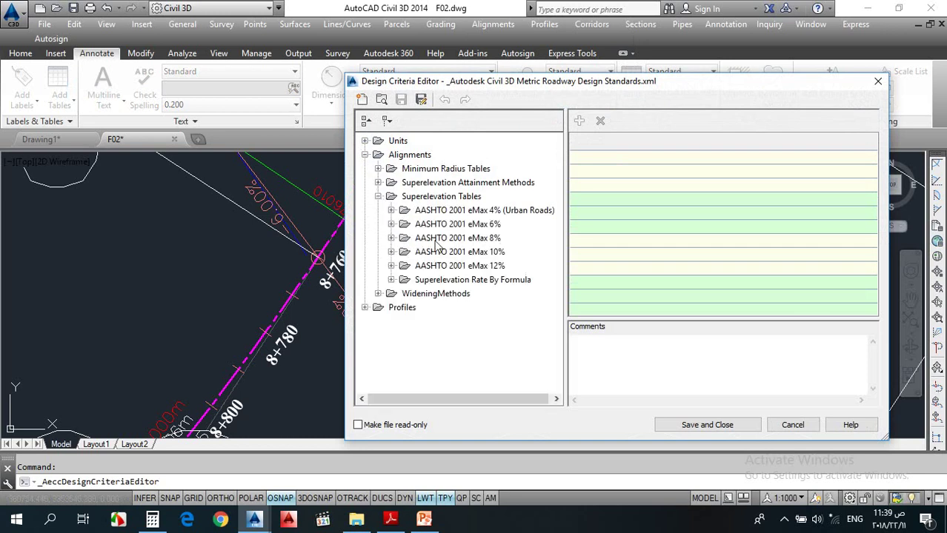
click(391, 223)
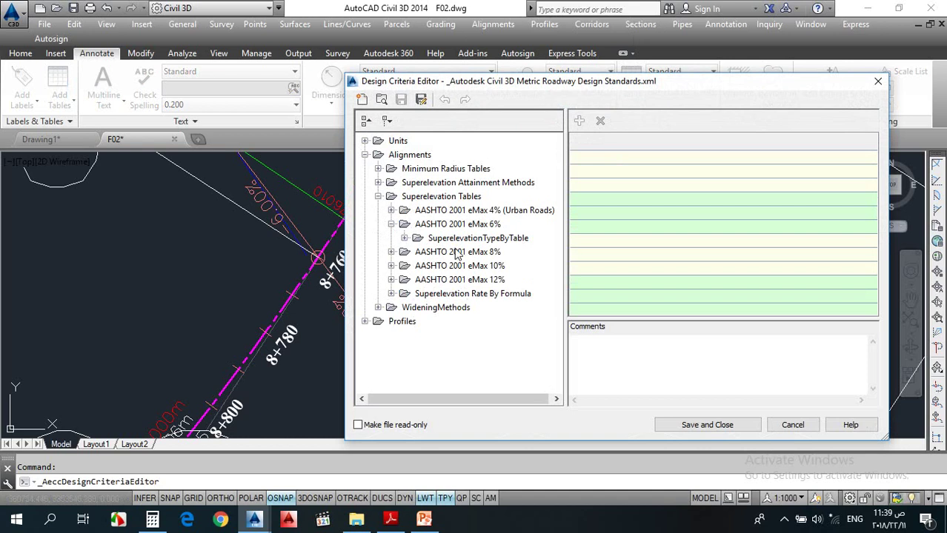
click(405, 238)
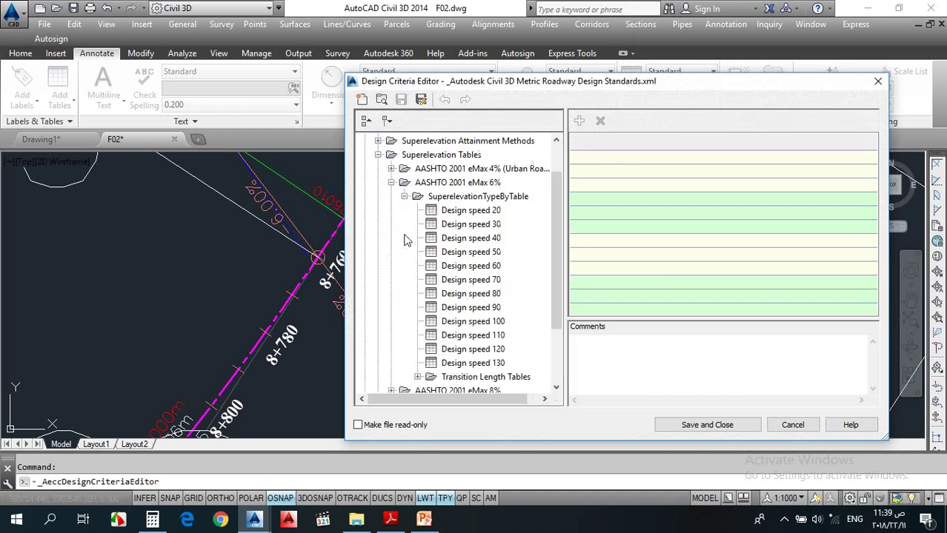
click(482, 348)
click(692, 211)
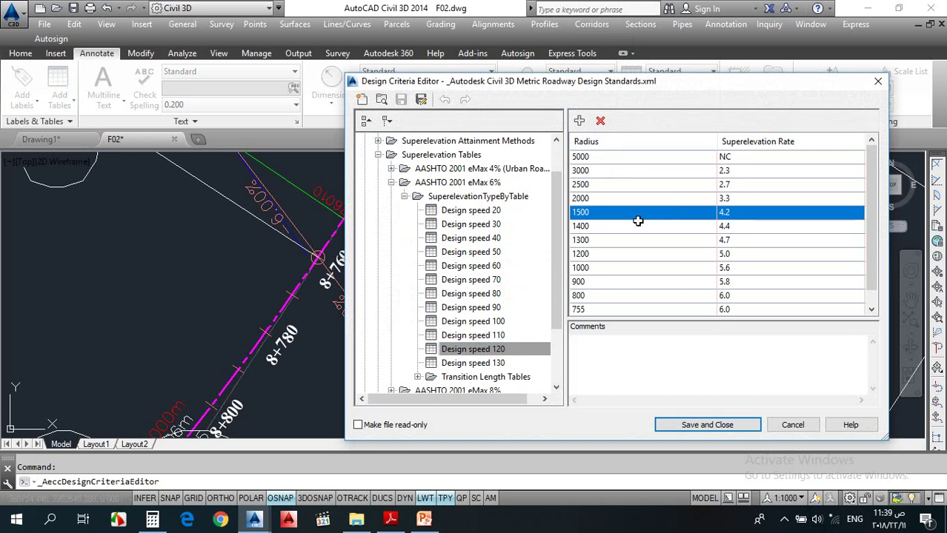
click(642, 295)
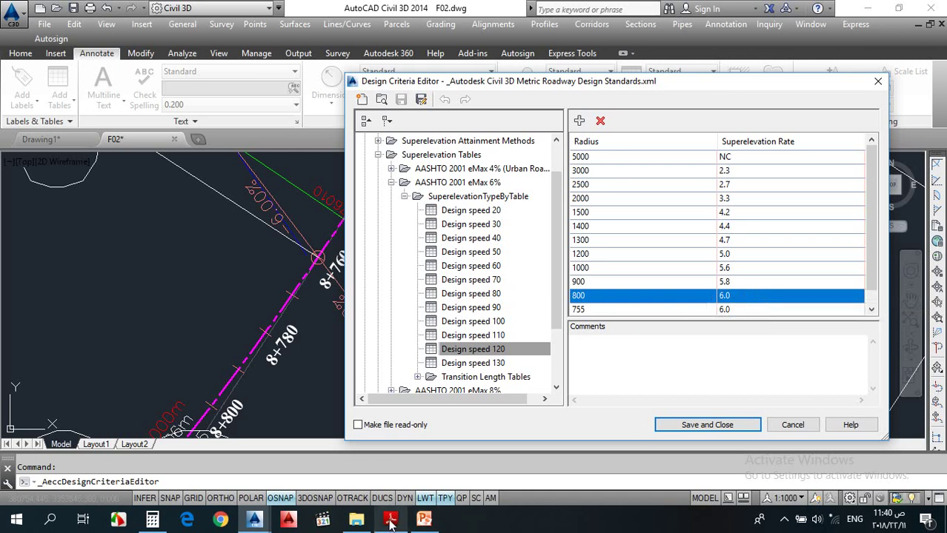
Show the desktop, open This PC in a maximized File Explorer window, and enter the Faculty (E:) drive.
mouse_move(390, 523)
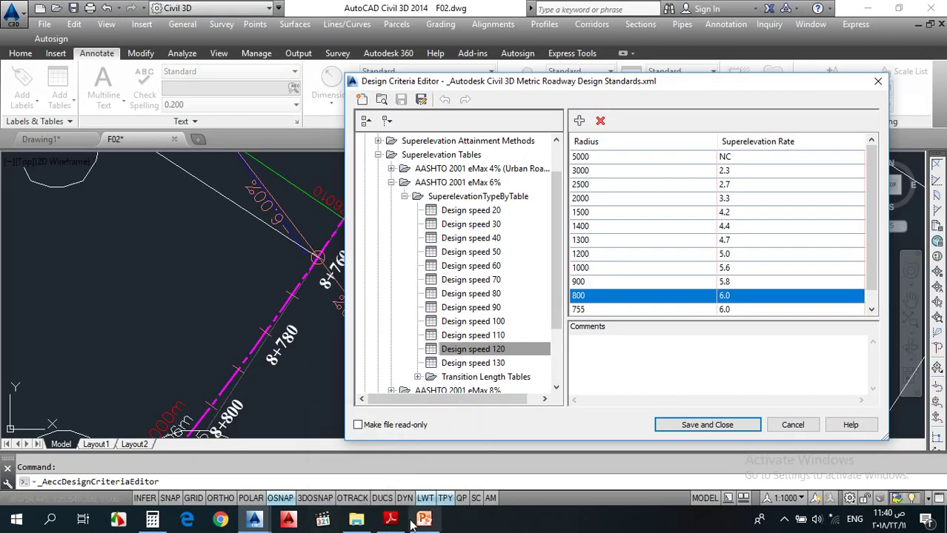
click(864, 8)
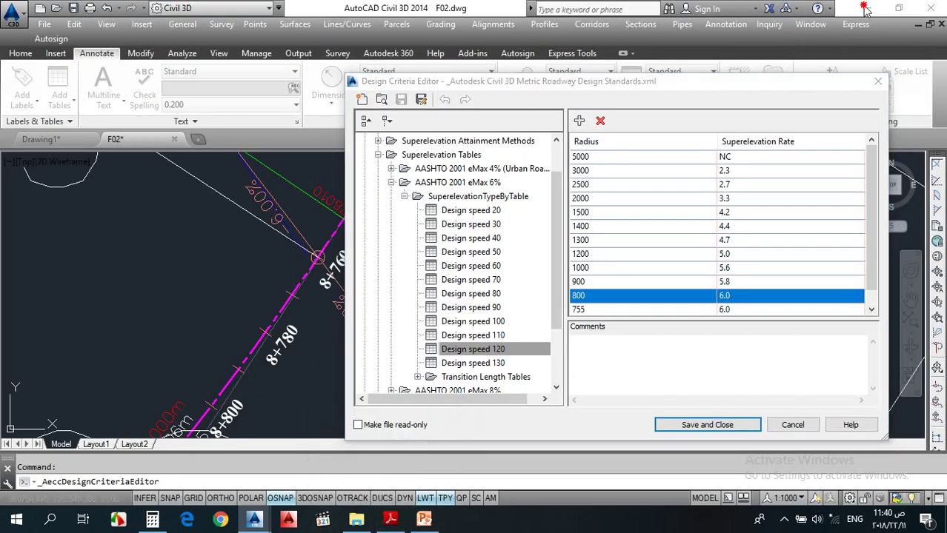
right_click(504, 526)
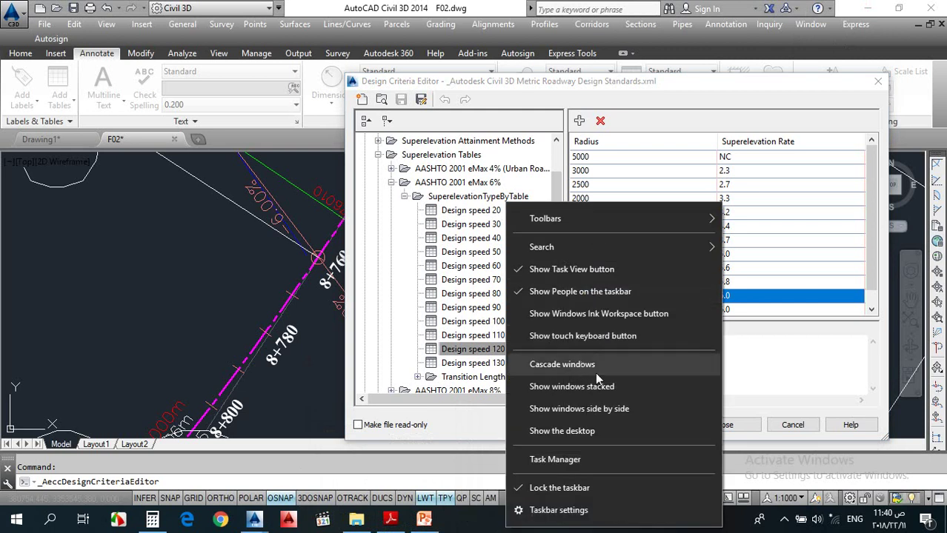
click(581, 431)
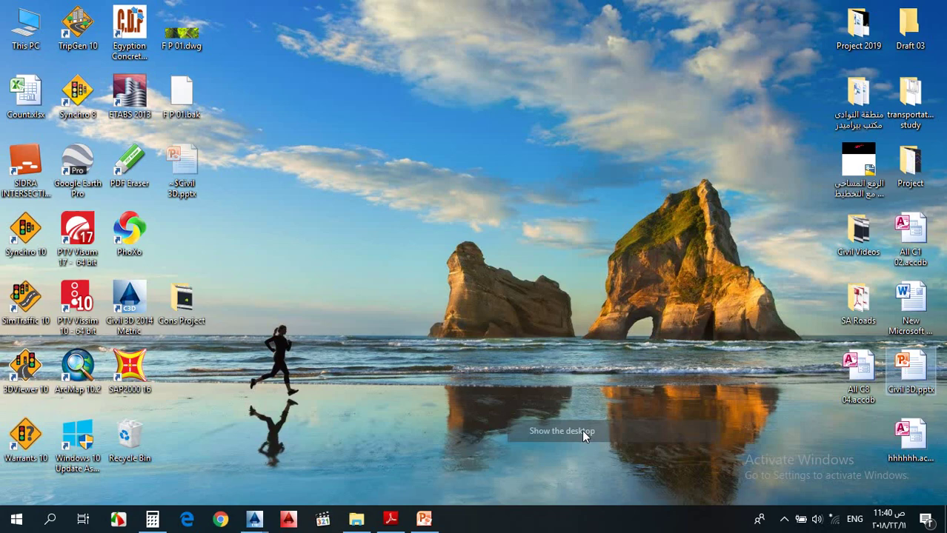
double_click(28, 28)
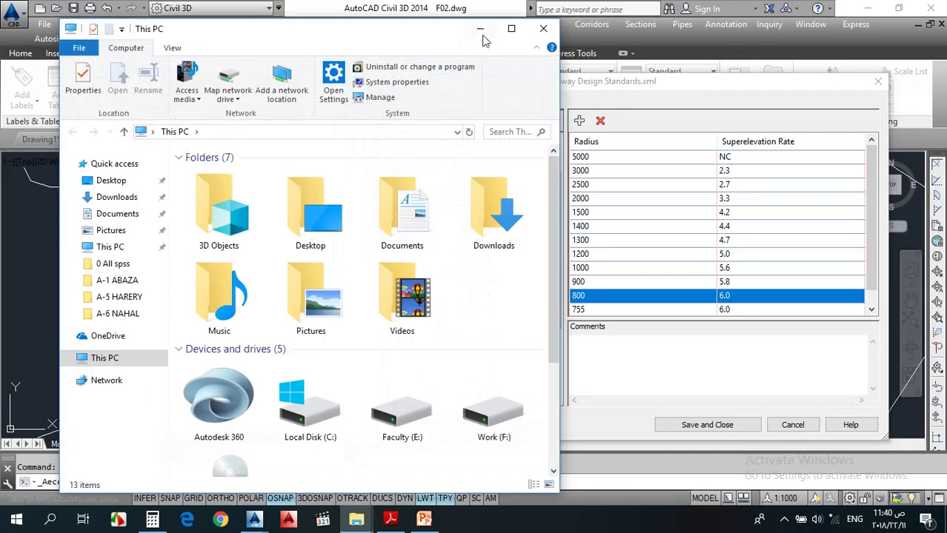
click(511, 29)
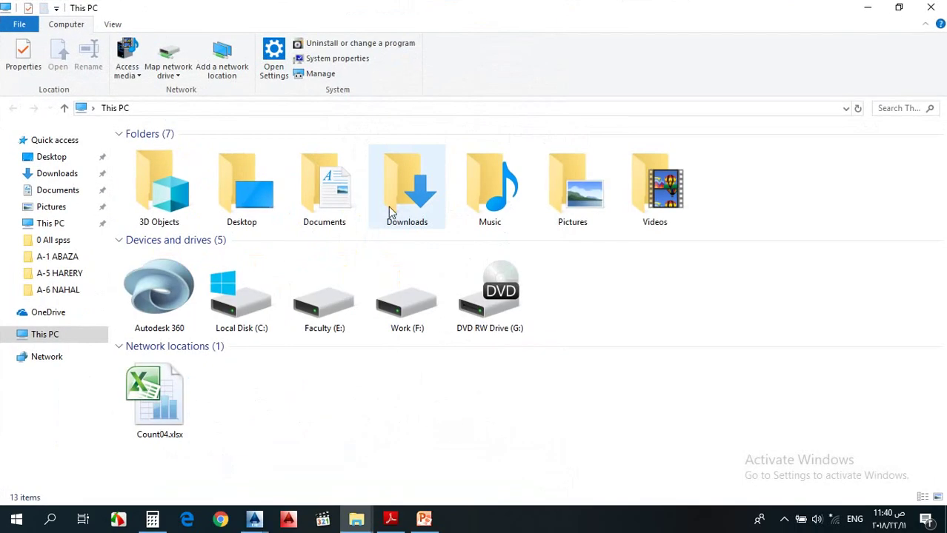
double_click(326, 305)
Open Part 3.pdf from the Faculty > 02-Egyptian Codes Issued 2008 folder and go to the circular curve radius equation on page 78.
double_click(190, 182)
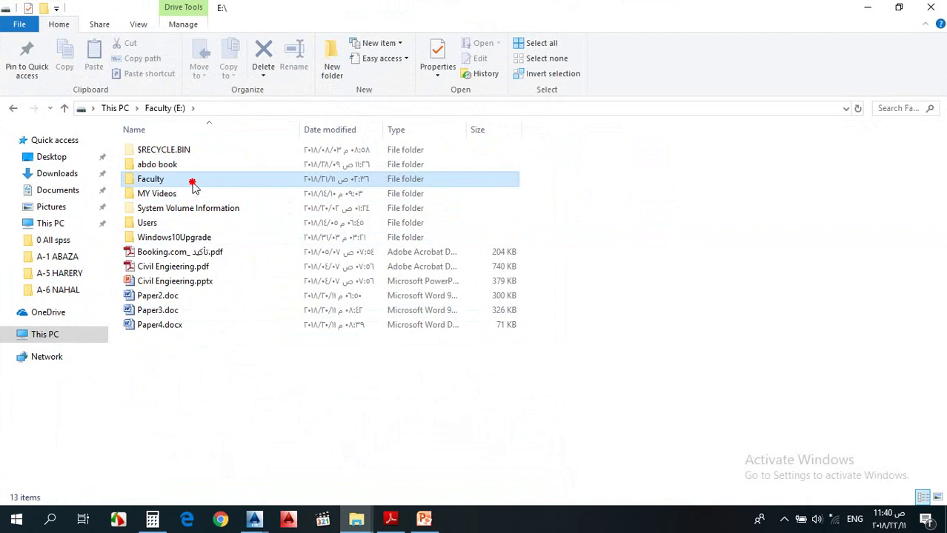
click(205, 153)
double_click(205, 153)
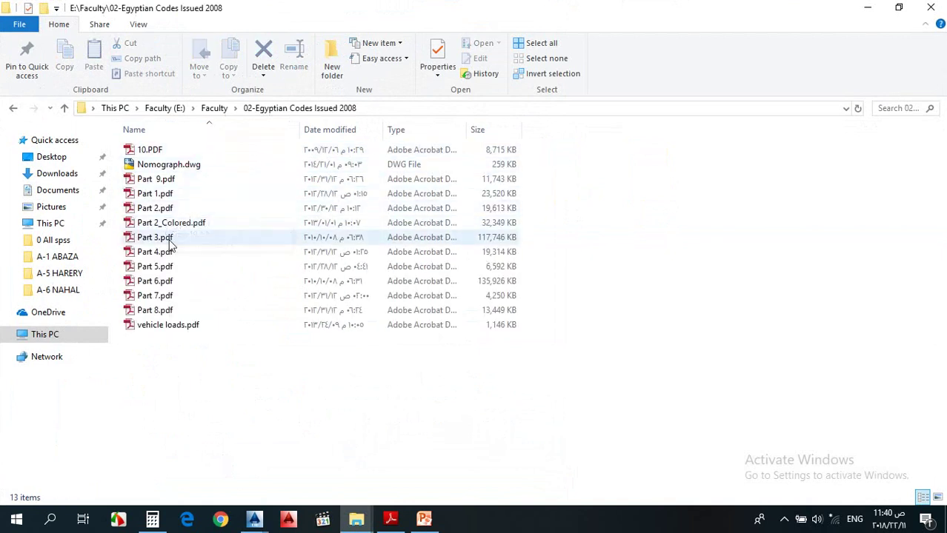
double_click(166, 237)
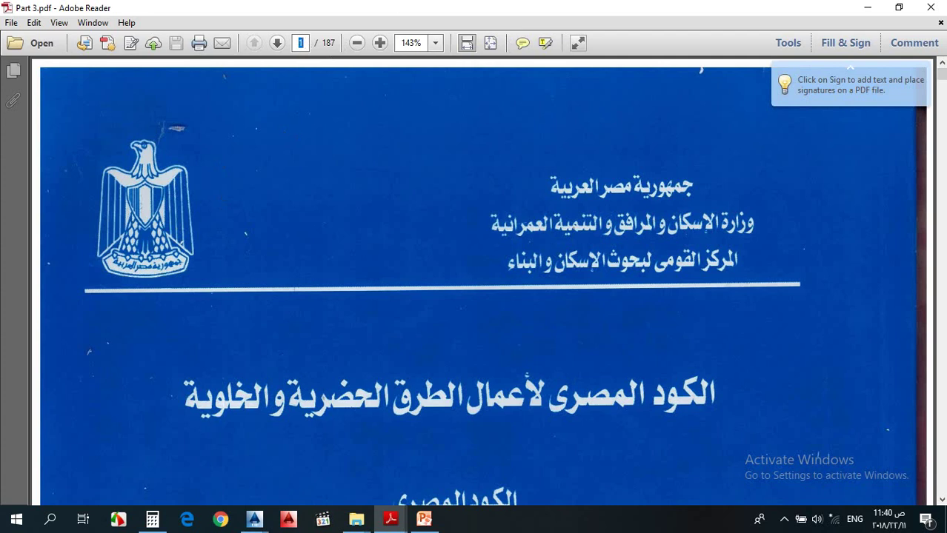
key(Return)
scroll(304, 112, down, 3)
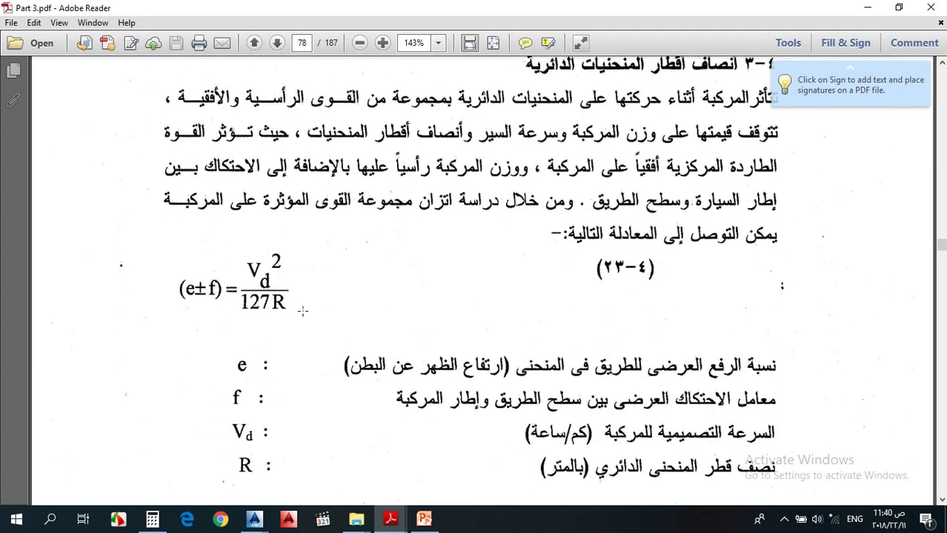
Examine the equation (e±f) = Vd²/127R, marking the whole formula, the radius R and the design speed term.
drag(324, 219, 125, 343)
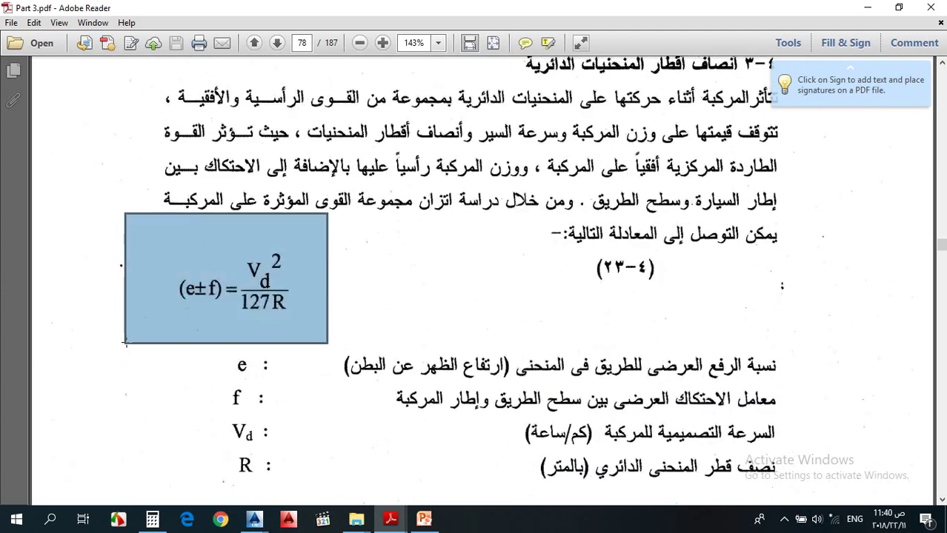
click(284, 308)
drag(297, 226, 236, 288)
click(198, 297)
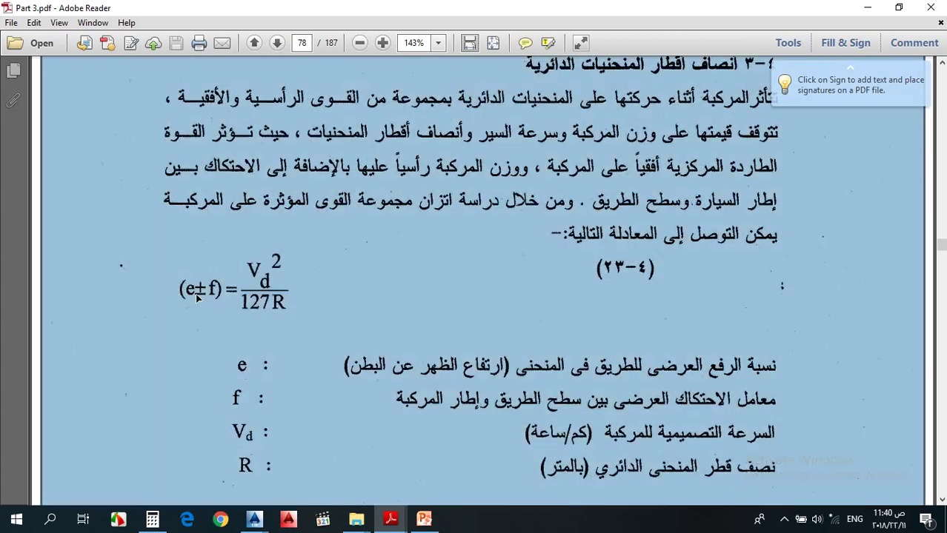
click(190, 293)
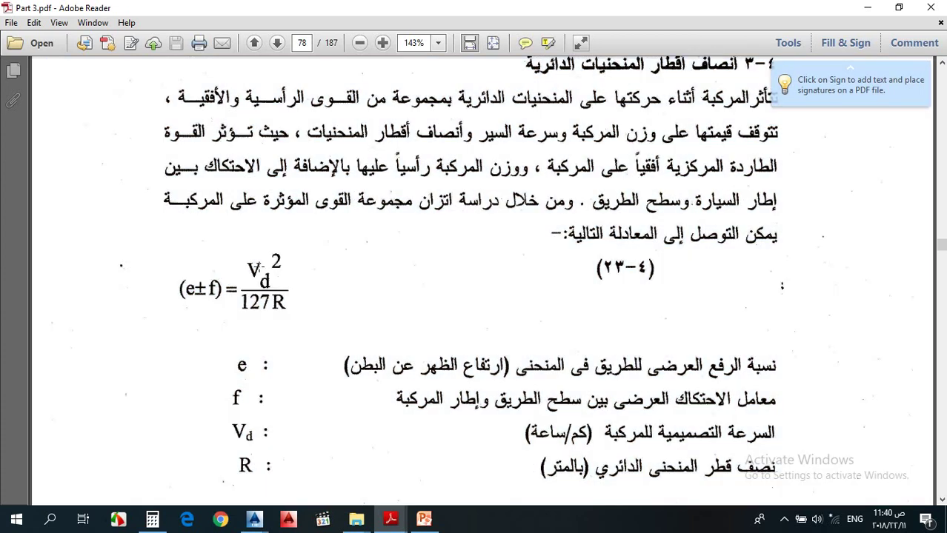
drag(284, 286, 271, 311)
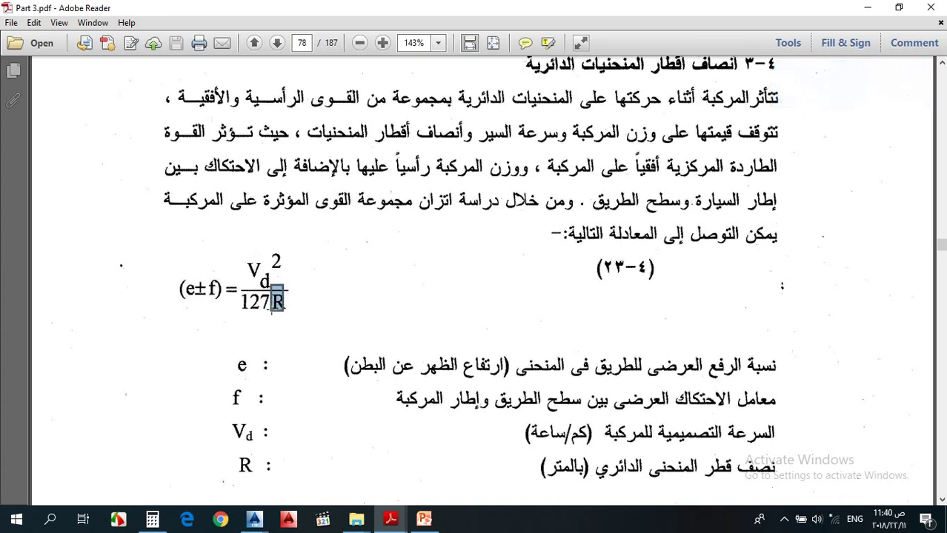
click(281, 305)
click(281, 304)
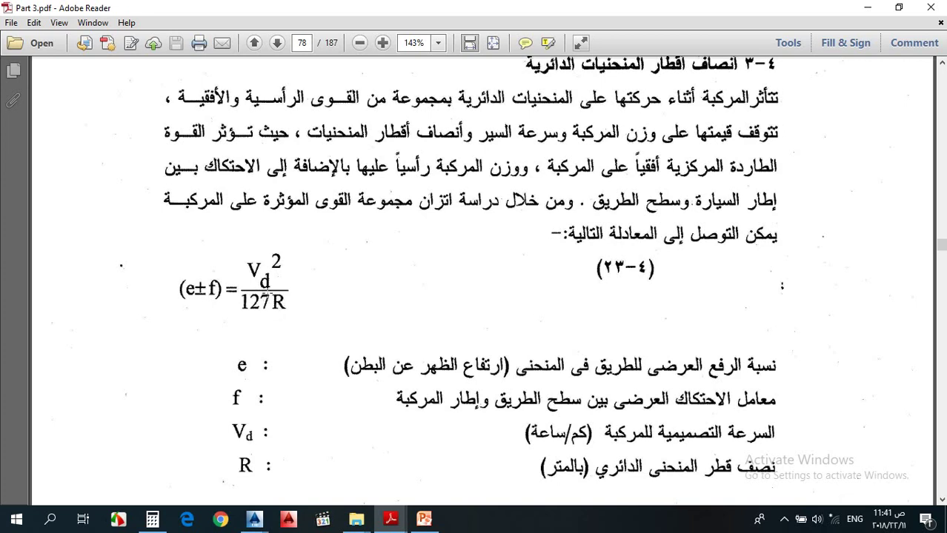
drag(267, 290, 304, 323)
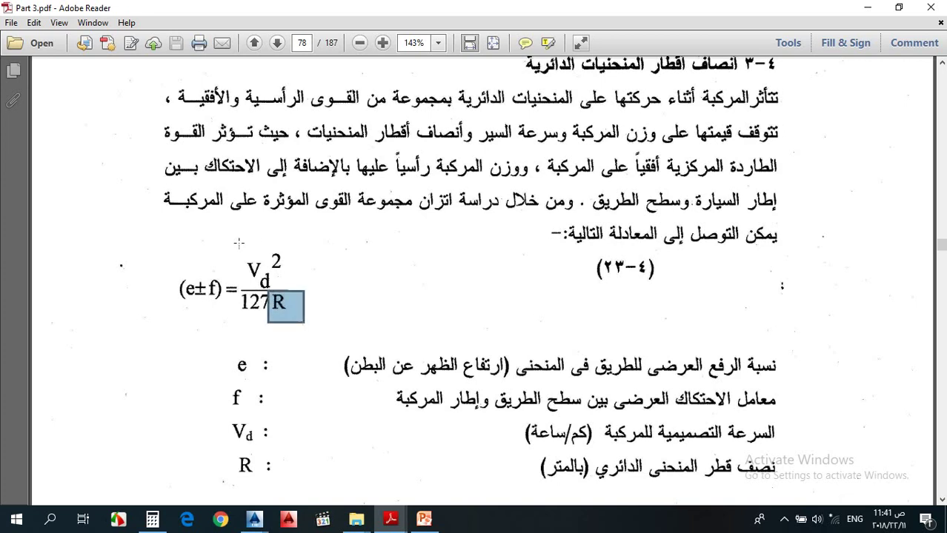
drag(239, 242, 293, 294)
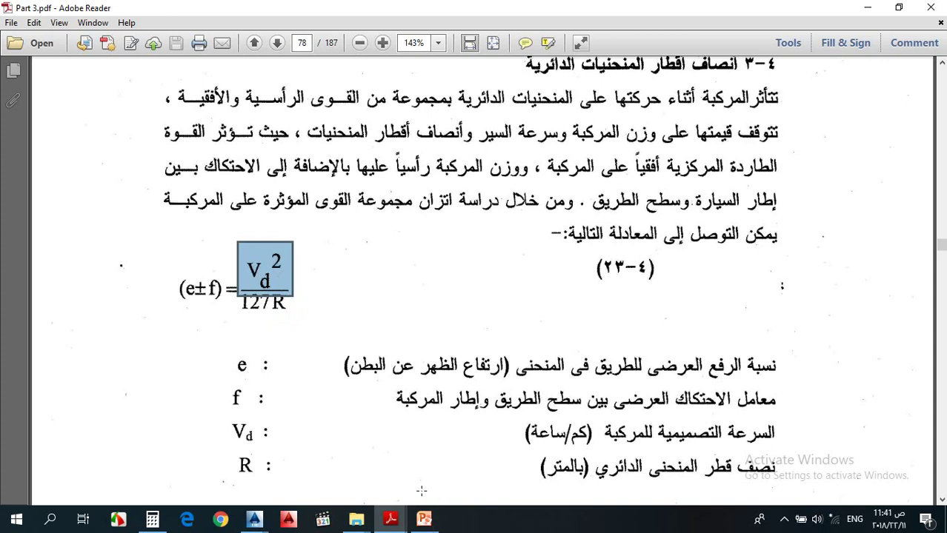
Return to the Design Criteria Editor in Civil 3D and compare the superelevation rates for radii 755, 800, 900 and 1000 at design speed 120.
click(867, 7)
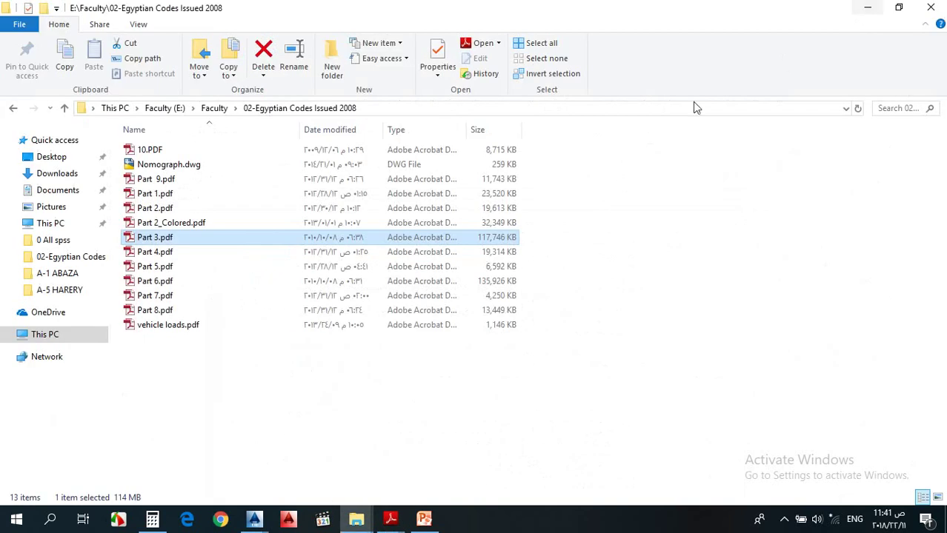
click(254, 518)
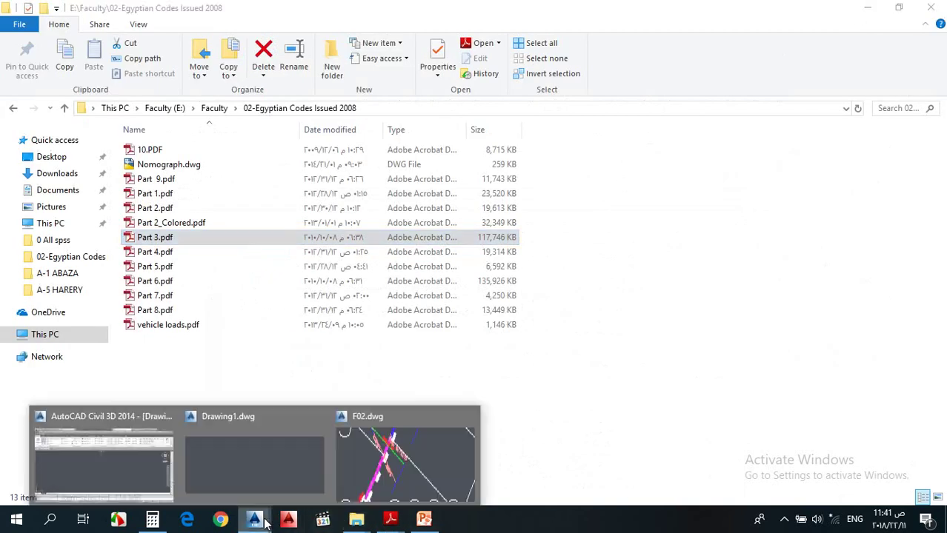
click(137, 480)
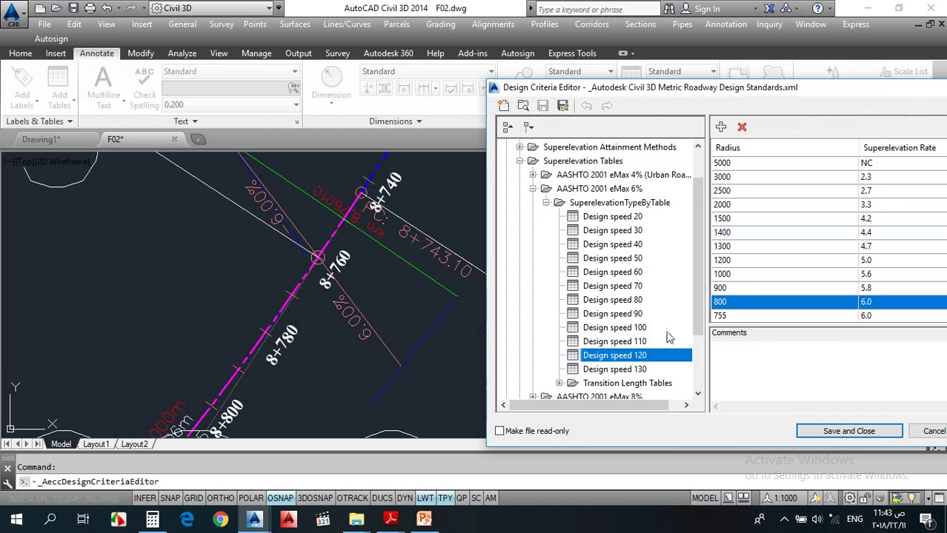
click(716, 315)
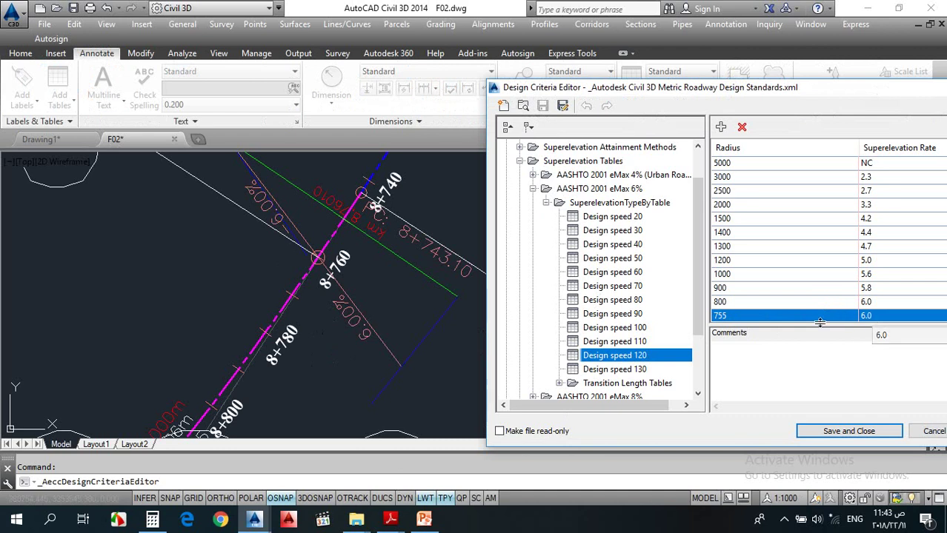
click(729, 302)
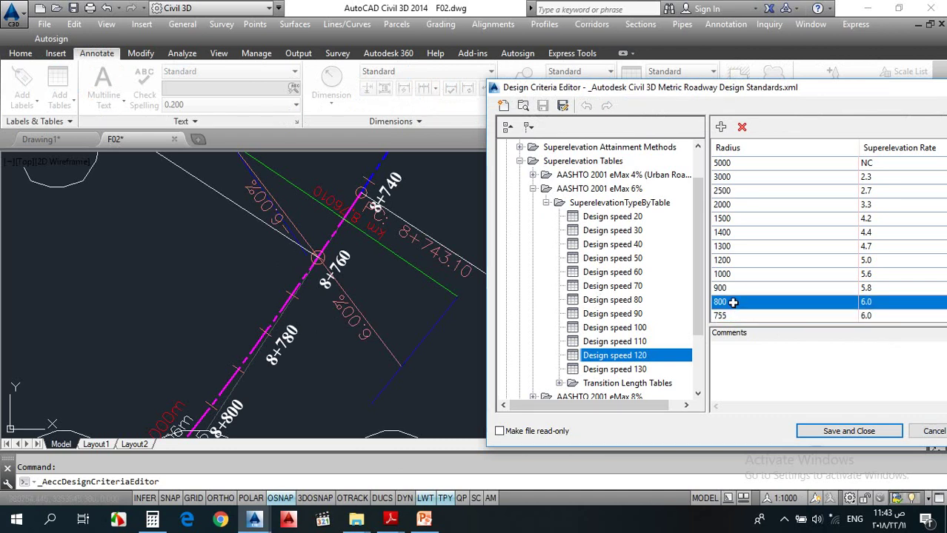
click(878, 303)
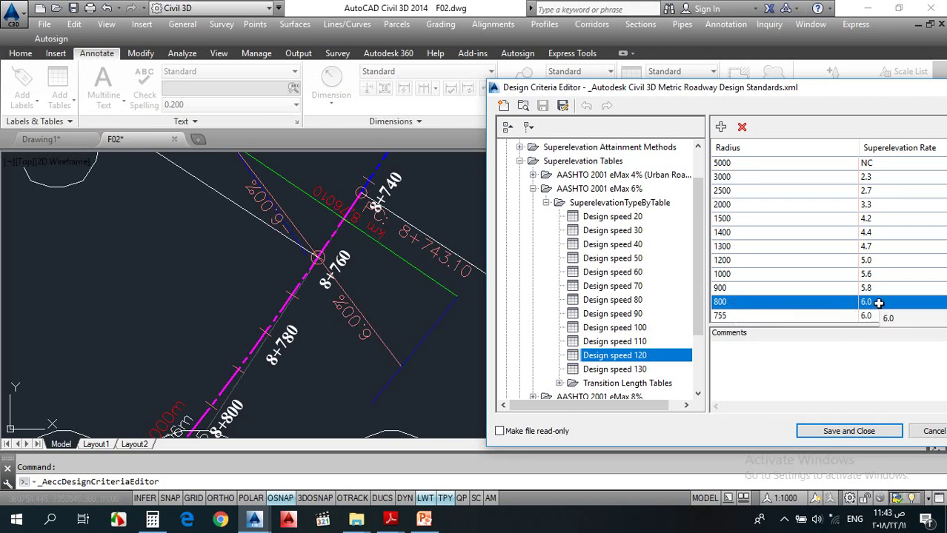
click(732, 289)
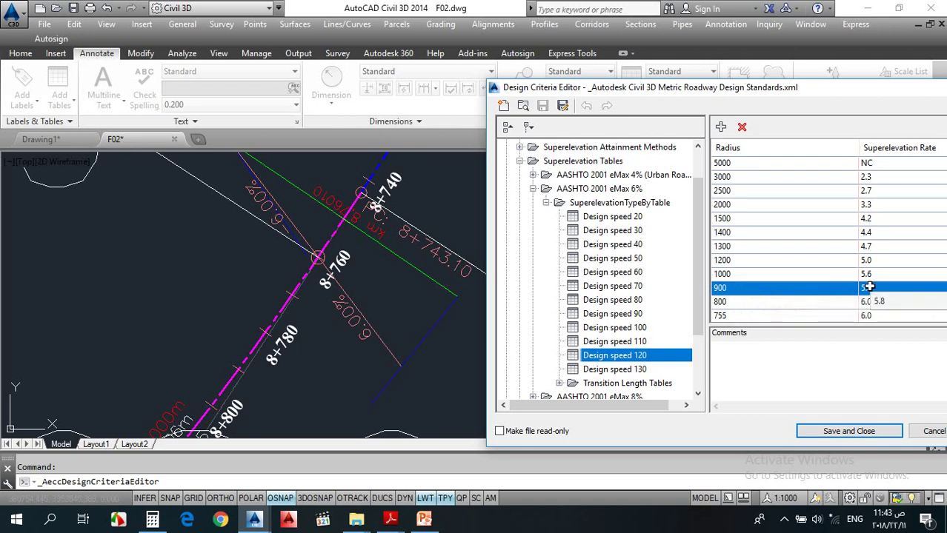
click(731, 274)
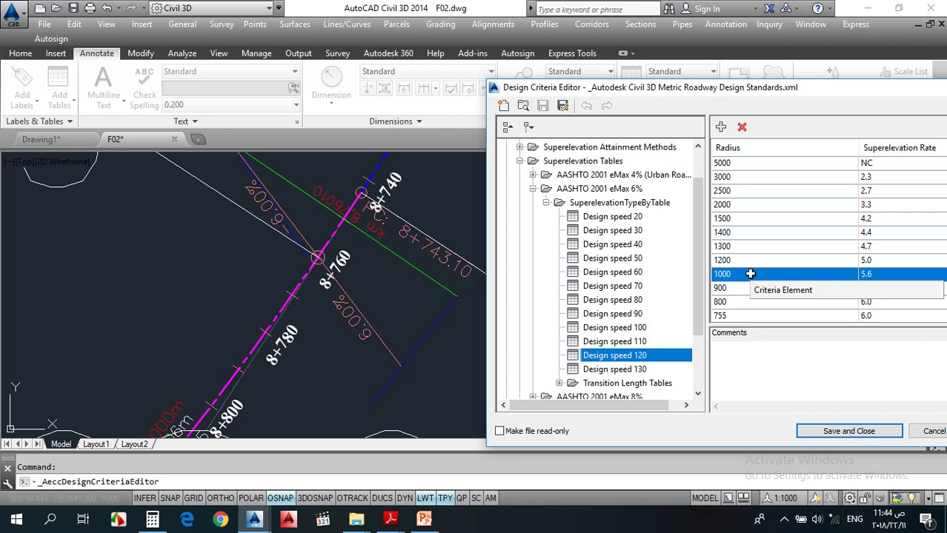
mouse_move(792, 99)
mouse_down()
mouse_move(537, 112)
mouse_move(649, 137)
mouse_up()
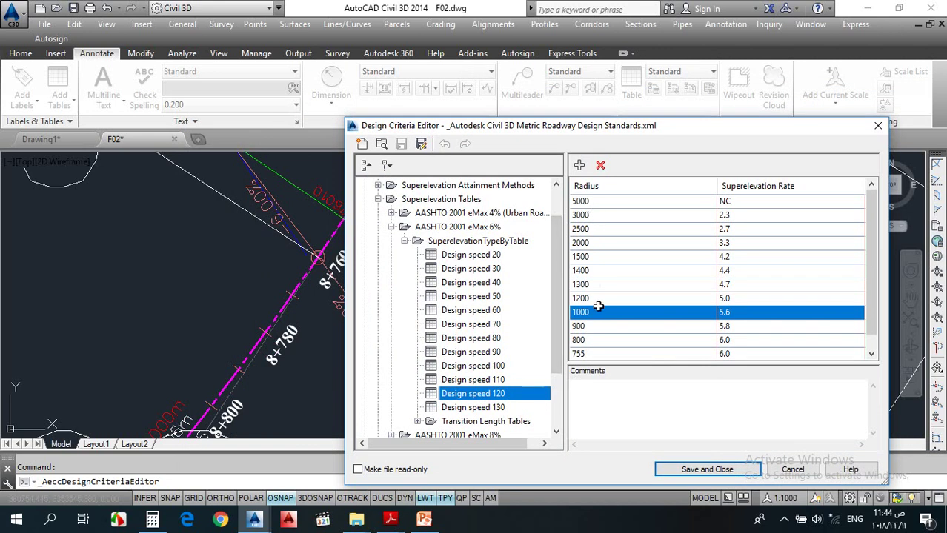
Check the superelevation rate for radius 800 at design speed 120 and move the Design Criteria Editor higher on the screen.
click(620, 342)
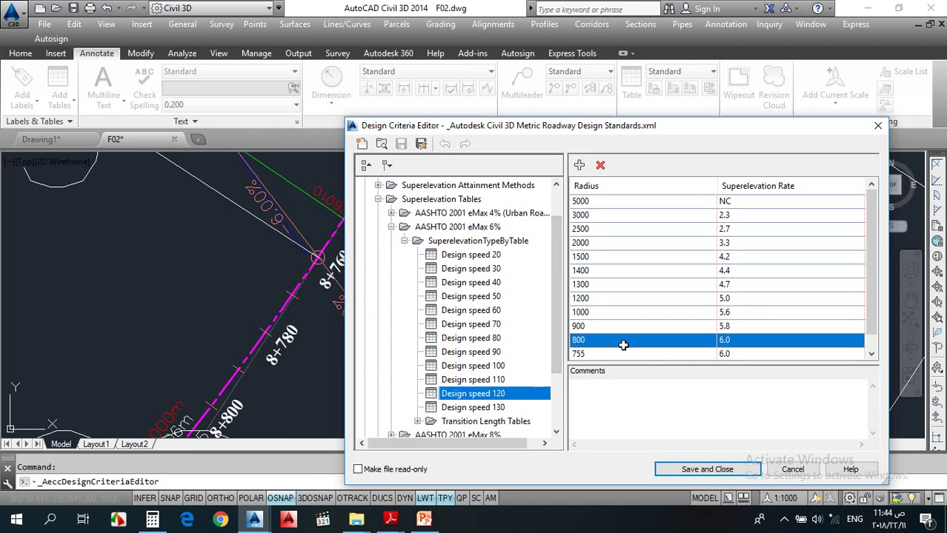
double_click(733, 341)
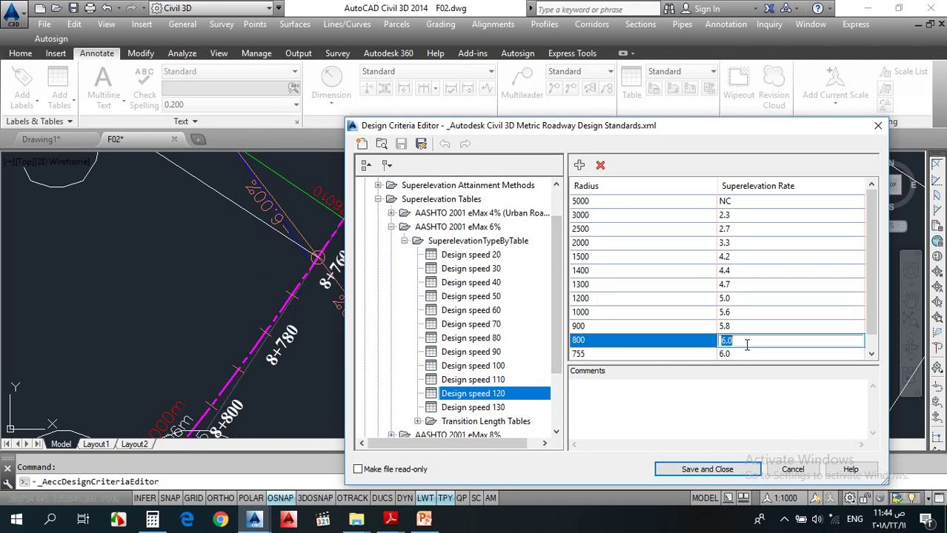
click(665, 129)
drag(683, 126, 700, 49)
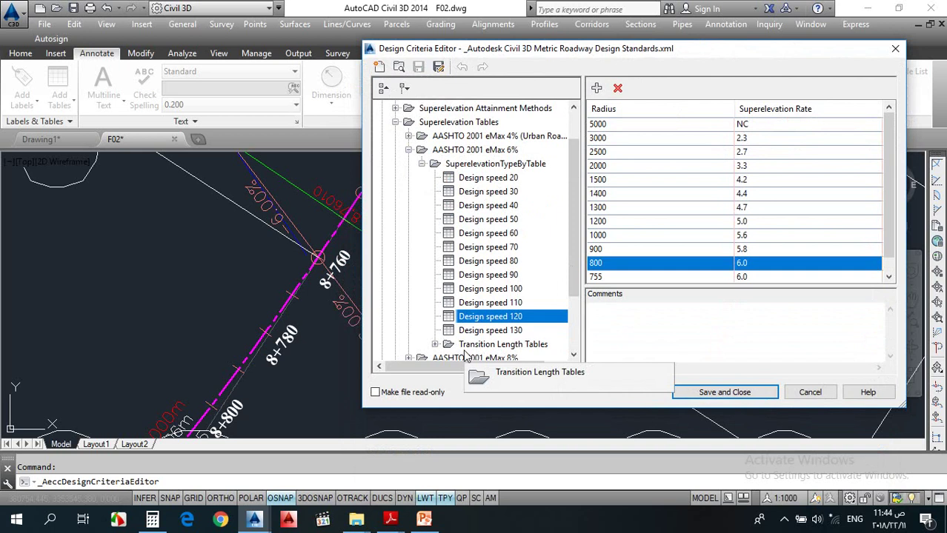
Look up the transition length for radius 800 in the AASHTO 2001 eMax 6% 4 Lane table for design speed 120.
click(436, 345)
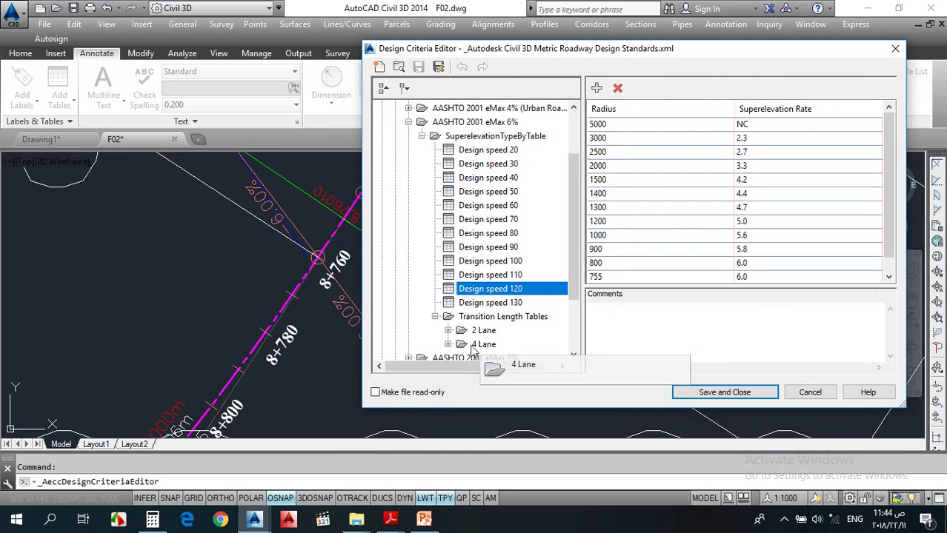
click(447, 345)
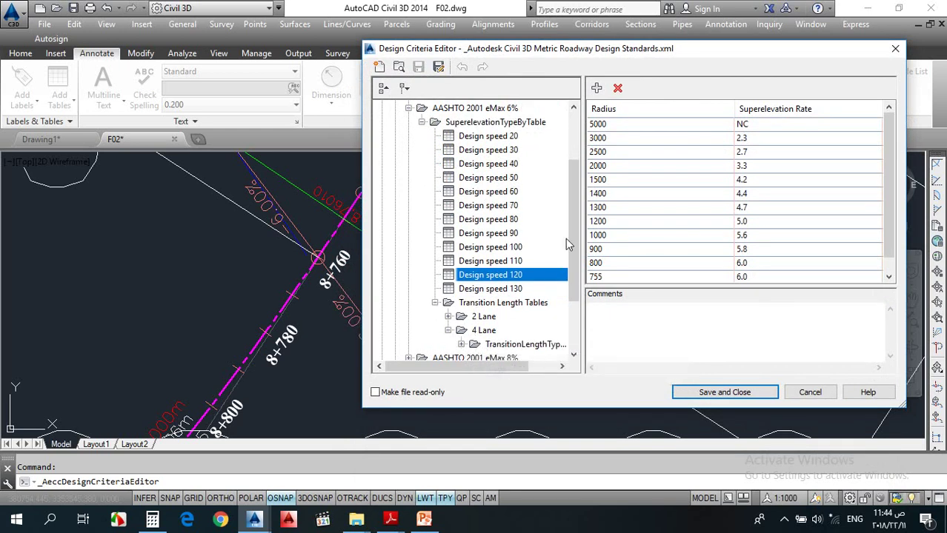
scroll(572, 237, down, 2)
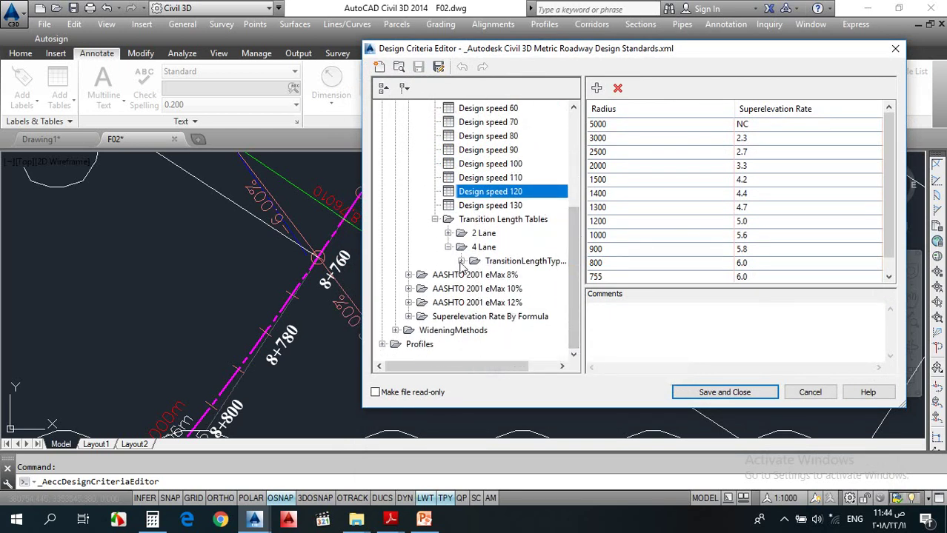
click(460, 261)
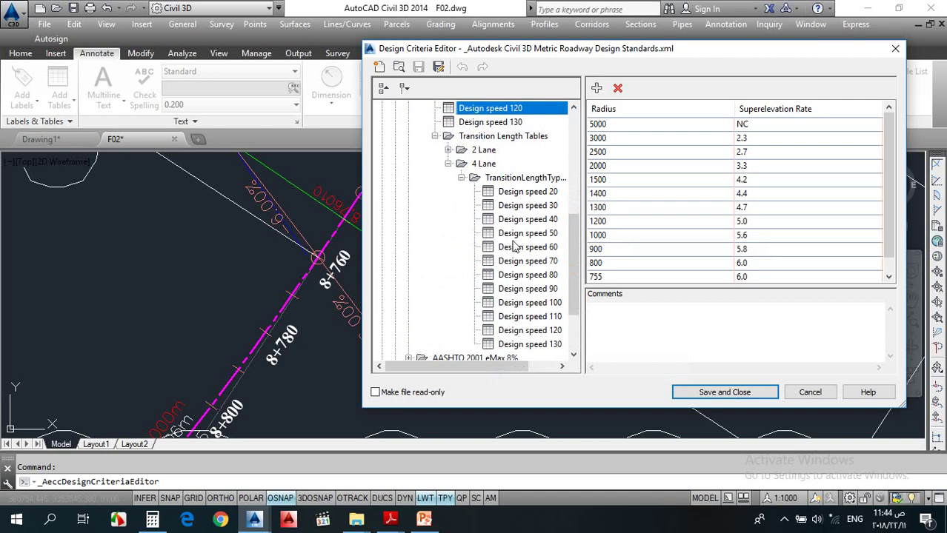
click(519, 333)
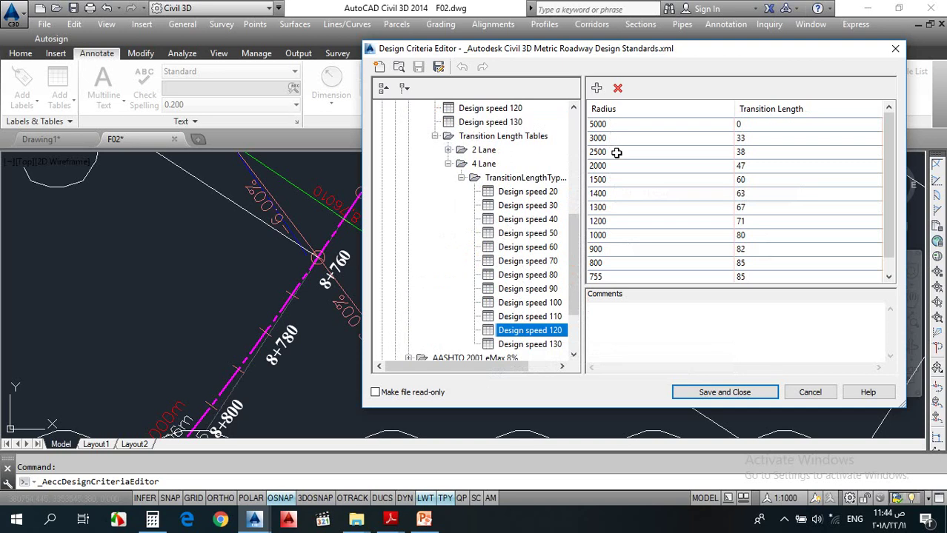
click(607, 262)
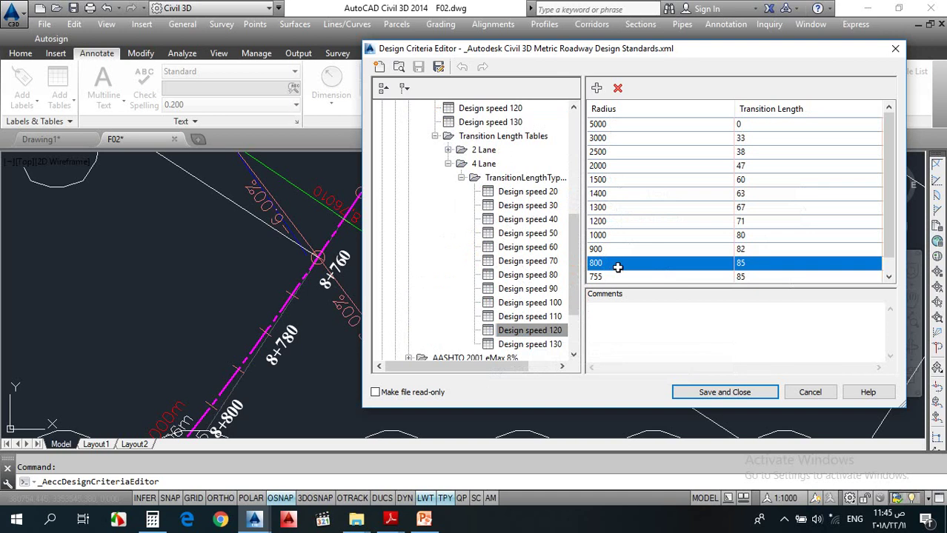
drag(760, 58, 652, 46)
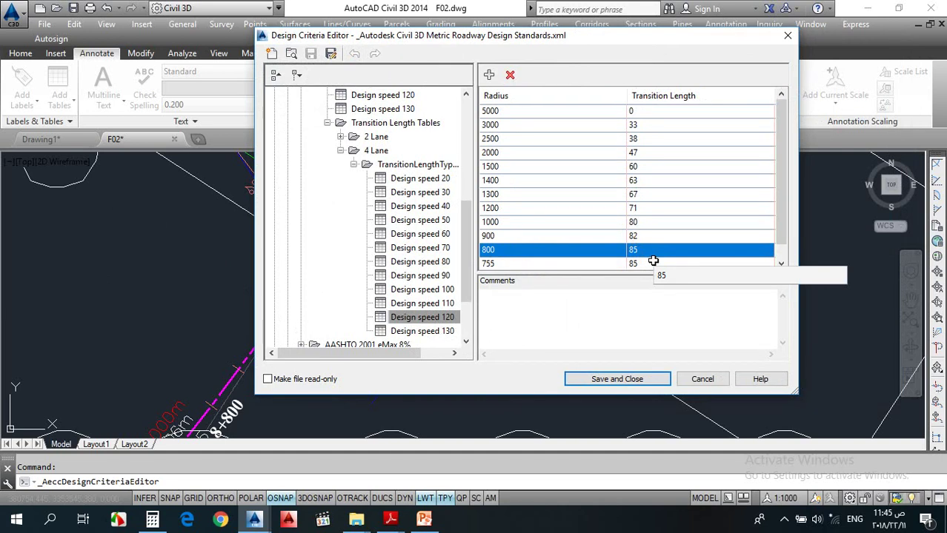
Switch to the AASHTO Green Book 2011 PDF and go to metric superelevation runoff Table 3-17a on page 210.
click(390, 519)
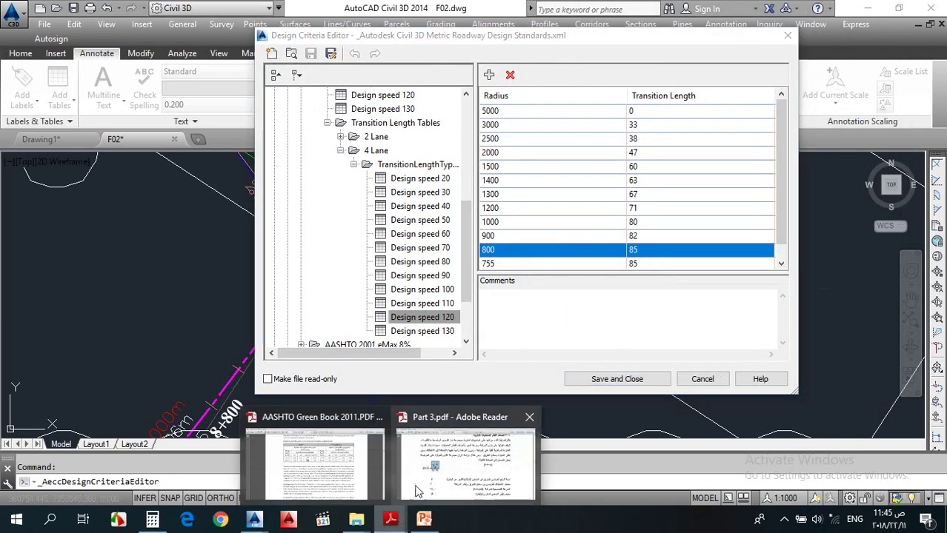
click(335, 474)
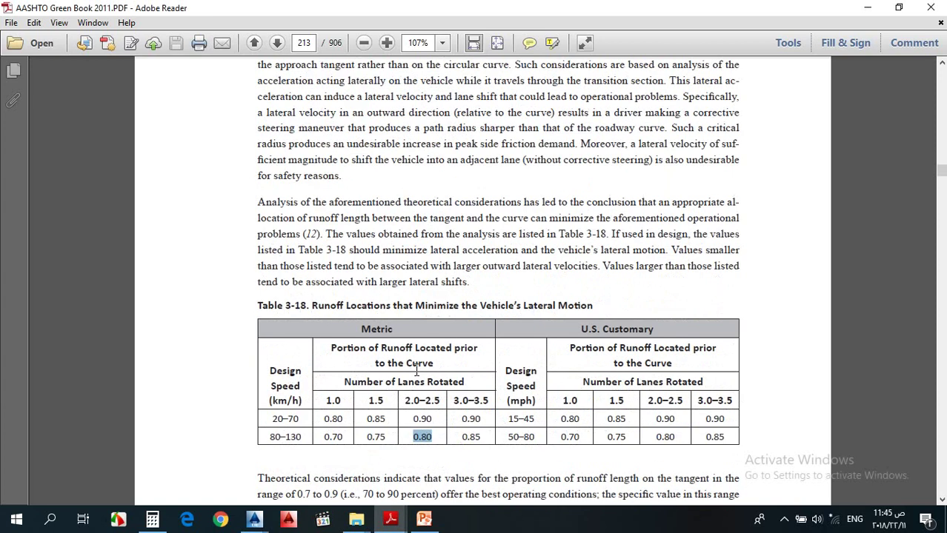
scroll(416, 372, up, 15)
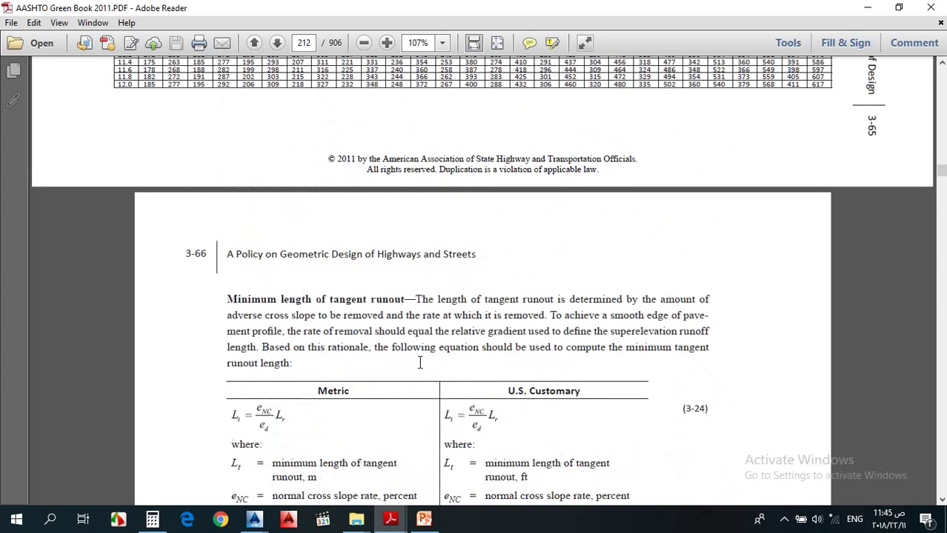
scroll(419, 362, up, 6)
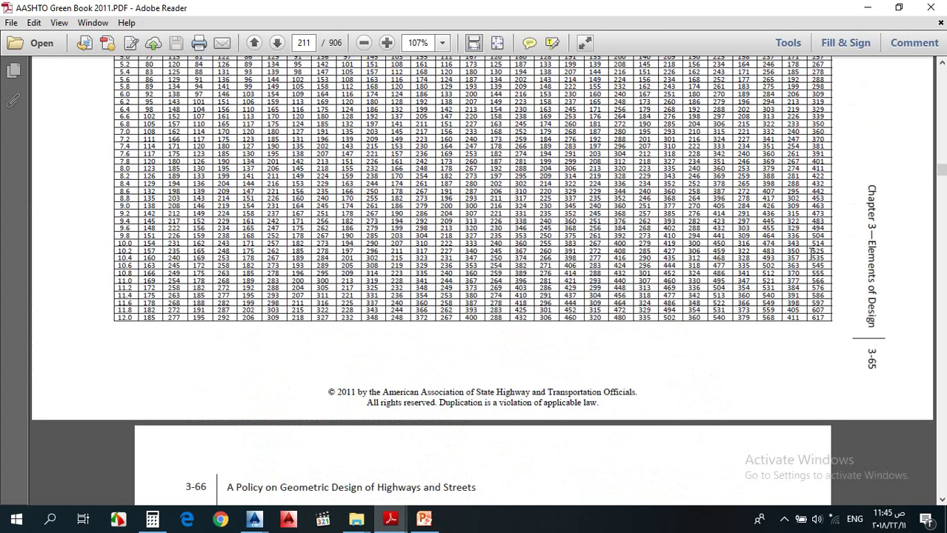
scroll(357, 267, up, 4)
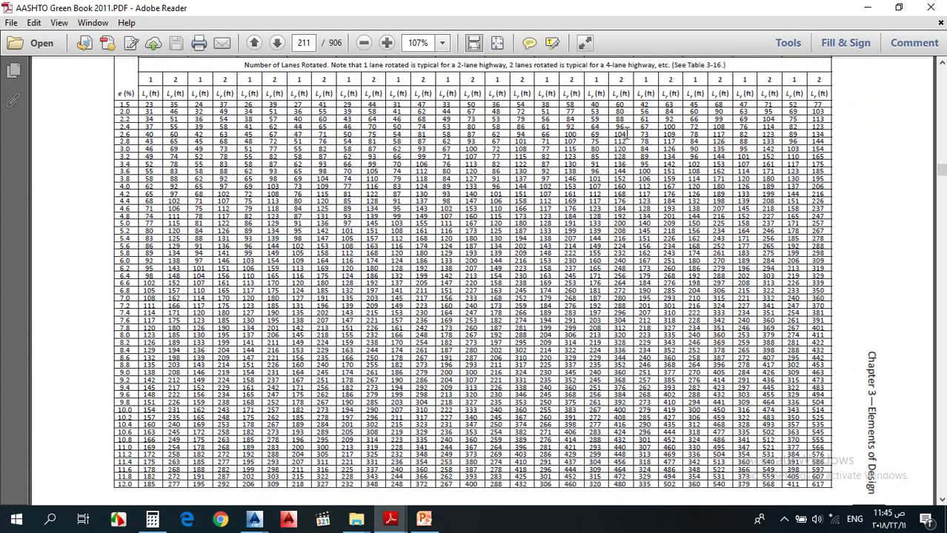
scroll(609, 158, up, 2)
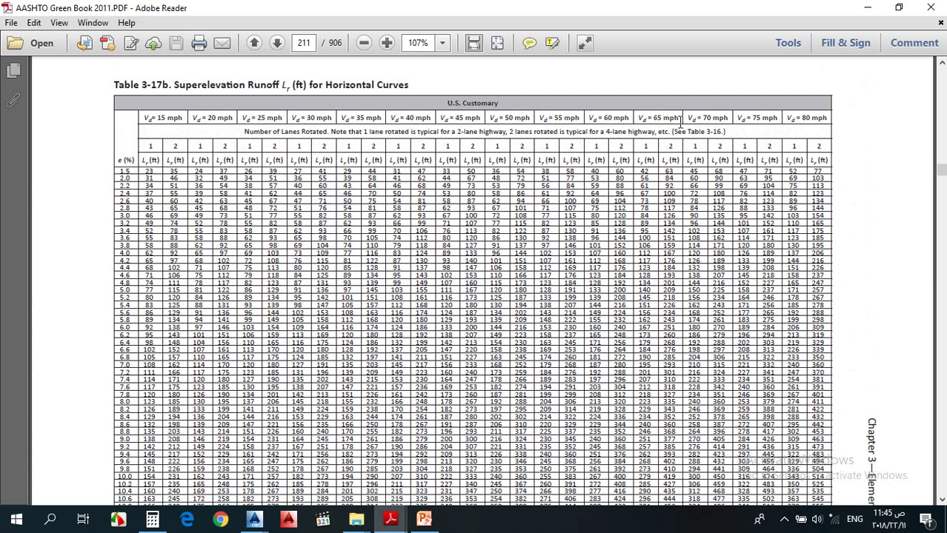
scroll(661, 191, up, 20)
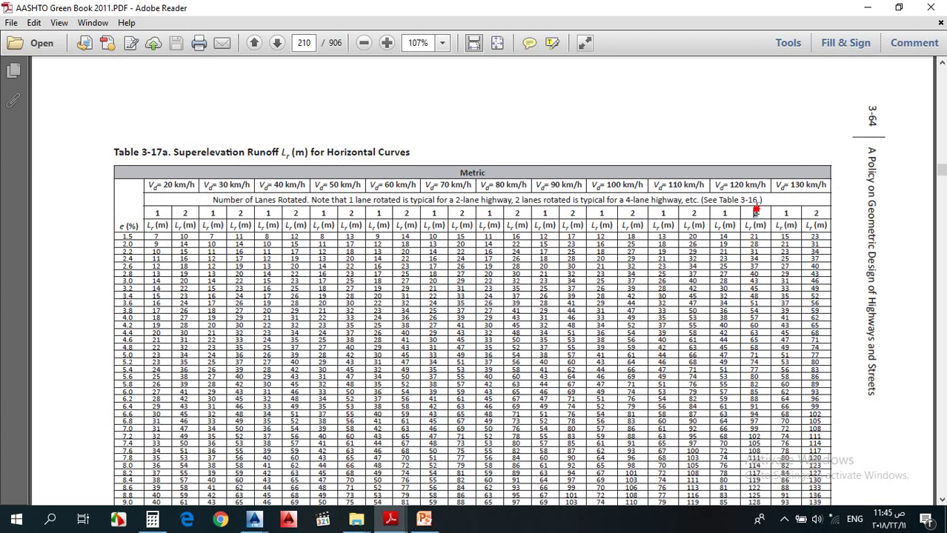
Mark the two-lane heading under 120 km/h in Table 3-17a and trace its runoff values down to the 6.0% row.
double_click(755, 213)
scroll(756, 213, down, 1)
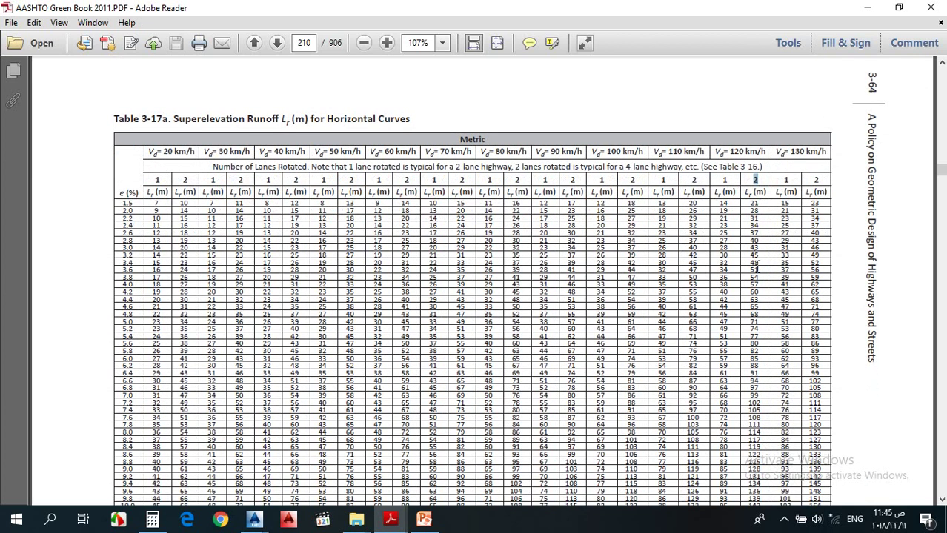
drag(754, 290, 754, 371)
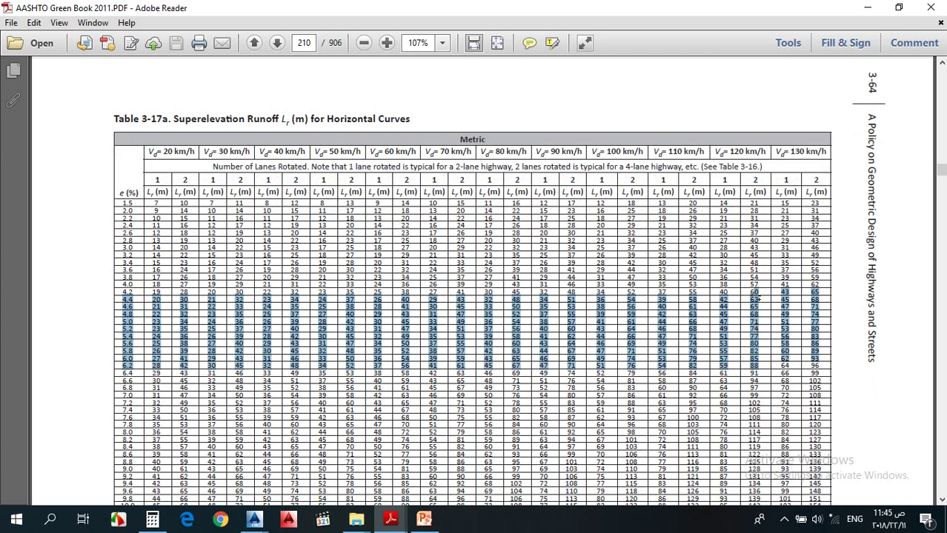
click(760, 295)
drag(757, 292, 754, 355)
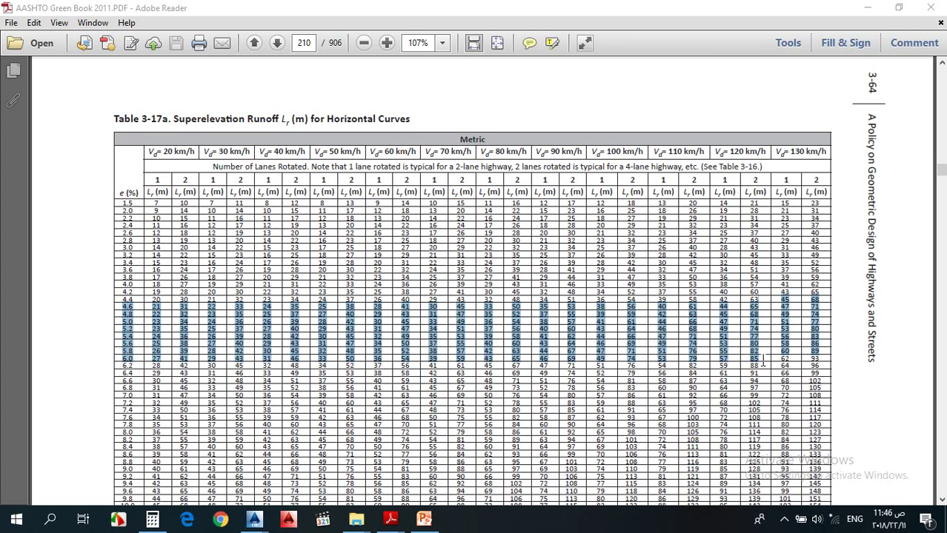
Return to the F02 drawing in Civil 3D and close the Design Criteria Editor.
click(866, 7)
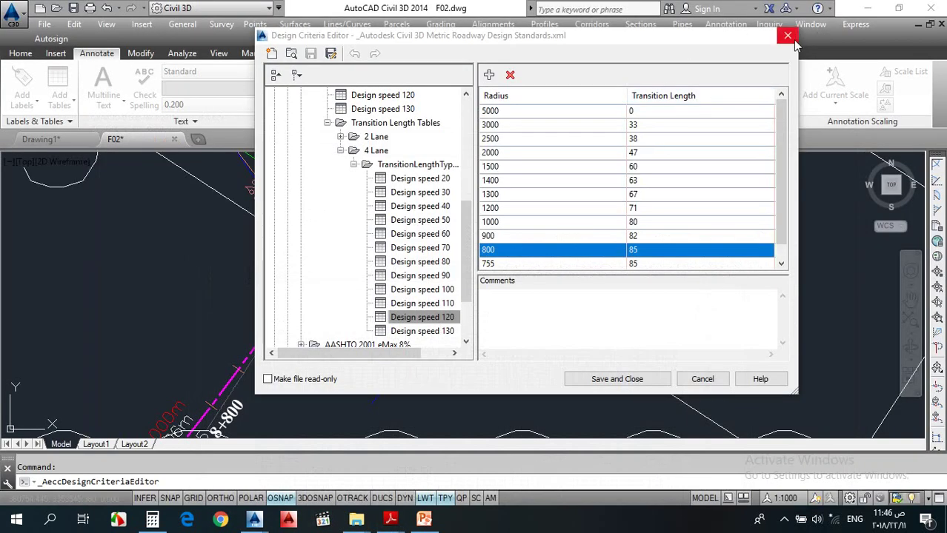
click(787, 35)
click(563, 260)
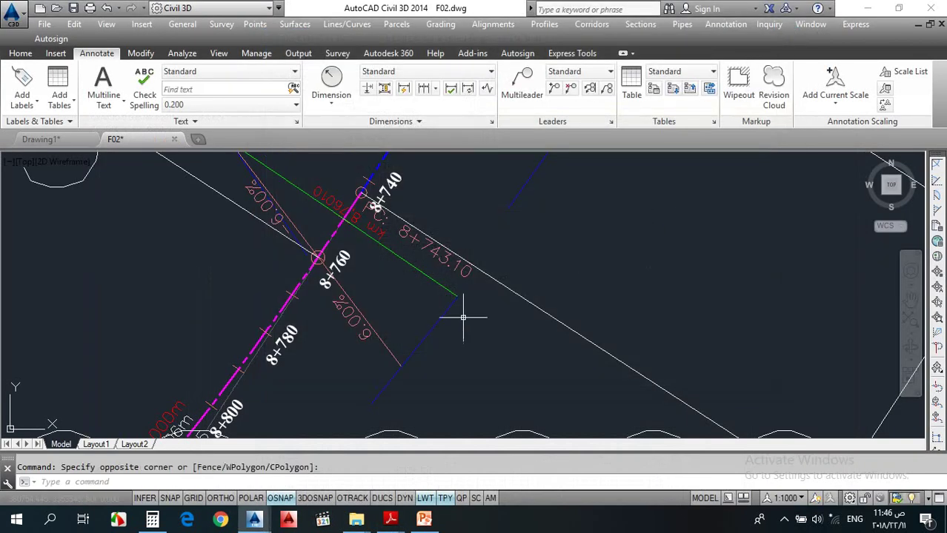
Examine the superelevation labels along R1 at the curve near station 8+743 and at the 800 m radius curve near station 16+790.
scroll(461, 317, up, 5)
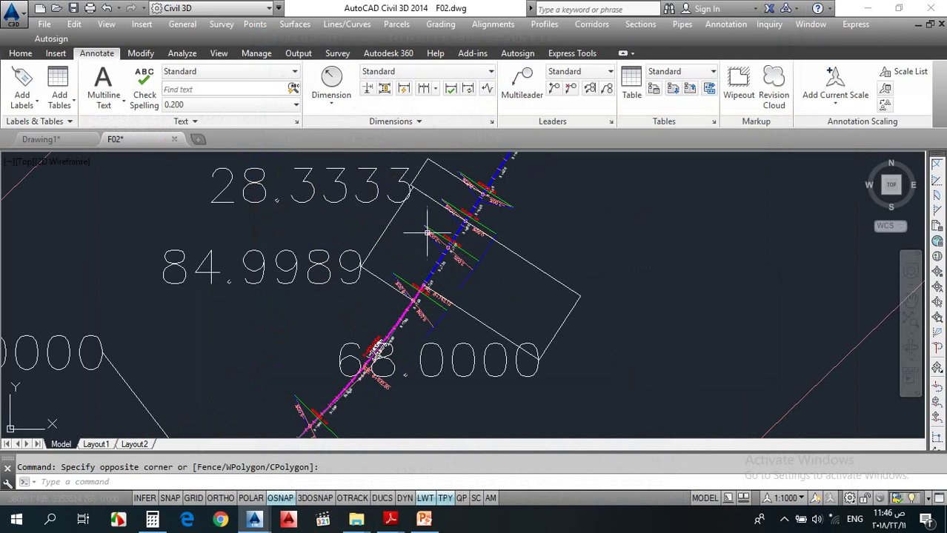
scroll(437, 215, up, 4)
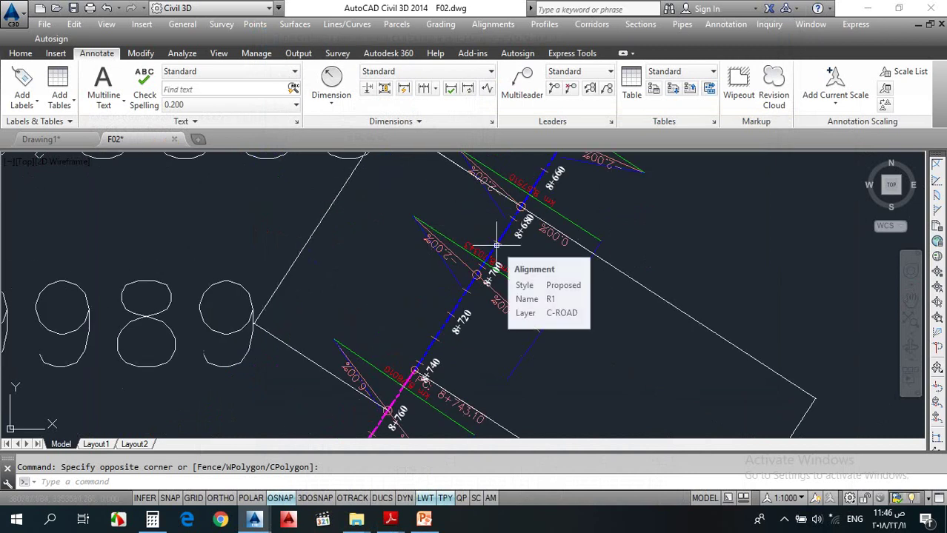
scroll(496, 245, down, 10)
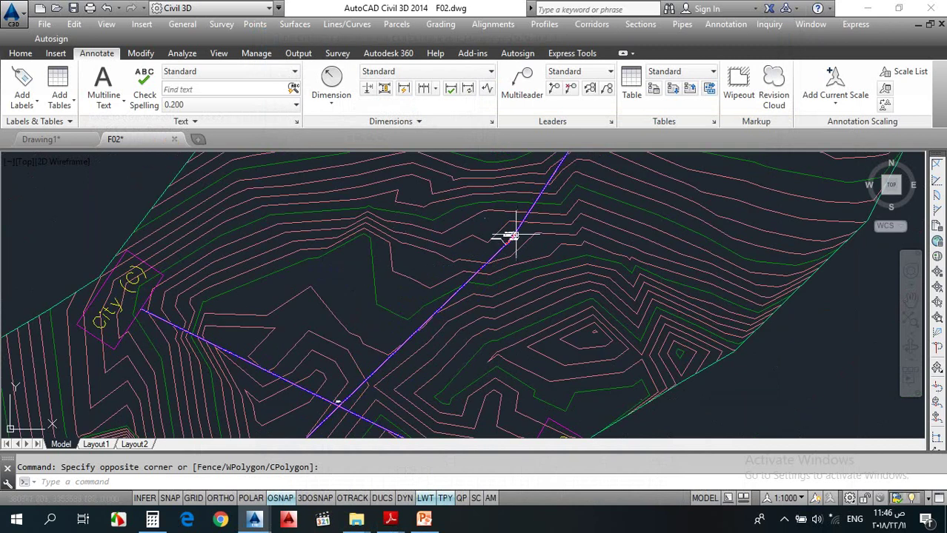
scroll(458, 279, up, 10)
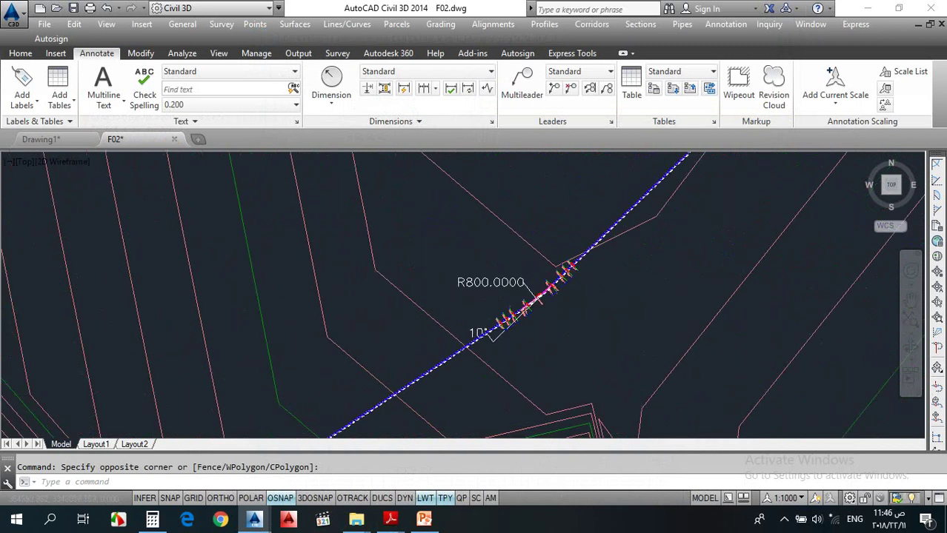
scroll(554, 274, up, 4)
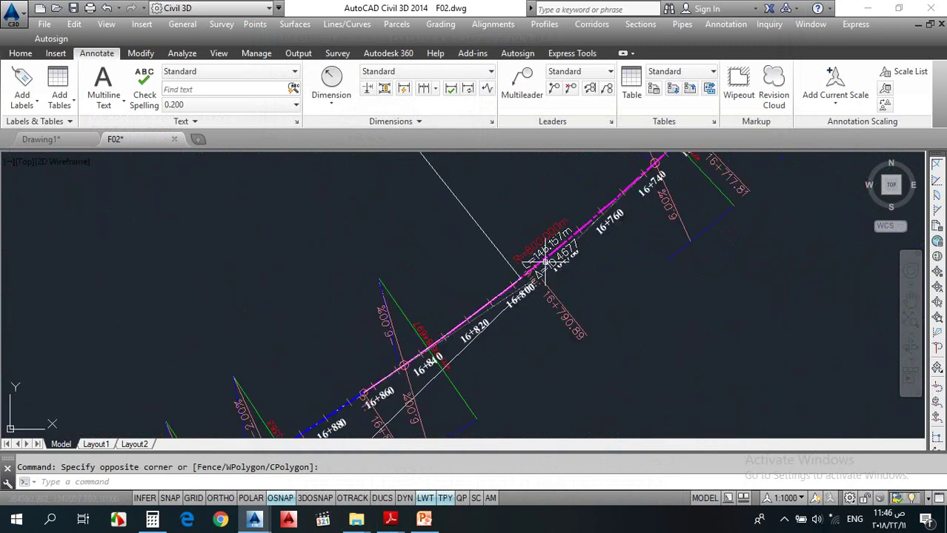
scroll(459, 267, down, 3)
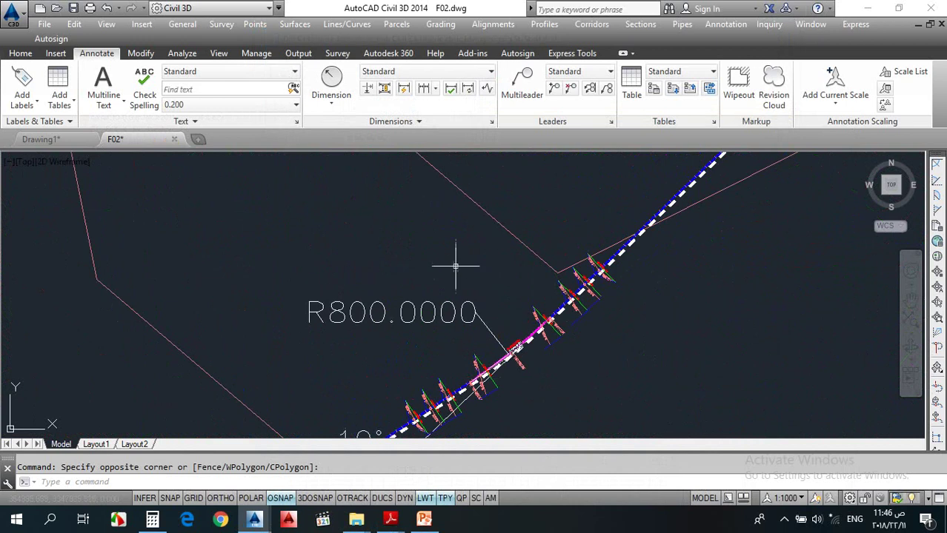
mouse_move(387, 328)
scroll(521, 357, up, 4)
scroll(518, 329, down, 5)
scroll(570, 300, up, 8)
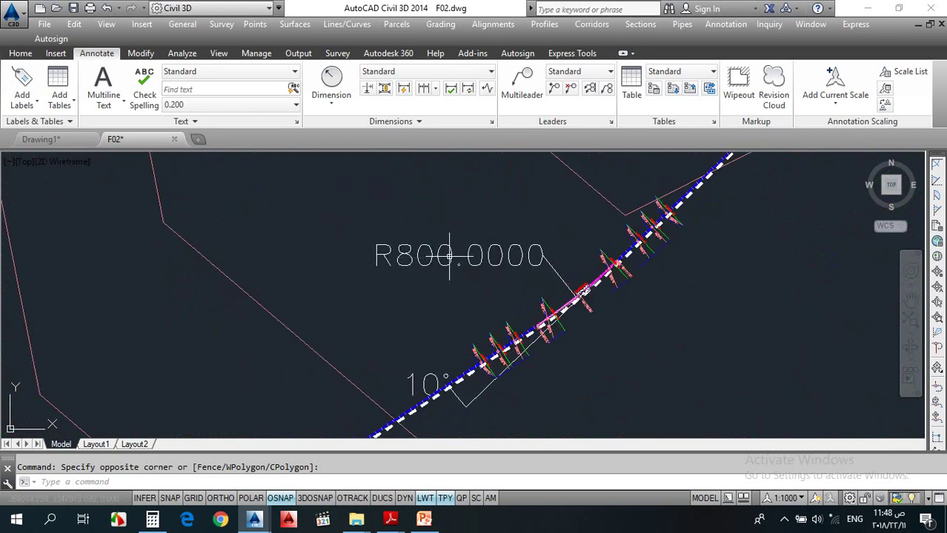
scroll(593, 296, up, 6)
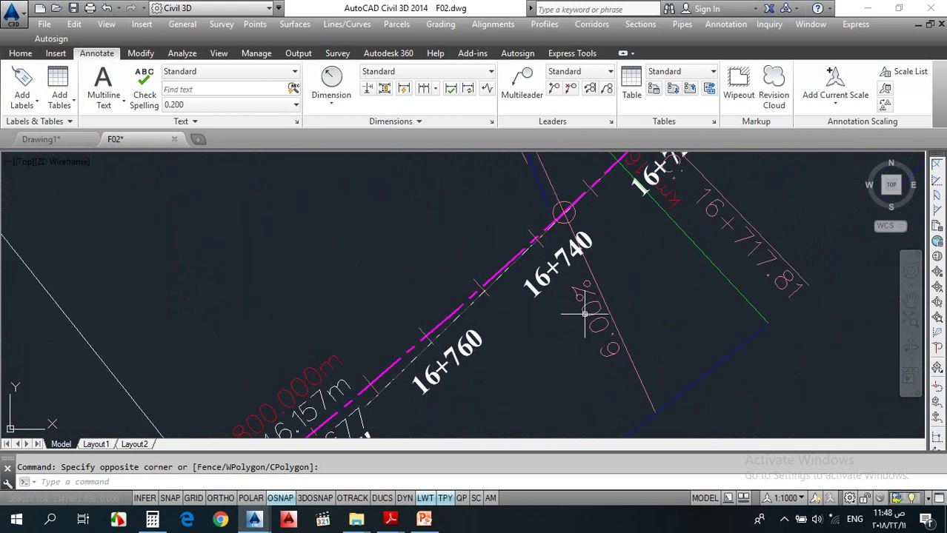
scroll(585, 314, down, 5)
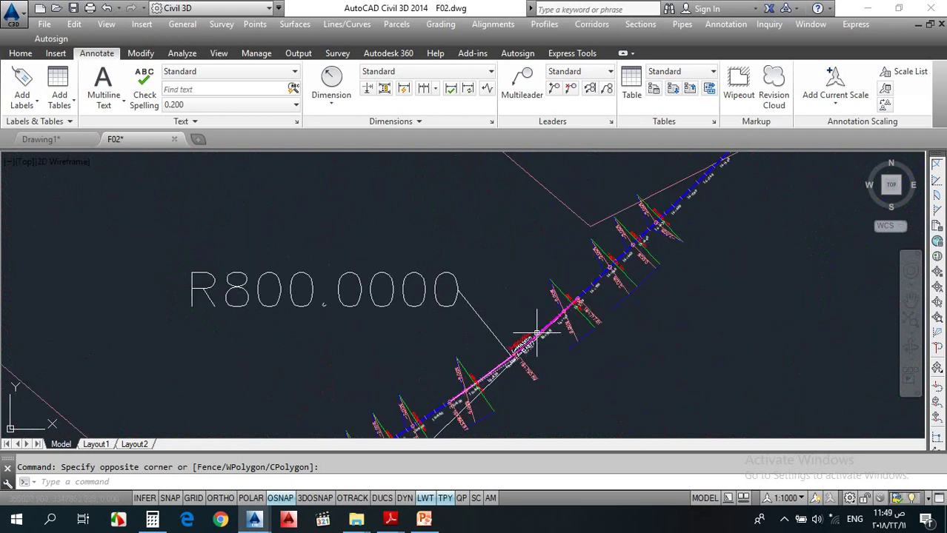
scroll(538, 335, up, 5)
scroll(519, 326, down, 4)
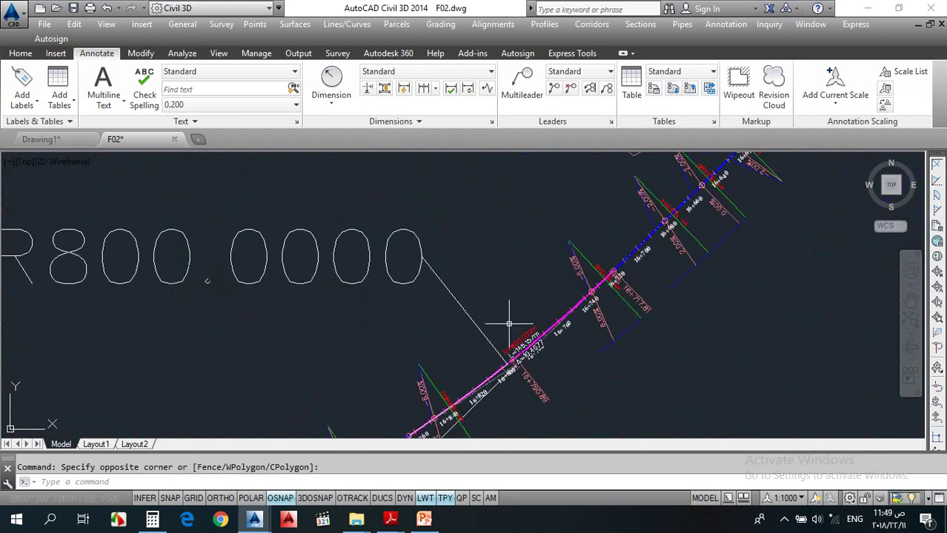
scroll(509, 324, down, 1)
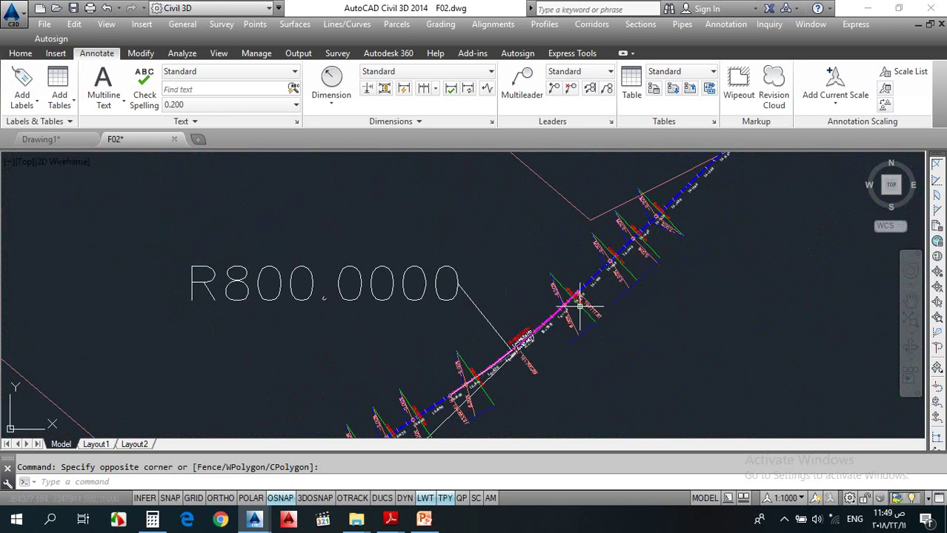
scroll(574, 310, up, 5)
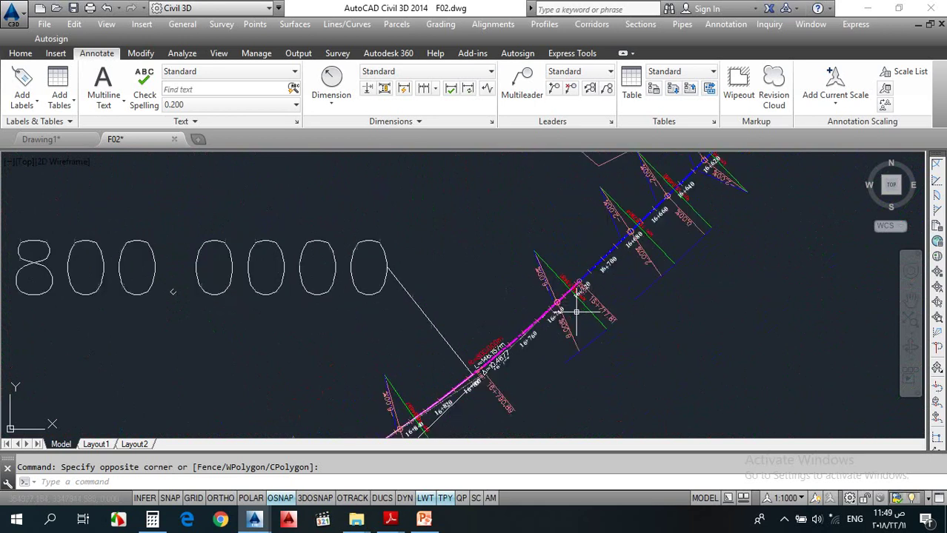
Set the radius of alignment R1's third curve, near station 16+790, to 1000 m in the alignment entities table and close the table.
key(Escape)
click(505, 337)
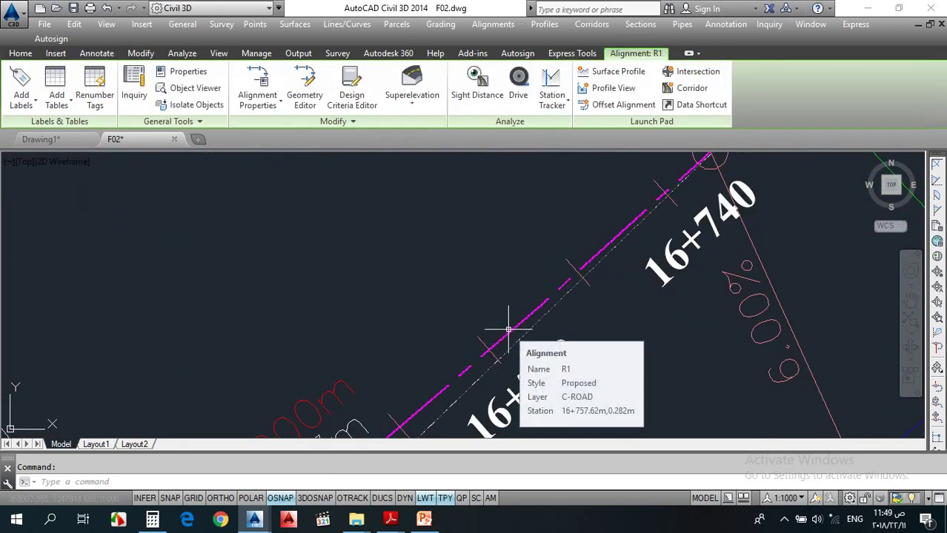
click(303, 104)
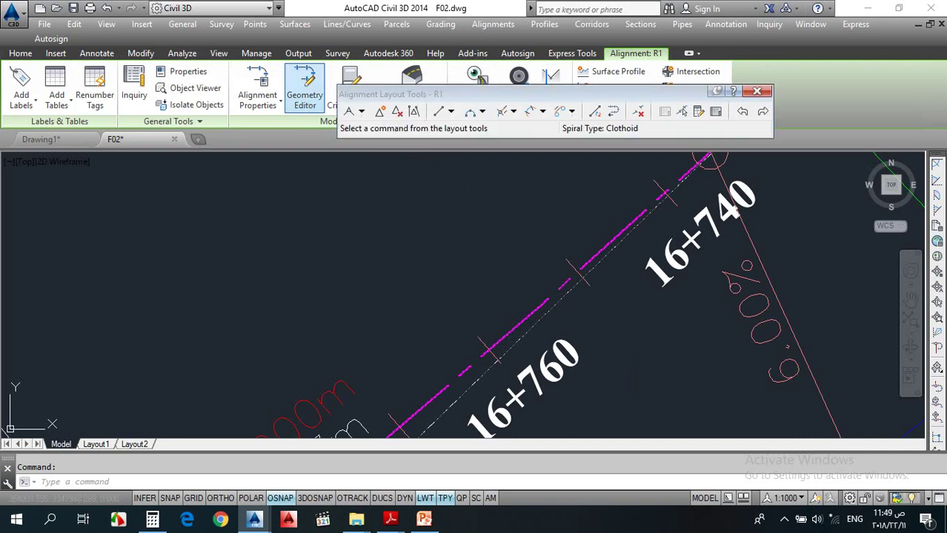
click(717, 112)
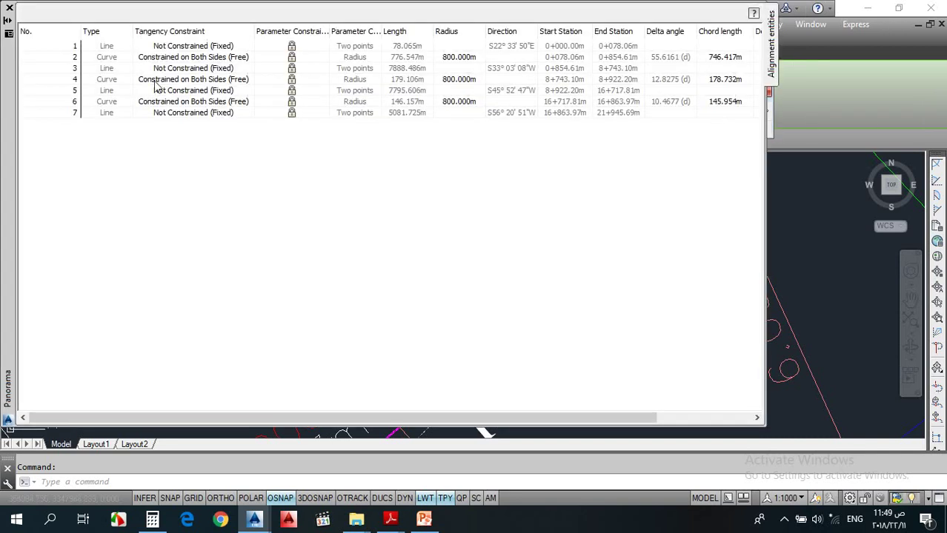
double_click(461, 102)
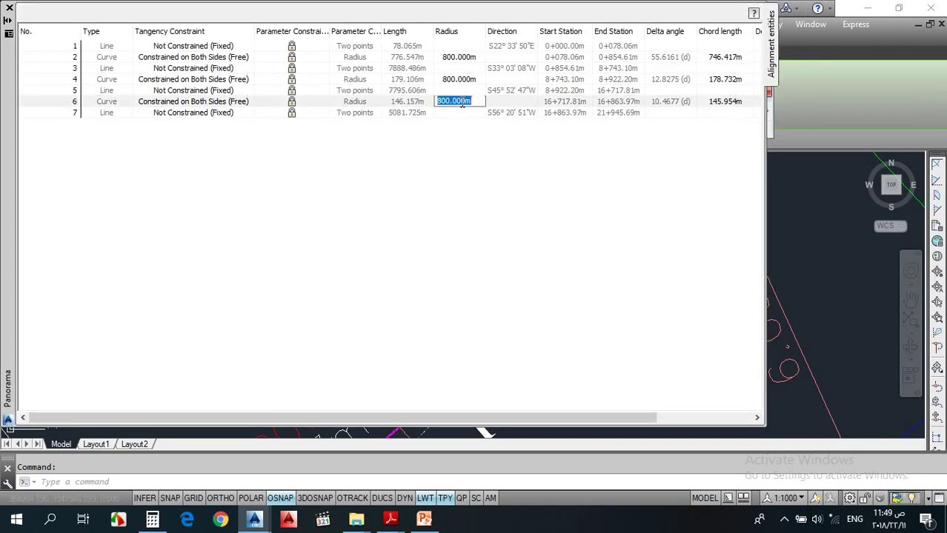
text(1000)
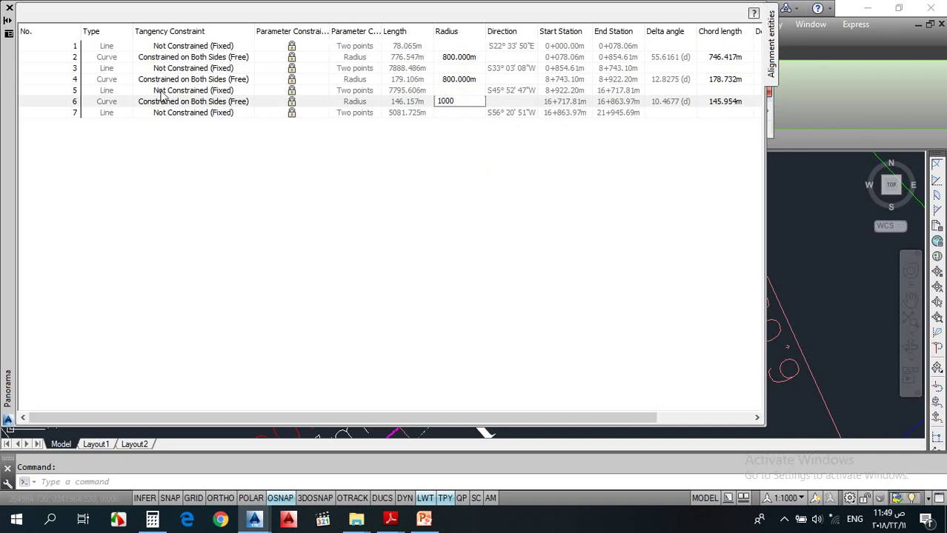
key(Return)
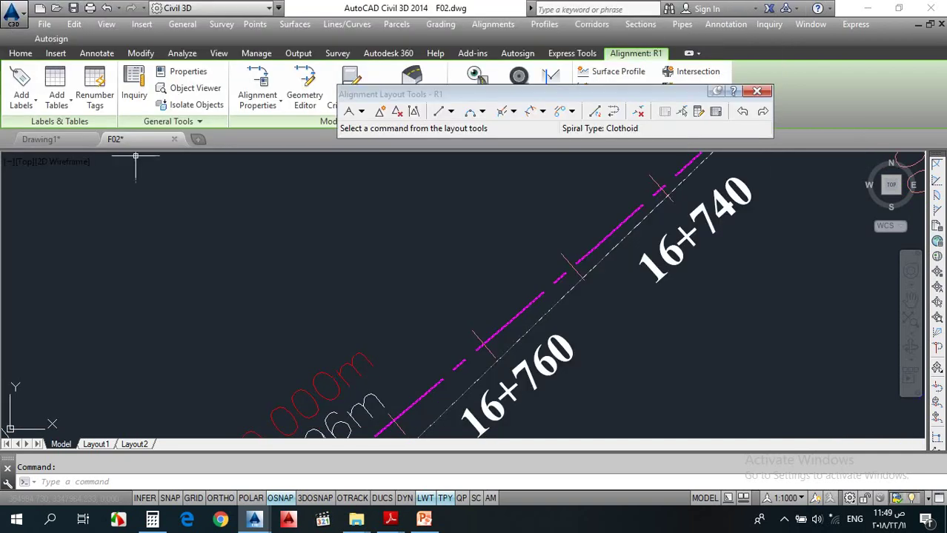
click(9, 7)
scroll(282, 258, down, 3)
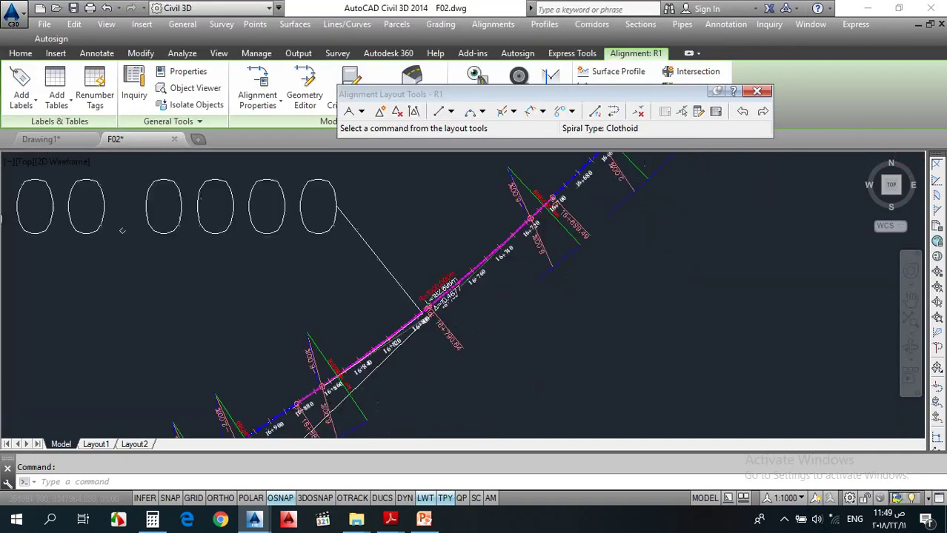
Delete the outdated R800.0000 radius dimension from the curve near station 16+790.
click(396, 258)
key(Escape)
text(l)
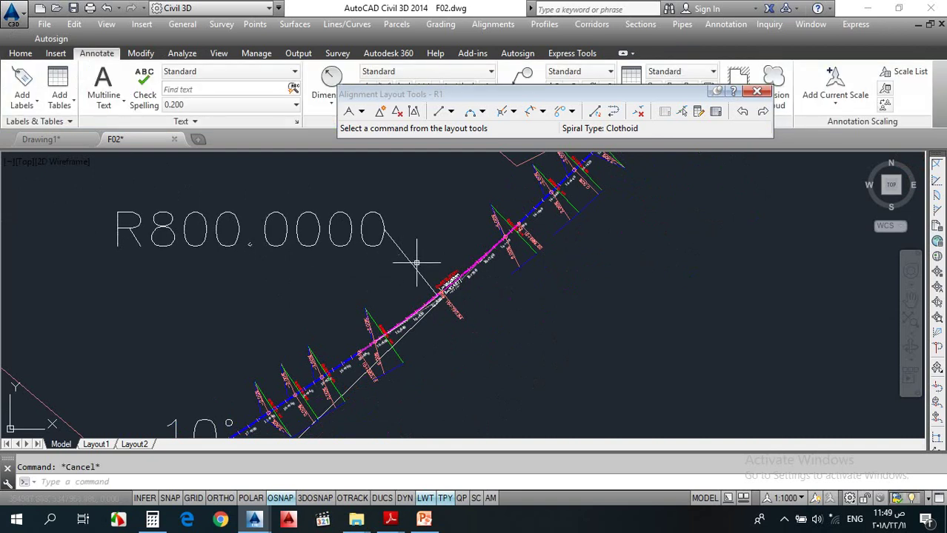
key(Return)
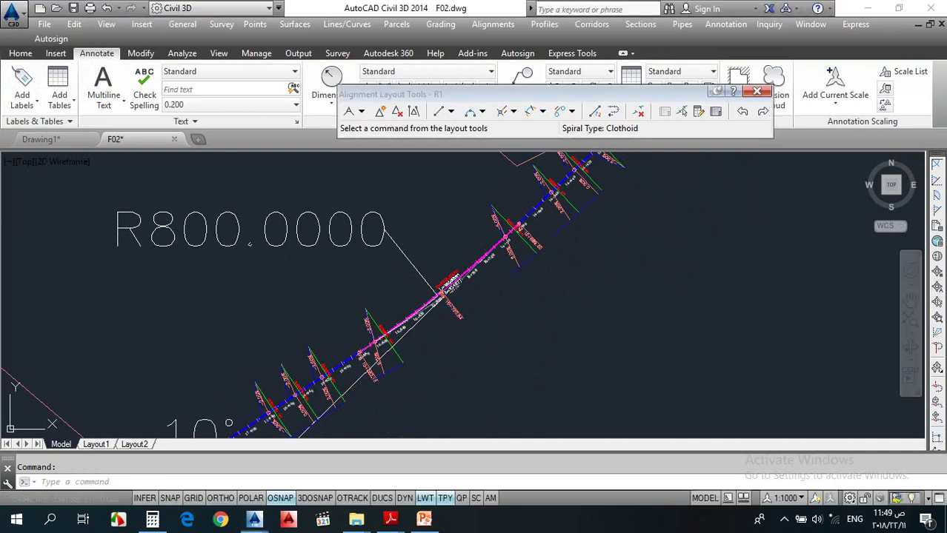
key(Escape)
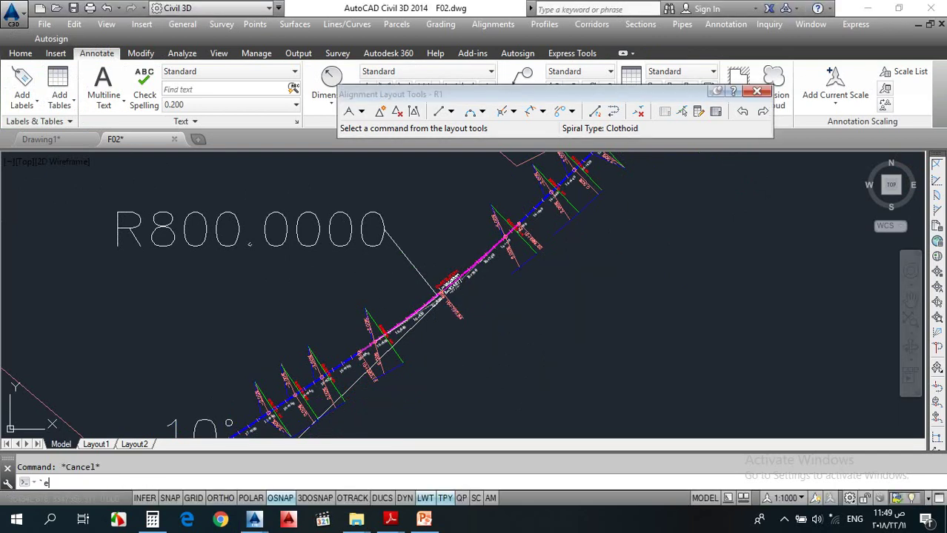
key(Return)
key(Escape)
click(327, 248)
click(326, 248)
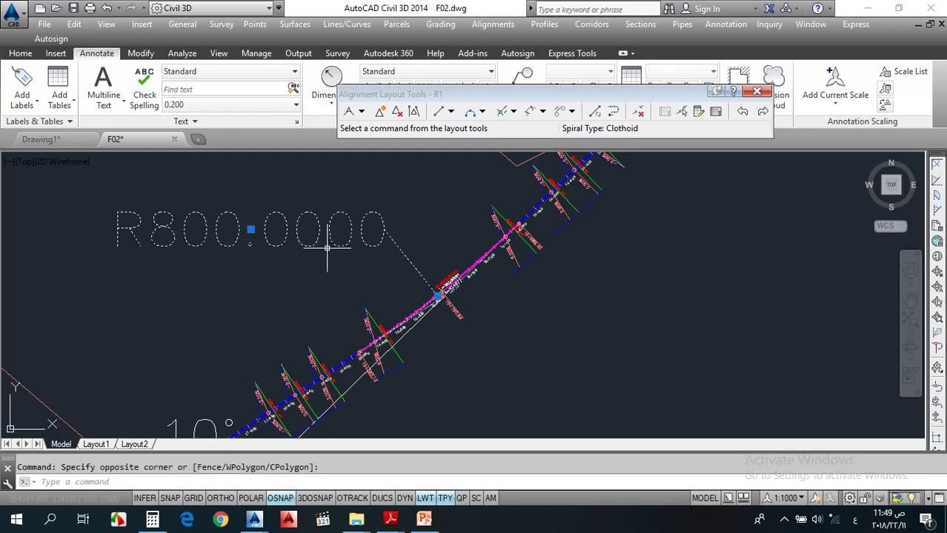
key(Delete)
Start a new radius dimension for the R1 curve near station 16+790.
scroll(433, 275, up, 5)
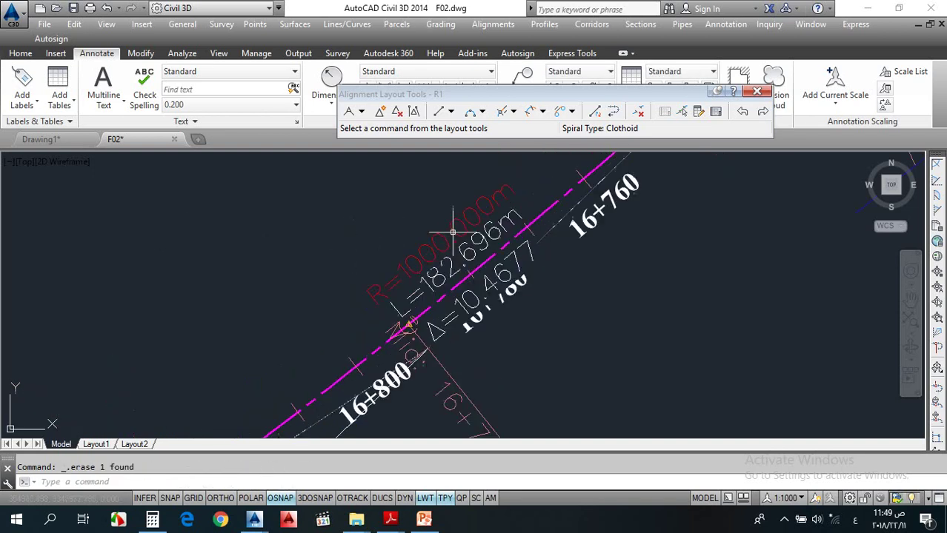
scroll(407, 259, down, 4)
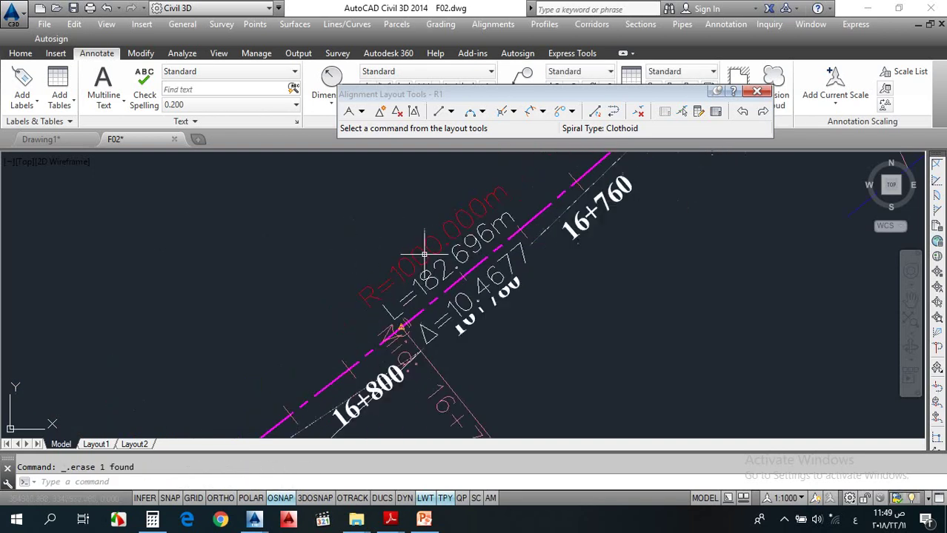
click(322, 104)
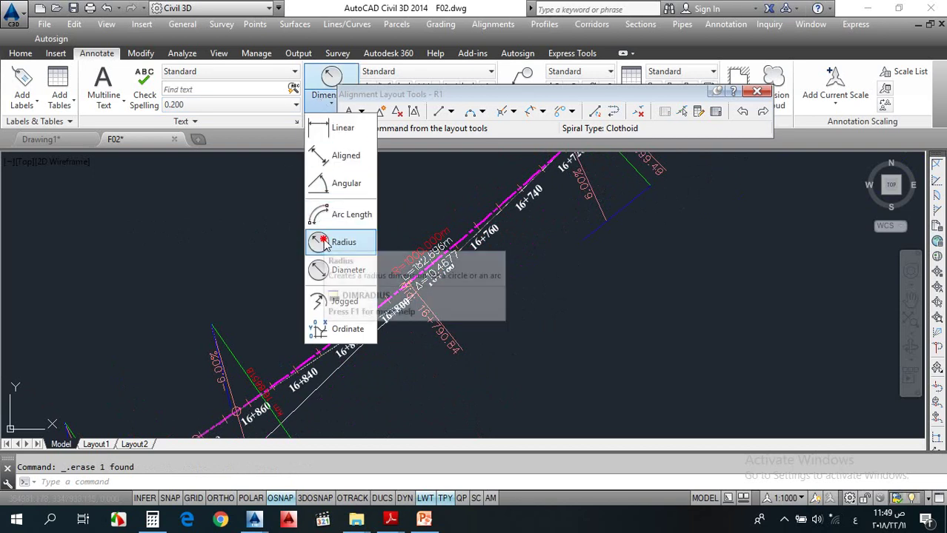